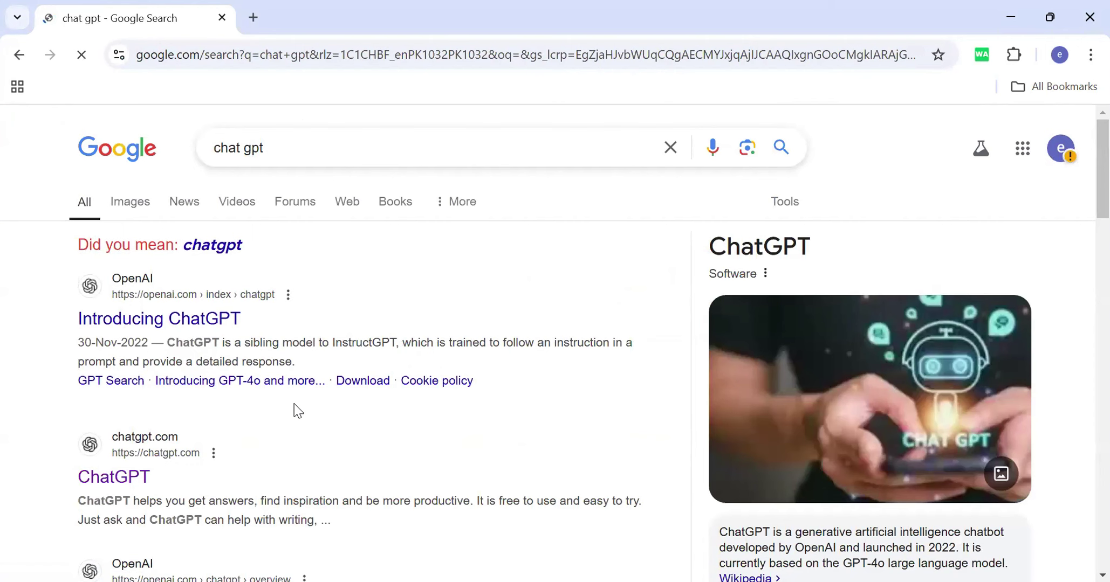
Open ChatGPT from the search results and send the prompt 'Excel mein B3 se D3 tak ke cells ko add karna hain formula bato'.
{"action": "left_click", "coordinate": [107, 479]}
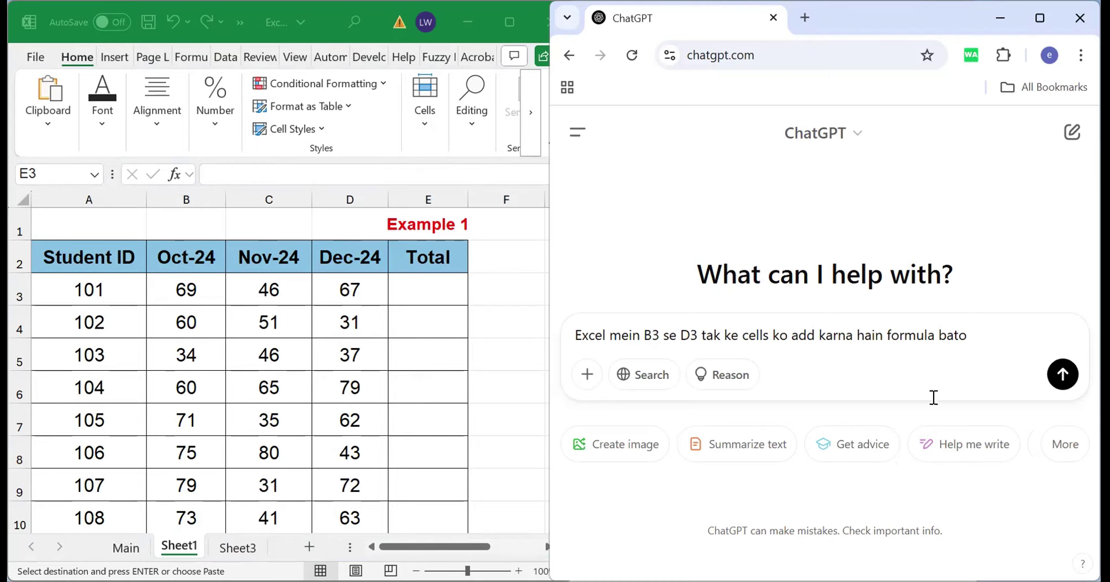
{"action": "left_click", "coordinate": [1063, 376]}
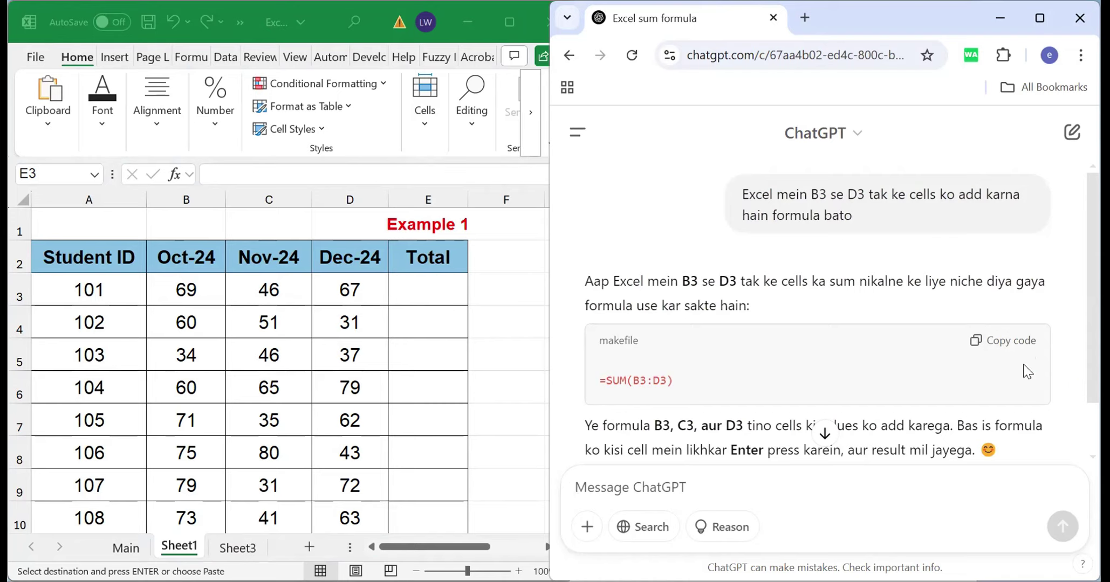
Copy the suggested formula =SUM(B3:D3) from ChatGPT into cell E3 of the Total column in Excel.
{"action": "left_click", "coordinate": [979, 344]}
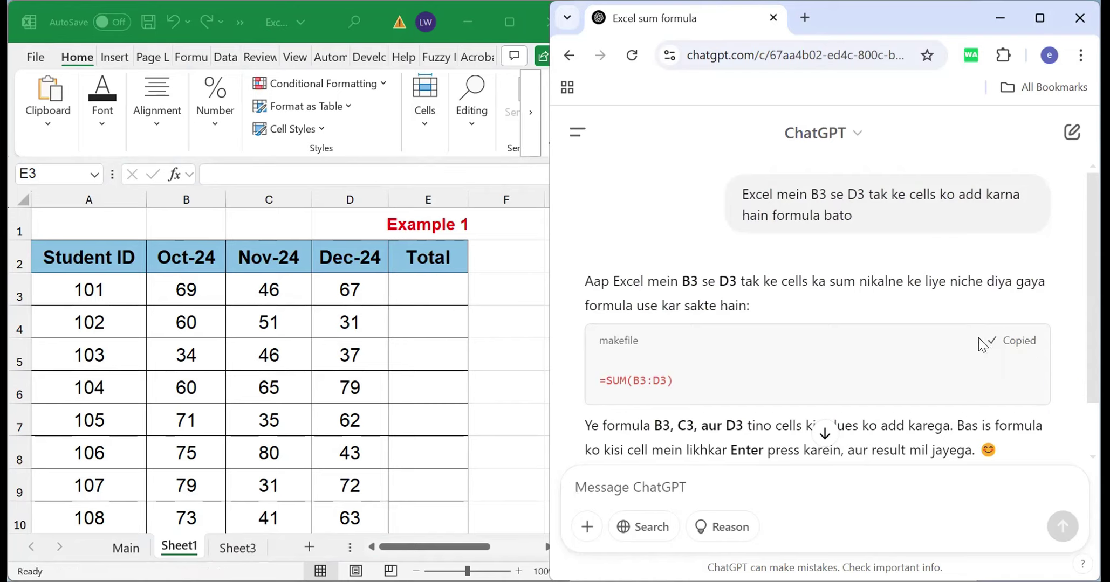
{"action": "left_click", "coordinate": [431, 281]}
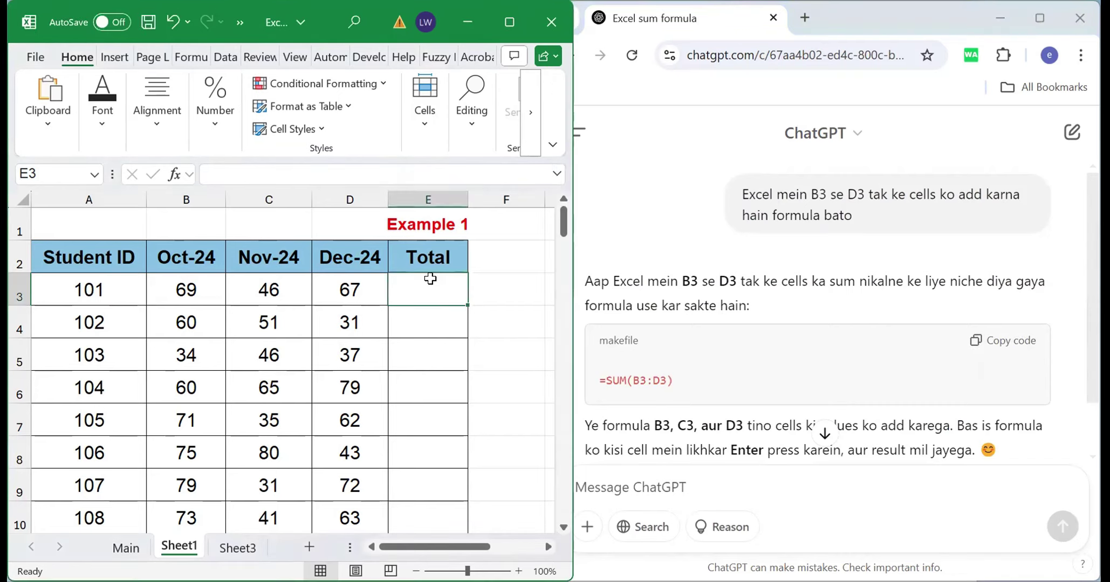
{"action": "key", "text": "ctrl+v"}
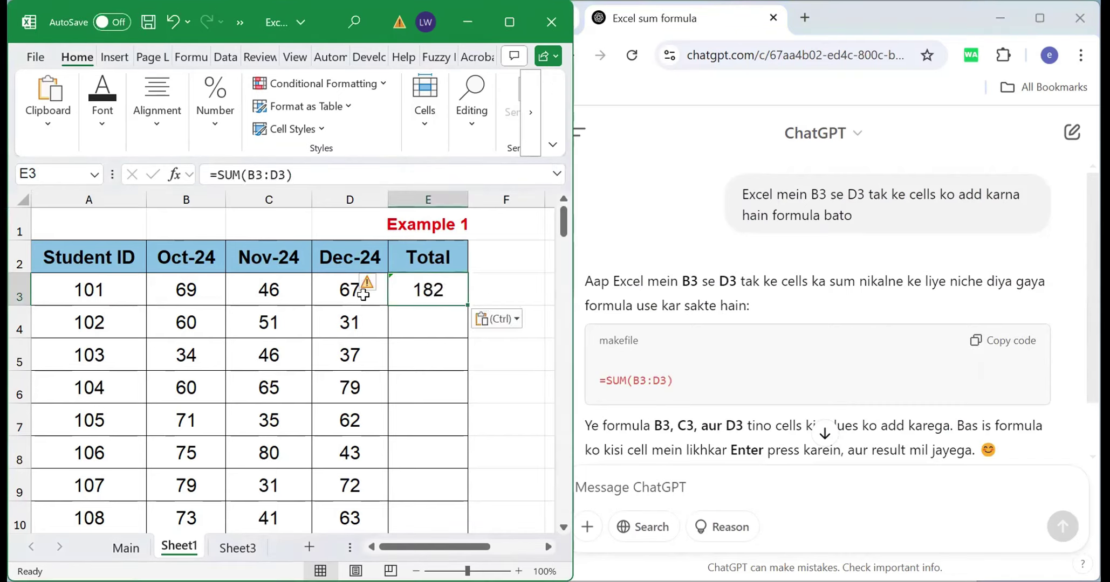
Check the sum of B3:D3 against the total in E3, and fill the E3 formula down the Total column.
{"action": "left_click_drag", "start_coordinate": [168, 287], "coordinate": [343, 292]}
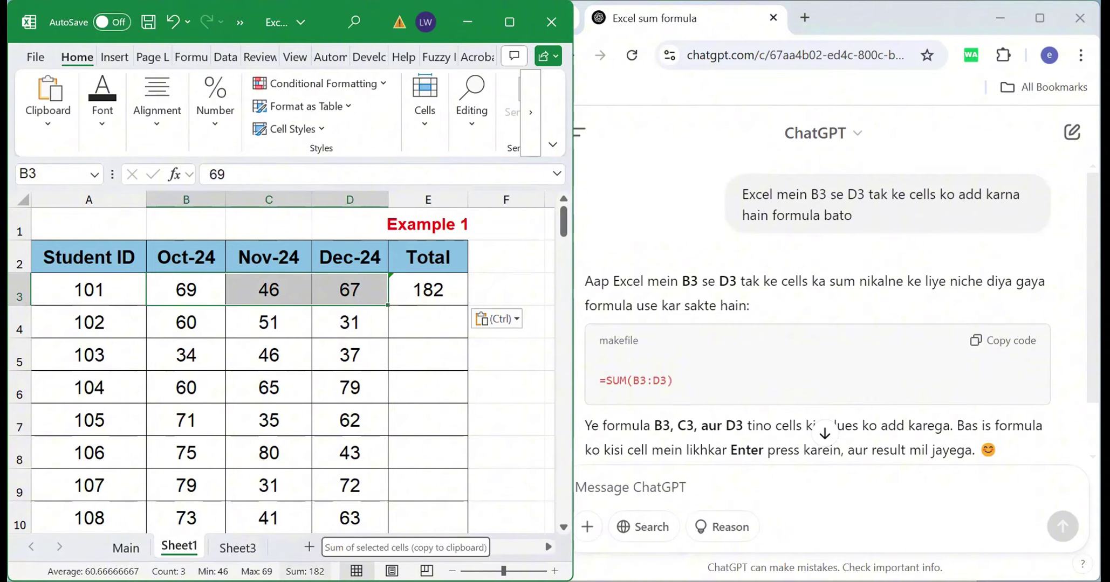
{"action": "left_click", "coordinate": [424, 282]}
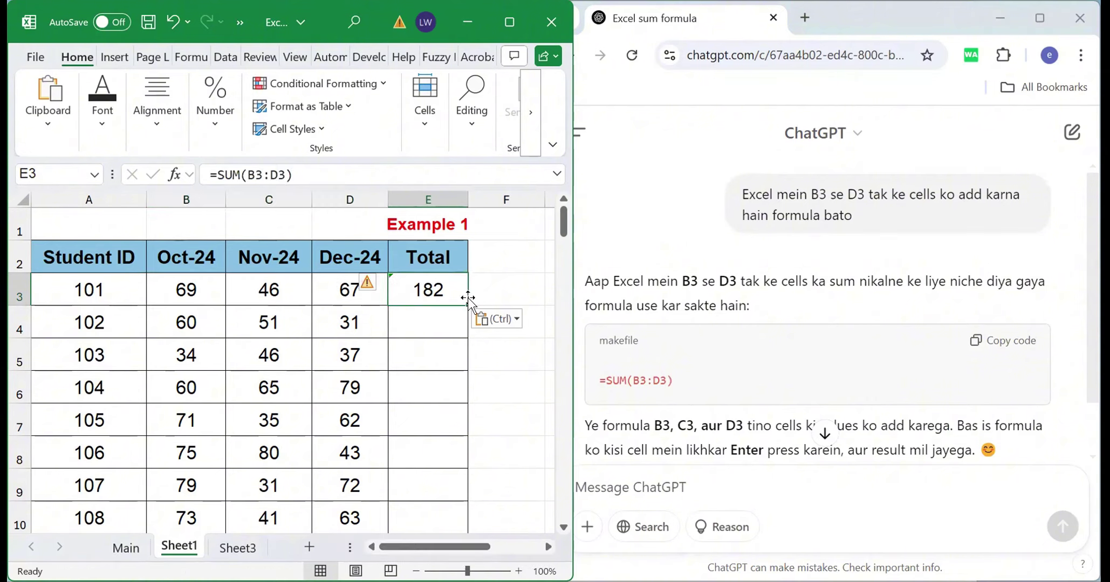
{"action": "double_click", "coordinate": [467, 306]}
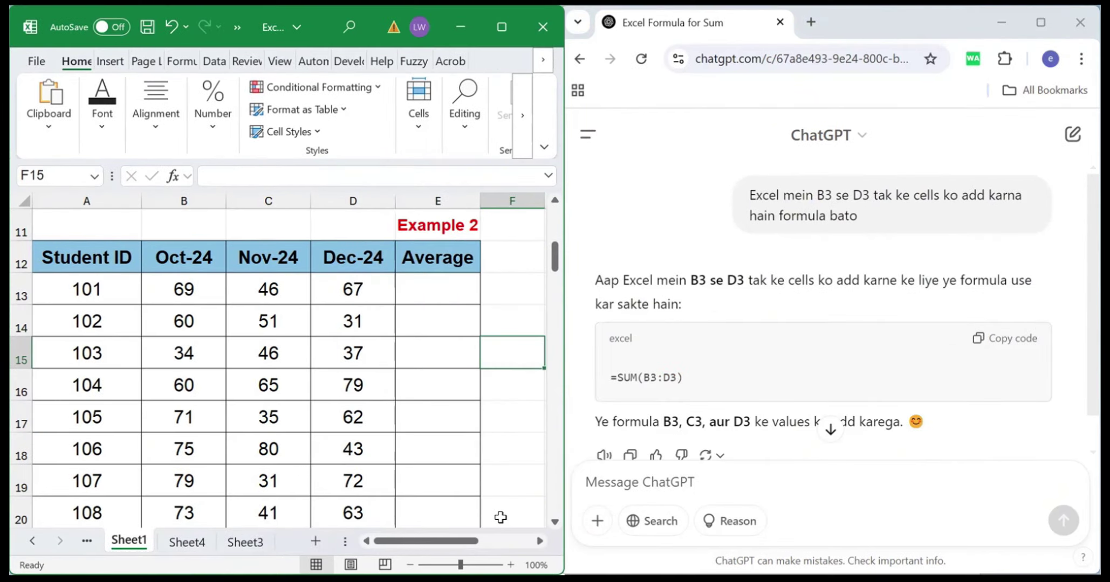
Ask ChatGPT for Example 2: 'Excel mein B13 se D13 tak ke cells ka average nikaalne ke liye formula bato'.
{"action": "left_click", "coordinate": [443, 284]}
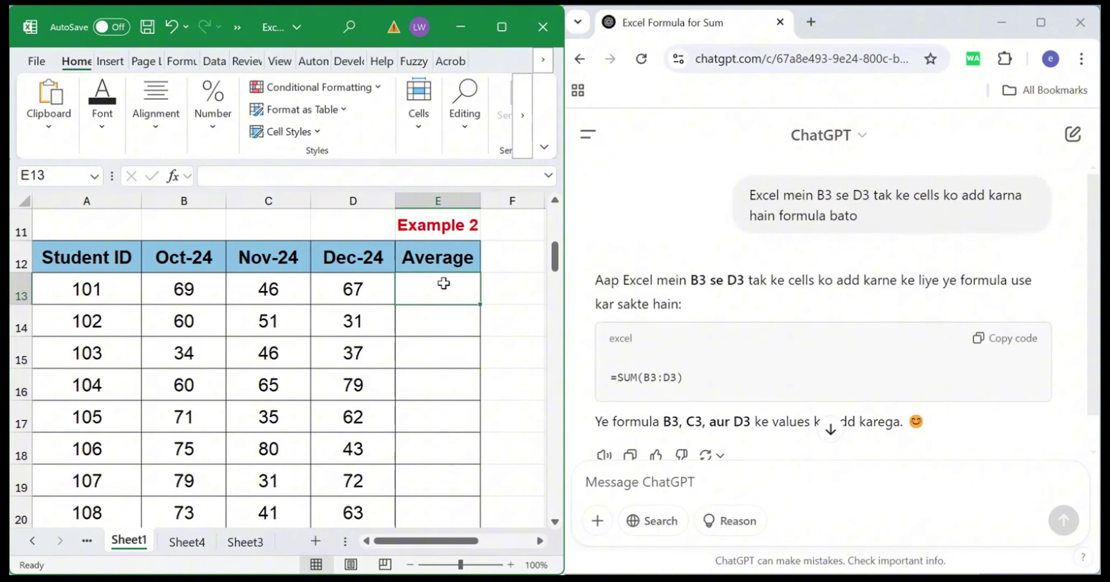
{"action": "key", "text": "ctrl+c"}
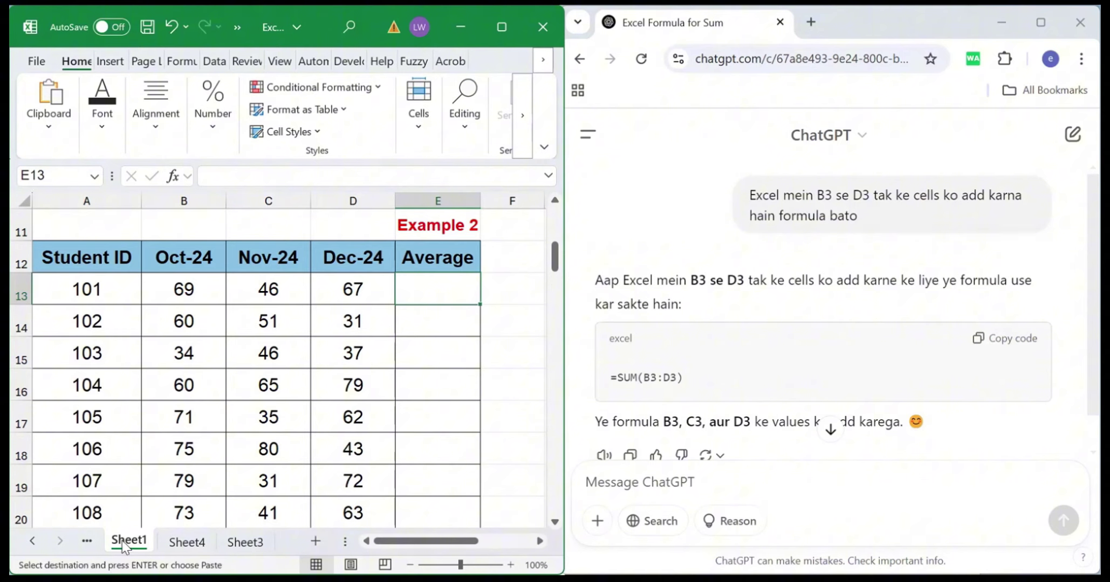
{"action": "left_click", "coordinate": [600, 475]}
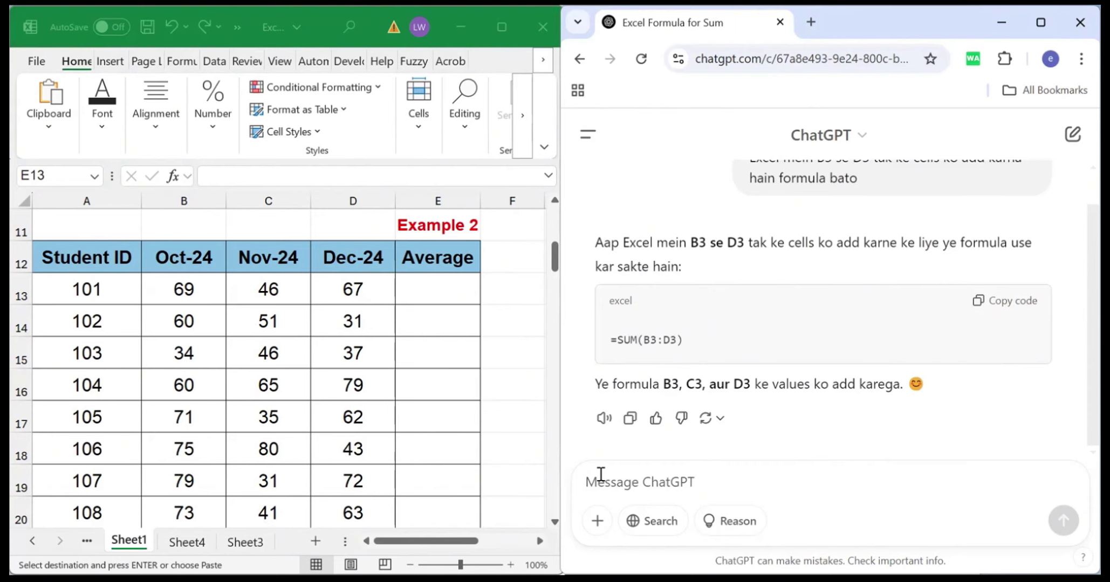
{"action": "key", "text": "ctrl+v"}
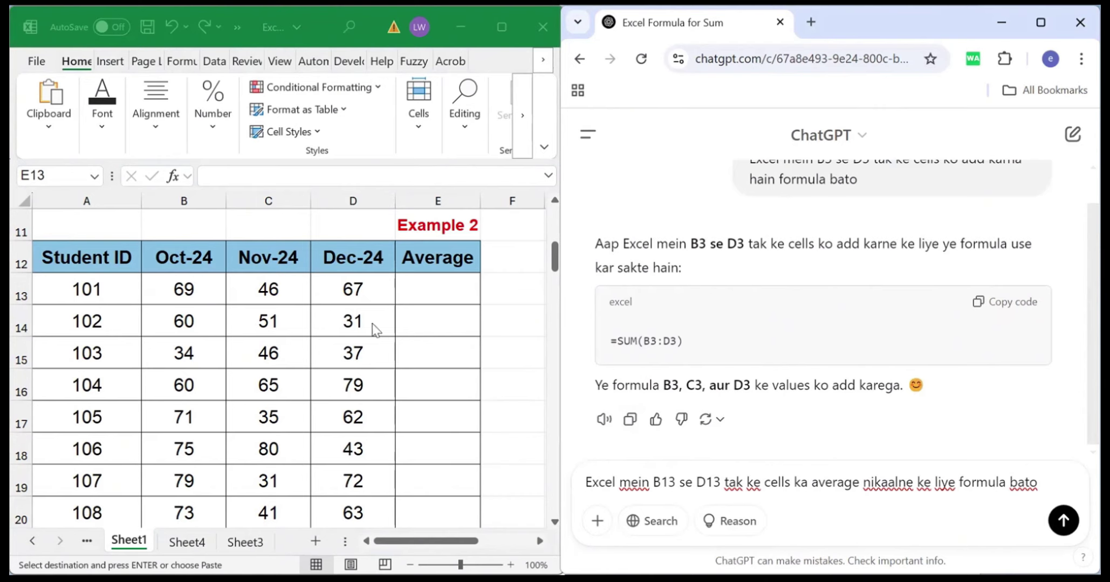
{"action": "left_click", "coordinate": [169, 290]}
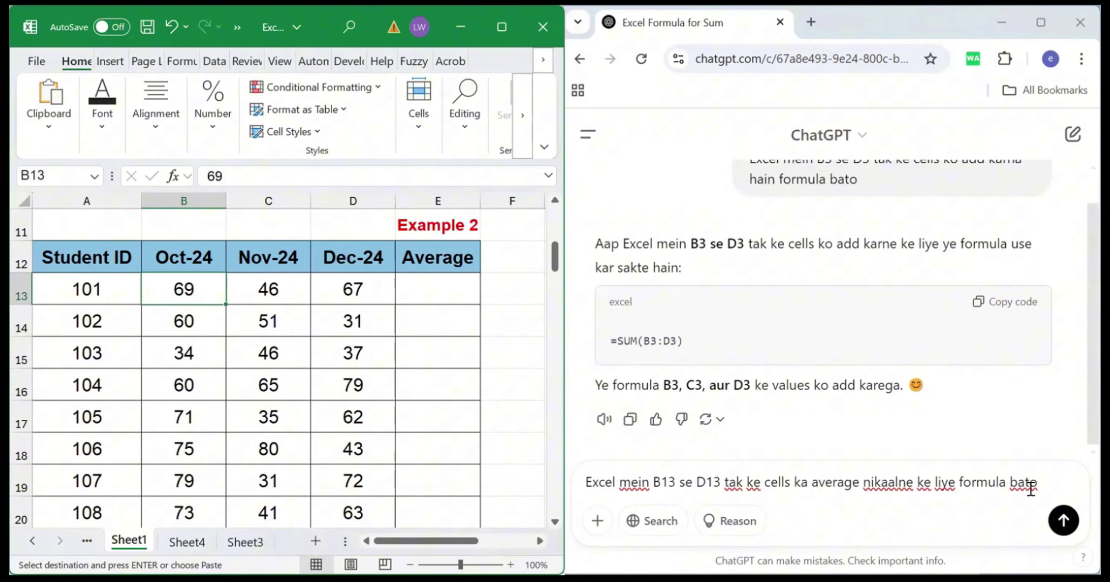
{"action": "left_click", "coordinate": [1062, 520]}
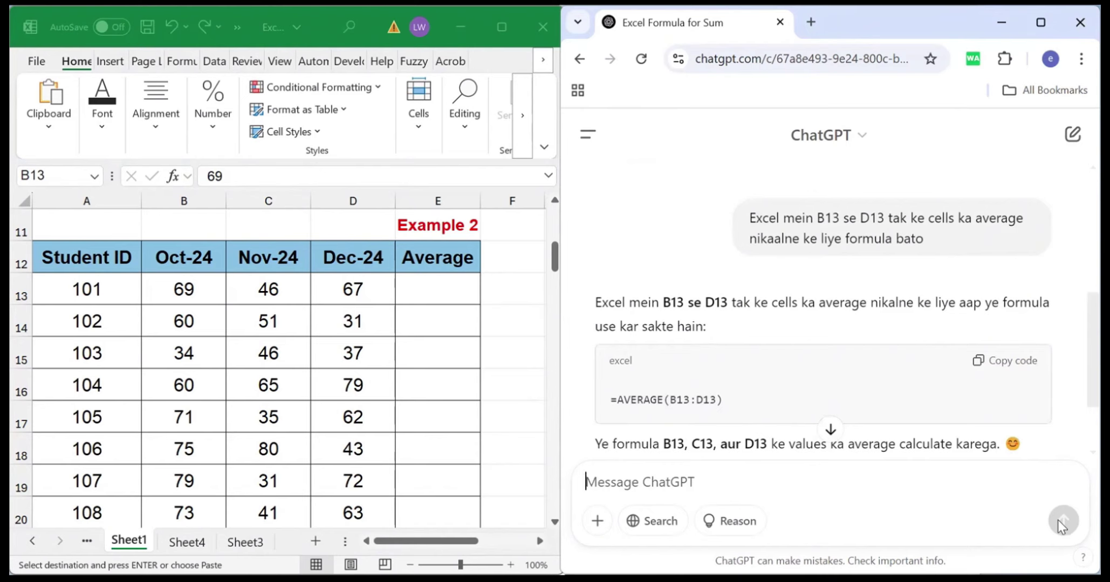
Copy the suggested formula =AVERAGE(B13:D13) into cell E13 in Excel and fill it down the Average column to E20.
{"action": "left_click", "coordinate": [967, 362]}
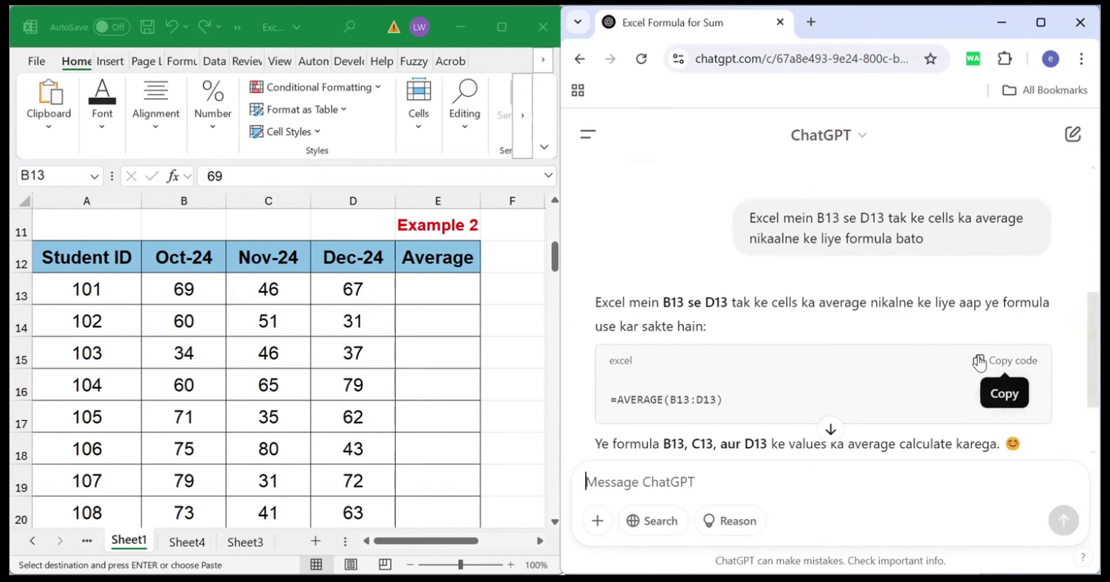
{"action": "left_click", "coordinate": [979, 363]}
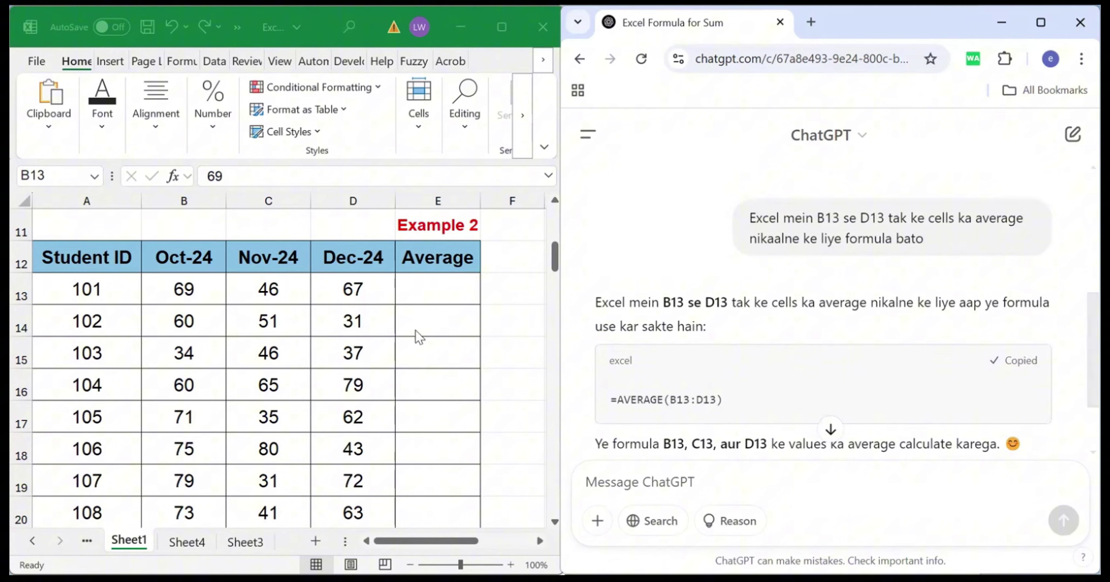
{"action": "left_click", "coordinate": [459, 292]}
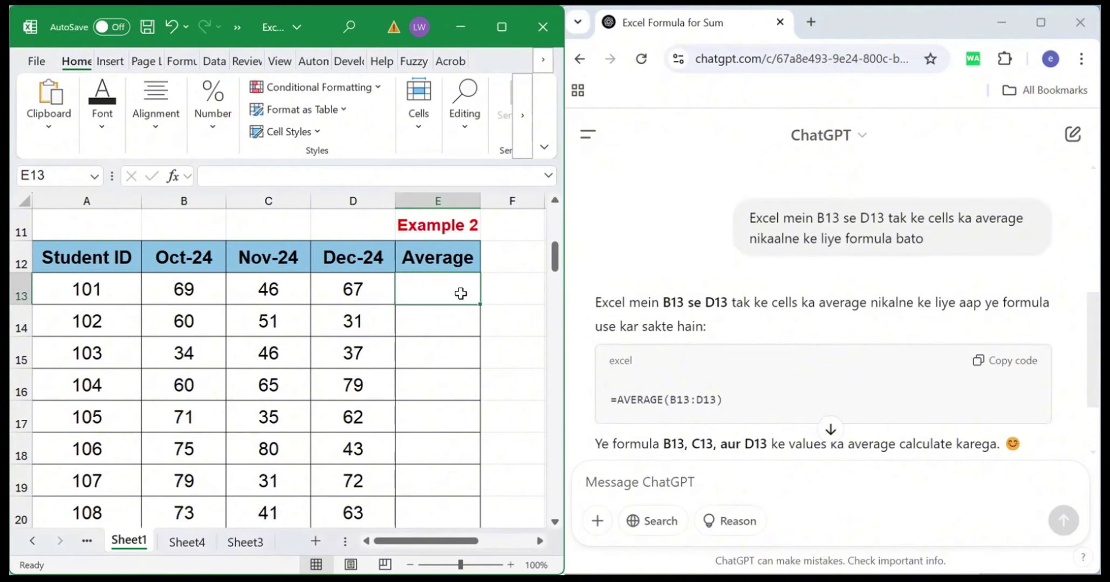
{"action": "key", "text": "ctrl+v"}
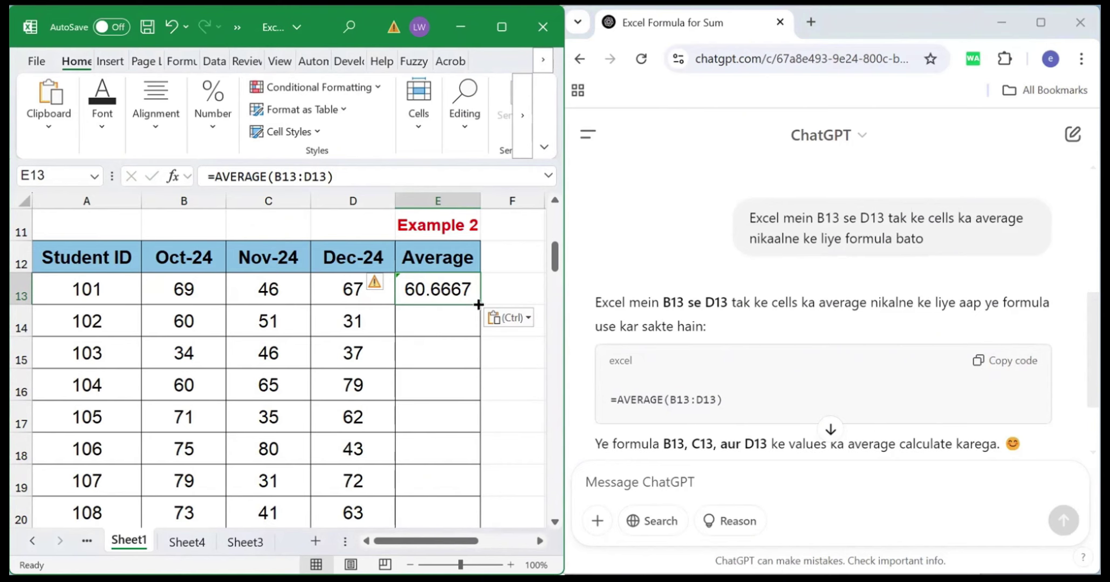
{"action": "left_click_drag", "start_coordinate": [478, 305], "coordinate": [480, 521]}
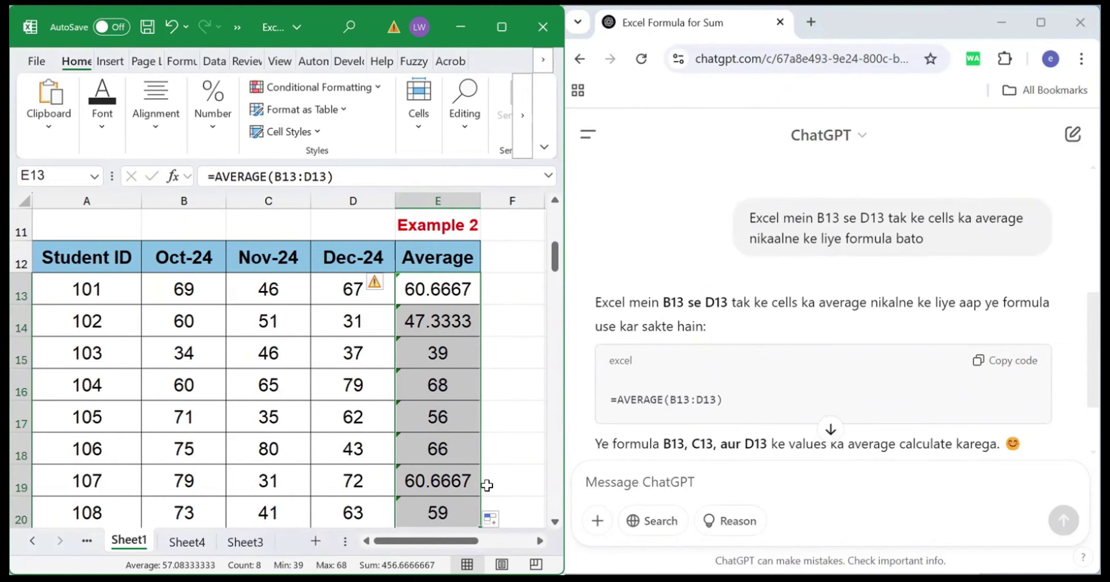
Ask ChatGPT for Example 3: 'C23 mein obtained marks hain aur total marks 1100 hain, %age nikaalne ka formula batao'.
{"action": "scroll", "coordinate": [487, 485], "scroll_direction": "down", "scroll_amount": 3}
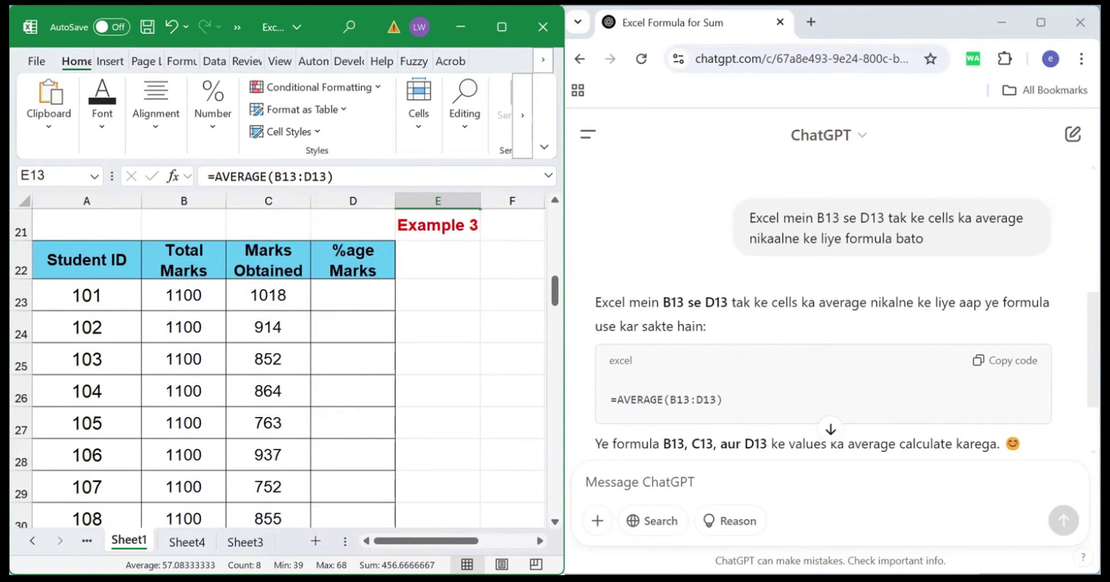
{"action": "left_click", "coordinate": [605, 487]}
{"action": "key", "text": "ctrl+v"}
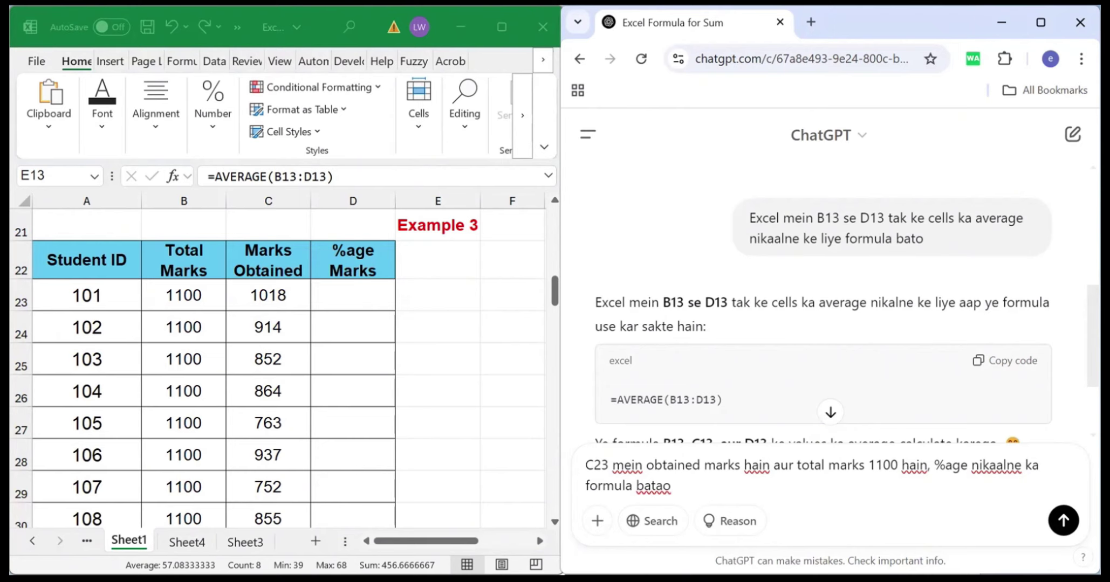
{"action": "left_click", "coordinate": [1063, 521]}
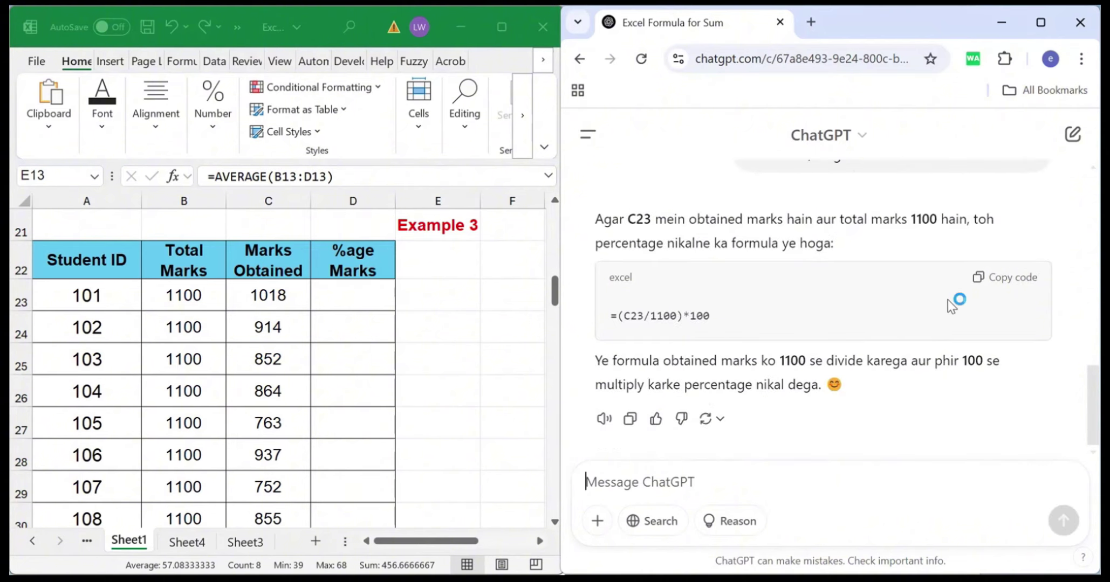
Copy the suggested formula =(C23/1100)*100 into cell D23 in Excel and fill it down the %age Marks column.
{"action": "left_click", "coordinate": [982, 278]}
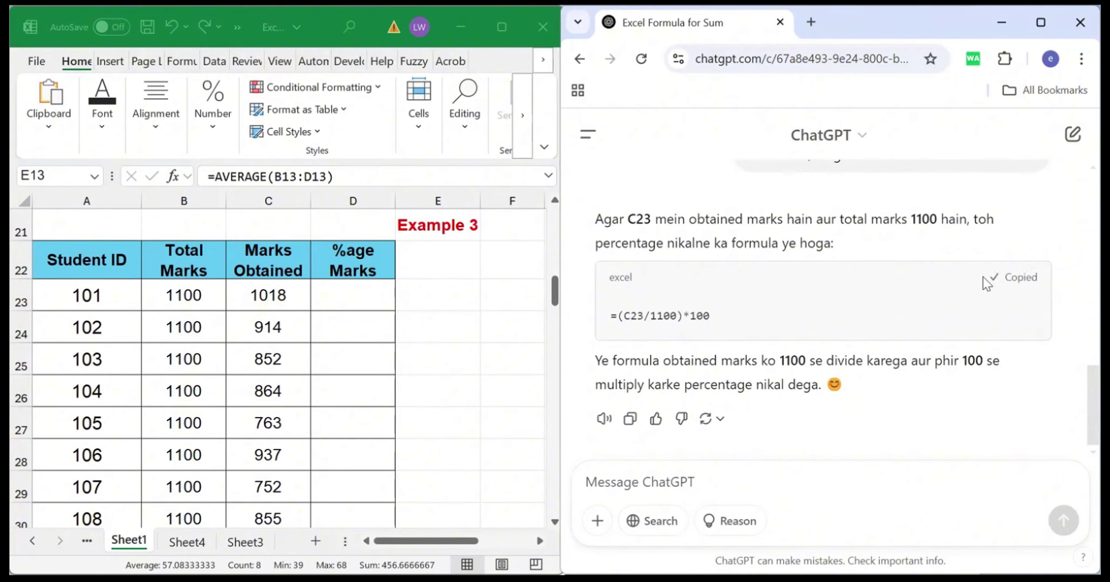
{"action": "left_click", "coordinate": [369, 297]}
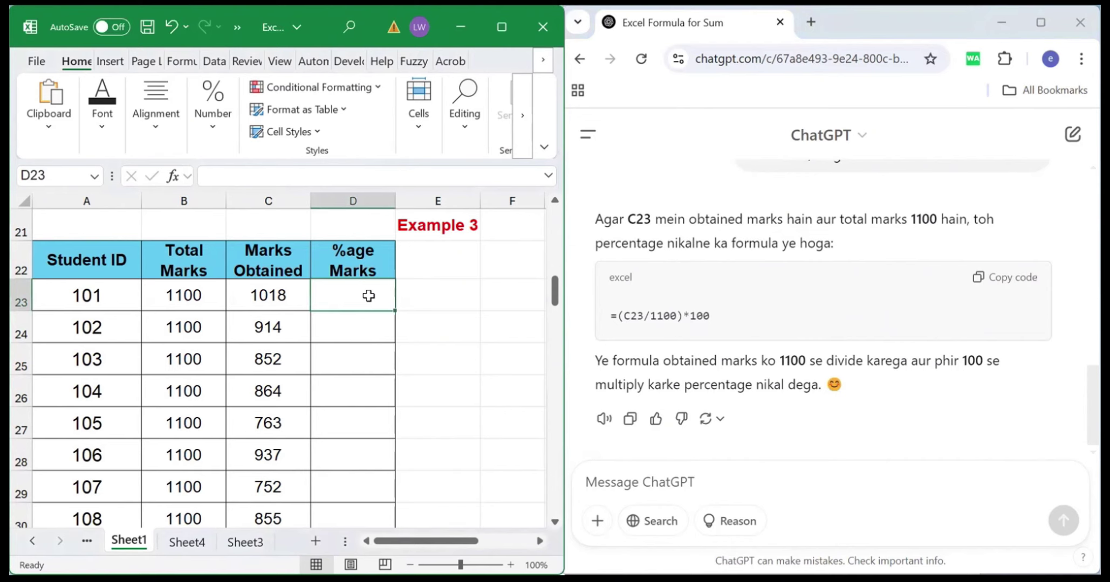
{"action": "key", "text": "ctrl+v"}
{"action": "double_click", "coordinate": [395, 310]}
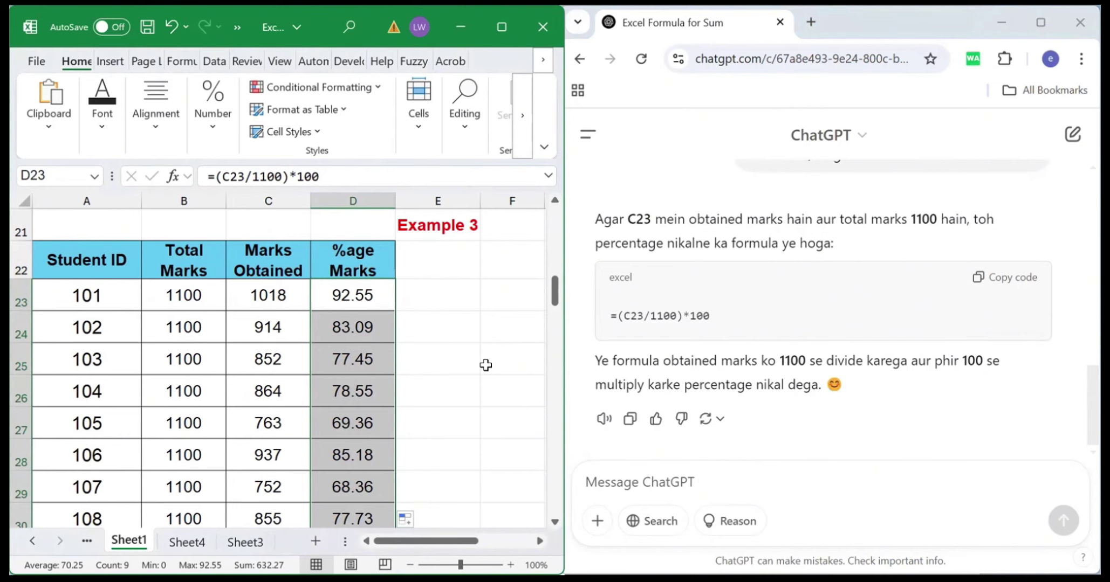
Ask ChatGPT for Example 4: 'Excel mein B33 se D33 tak marks 40 se kam ho toh "Fail" otherwise "Pass" dikhana ho, formula bato'.
{"action": "scroll", "coordinate": [485, 365], "scroll_direction": "down", "scroll_amount": 3}
{"action": "left_click", "coordinate": [437, 292]}
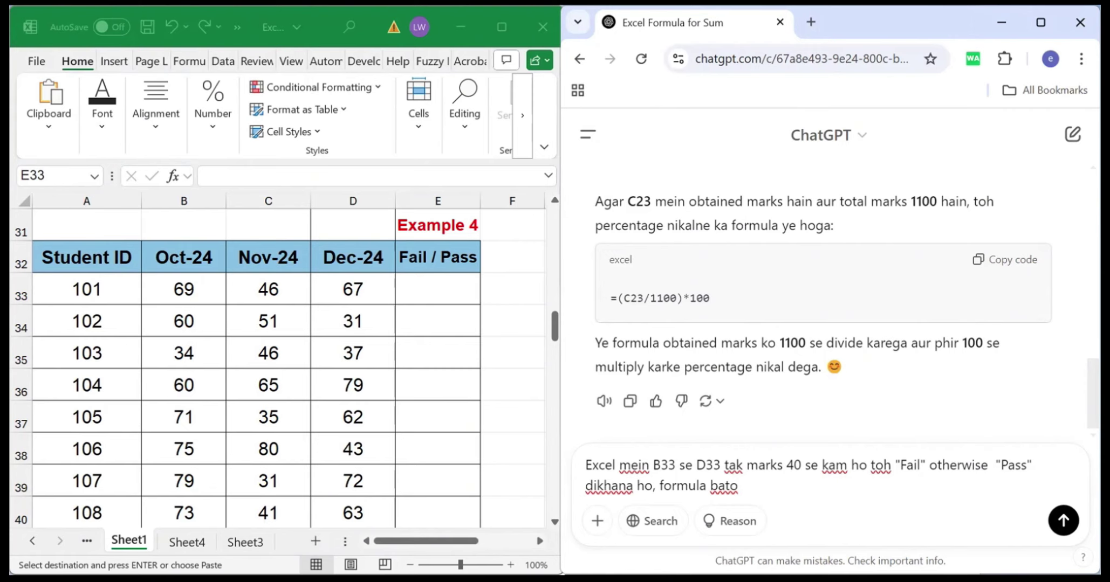
{"action": "left_click", "coordinate": [1064, 521]}
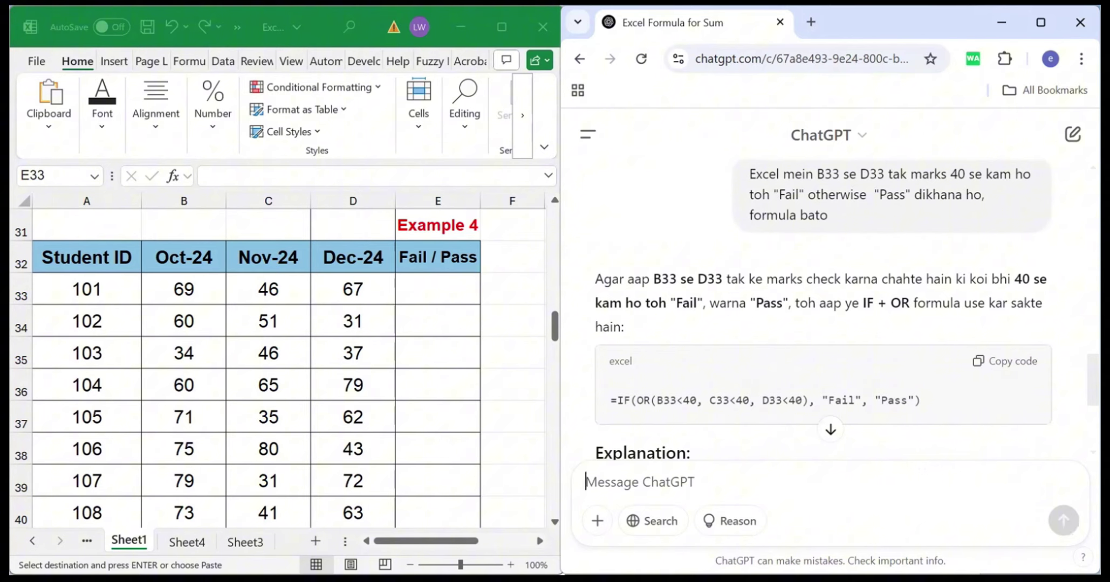
Copy the suggested formula =IF(OR(B33<40, C33<40, D33<40), "Fail", "Pass") into cell E33 in Excel and fill it down the Fail / Pass column.
{"action": "left_click", "coordinate": [978, 363]}
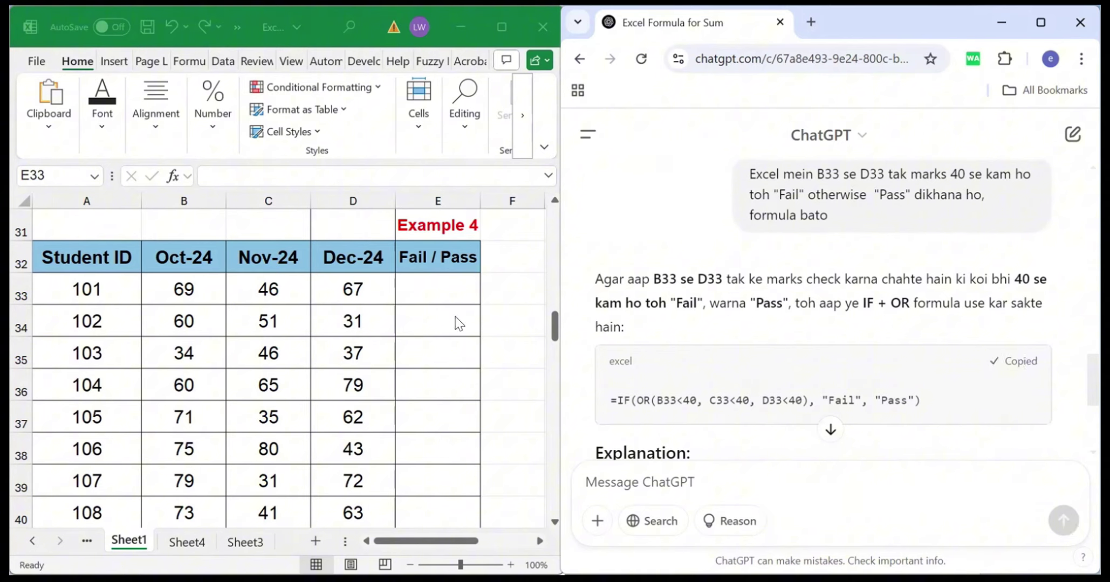
{"action": "left_click", "coordinate": [441, 286]}
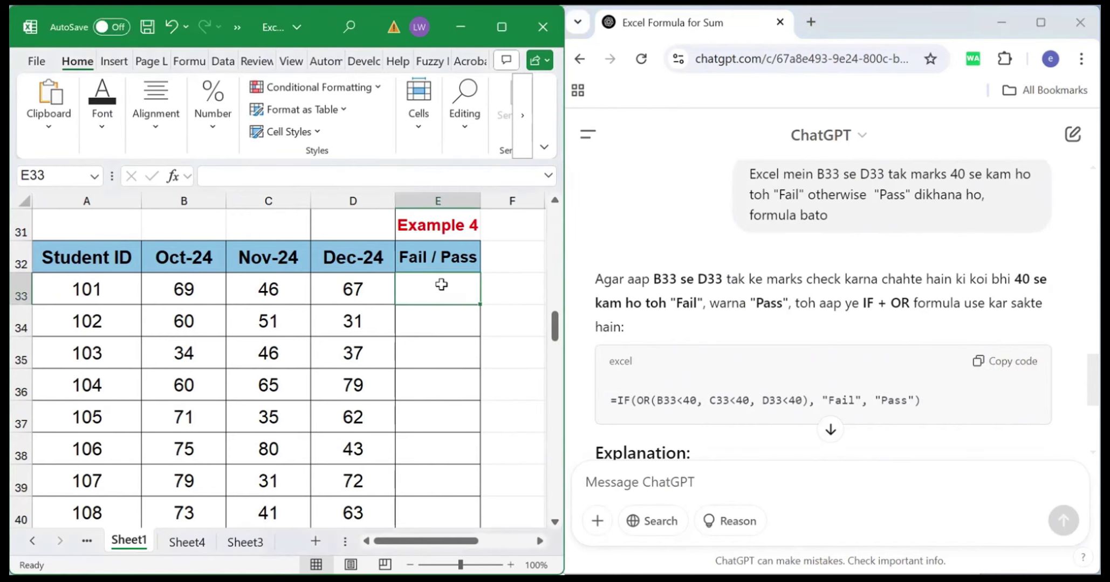
{"action": "key", "text": "ctrl+v"}
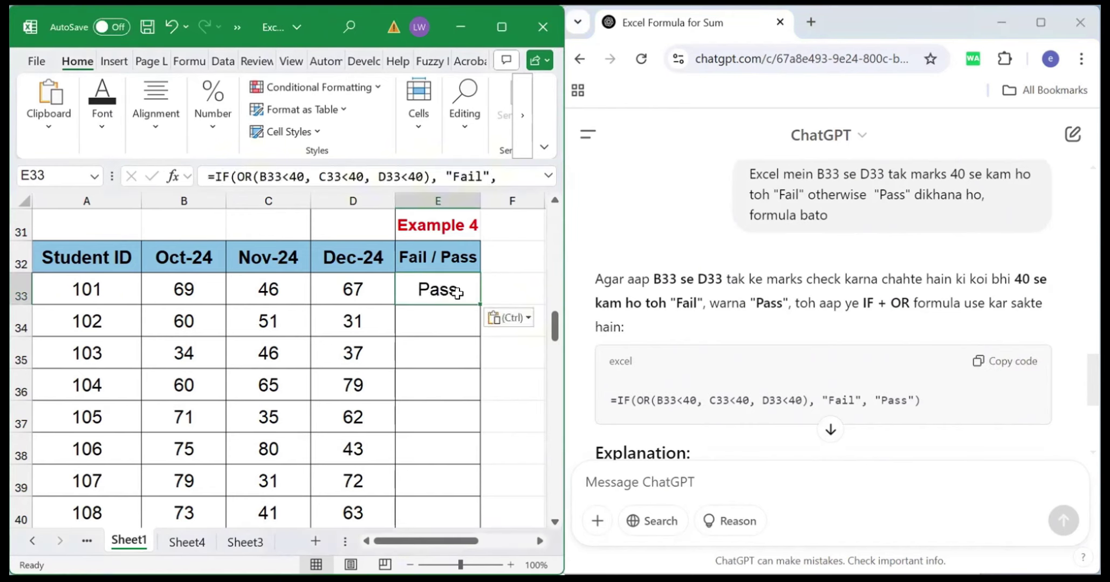
{"action": "double_click", "coordinate": [479, 305]}
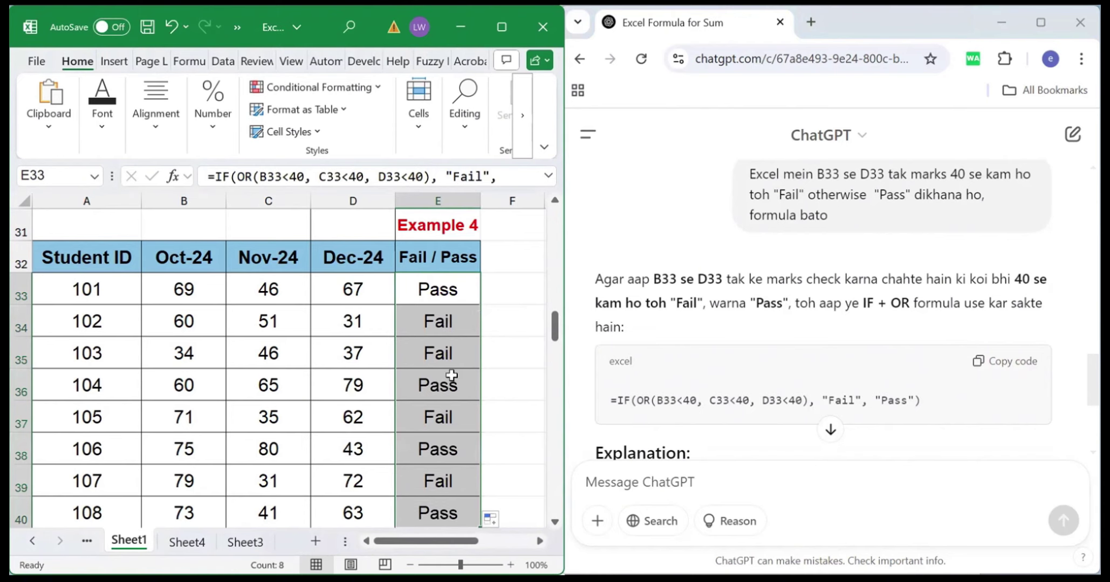
Set student 102's Dec-24 mark in cell D34 to 55 to test the Fail / Pass formula.
{"action": "left_click", "coordinate": [358, 317]}
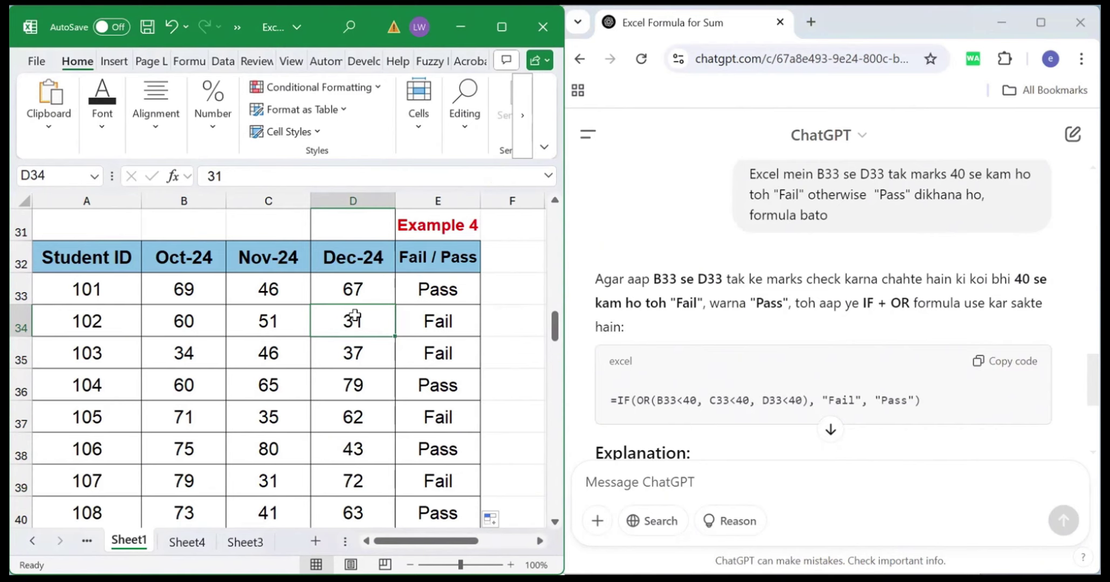
{"action": "type", "text": "55"}
{"action": "left_click", "coordinate": [516, 299]}
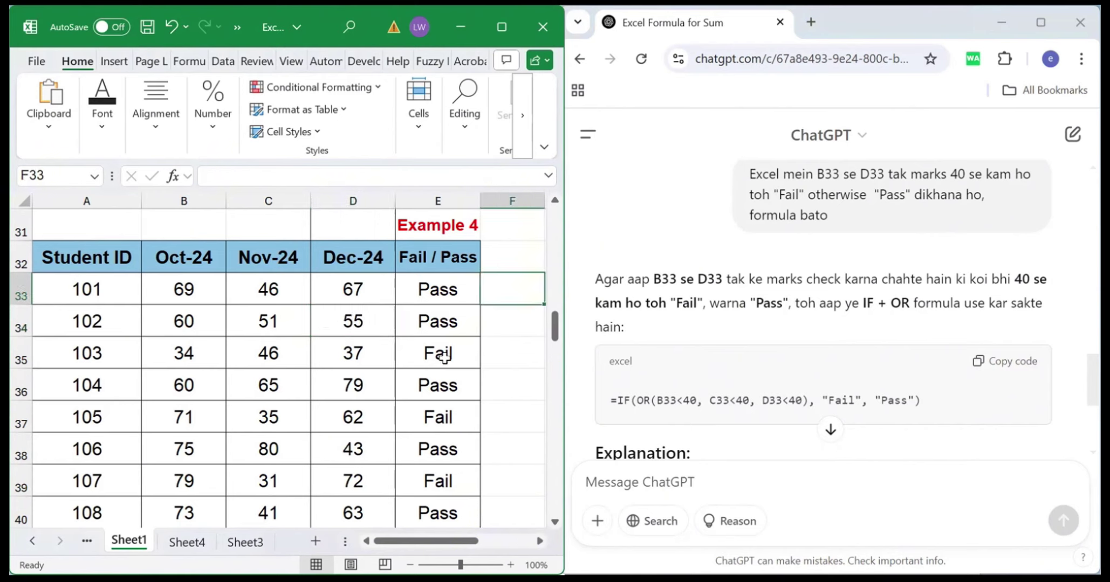
Ask ChatGPT in Roman Urdu for Example 5 which formula colours B43 to D50 green above 50 and red below 50.
{"action": "left_click", "coordinate": [554, 515]}
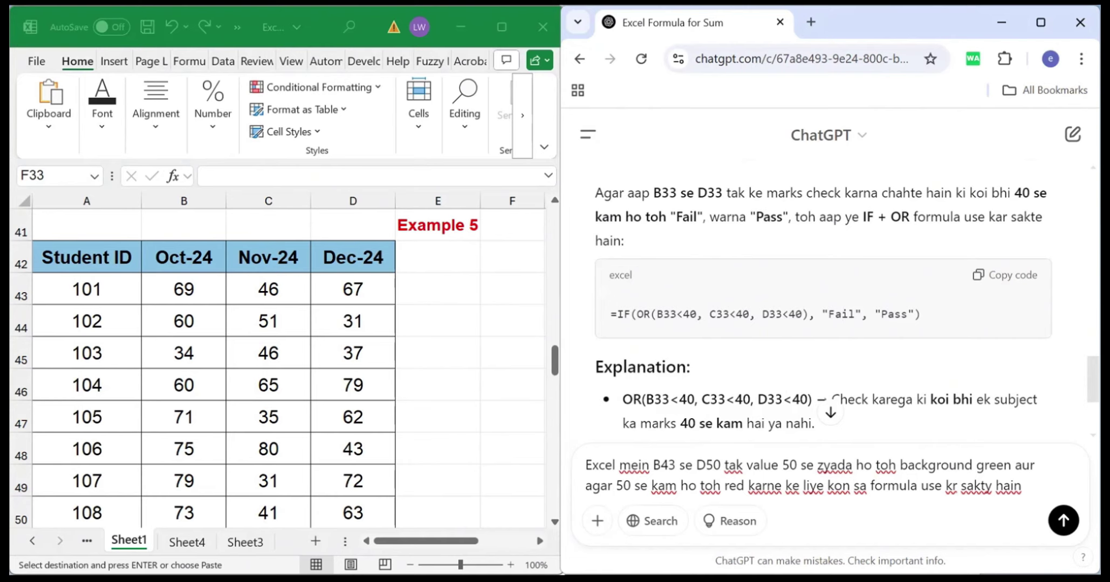
{"action": "left_click", "coordinate": [1062, 521]}
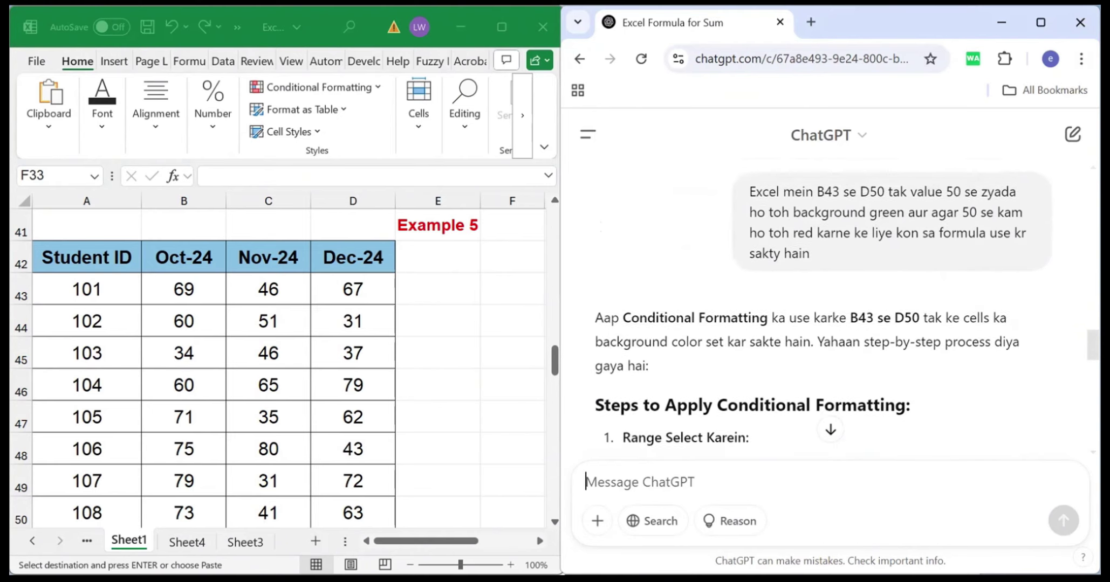
Read ChatGPT's conditional formatting steps and copy the formula =B43>50 for the green cells.
{"action": "scroll", "coordinate": [847, 304], "scroll_direction": "down", "scroll_amount": 3}
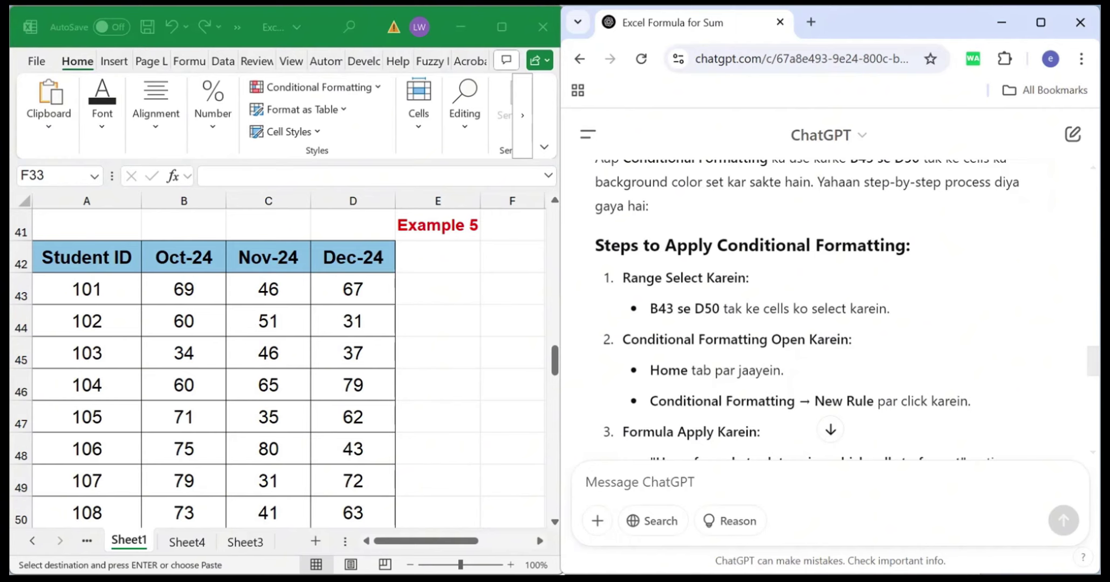
{"action": "scroll", "coordinate": [847, 304], "scroll_direction": "down", "scroll_amount": 3}
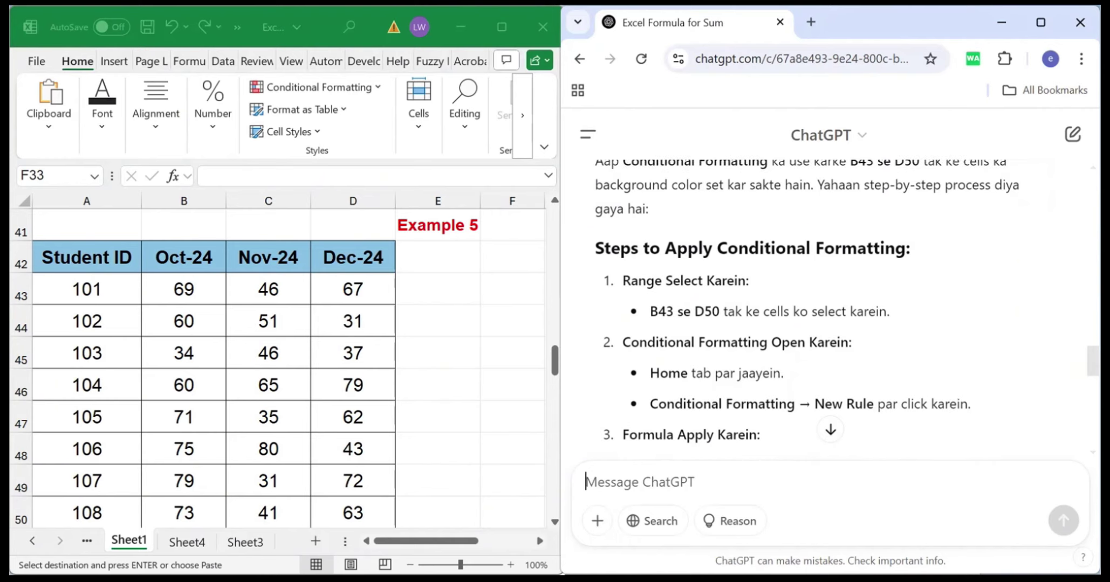
{"action": "scroll", "coordinate": [846, 305], "scroll_direction": "down", "scroll_amount": 1}
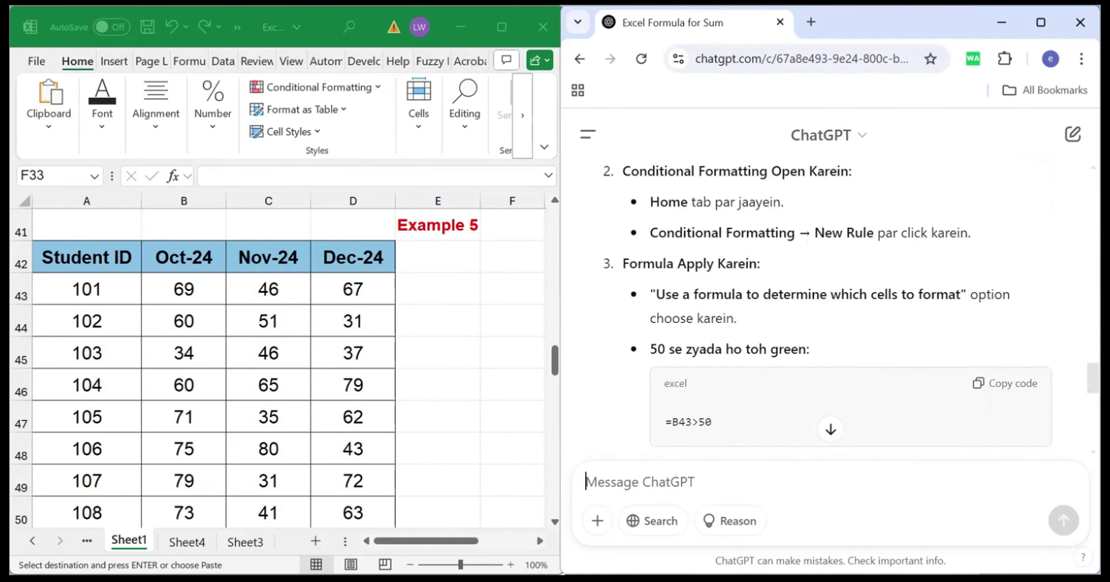
{"action": "scroll", "coordinate": [852, 313], "scroll_direction": "down", "scroll_amount": 1}
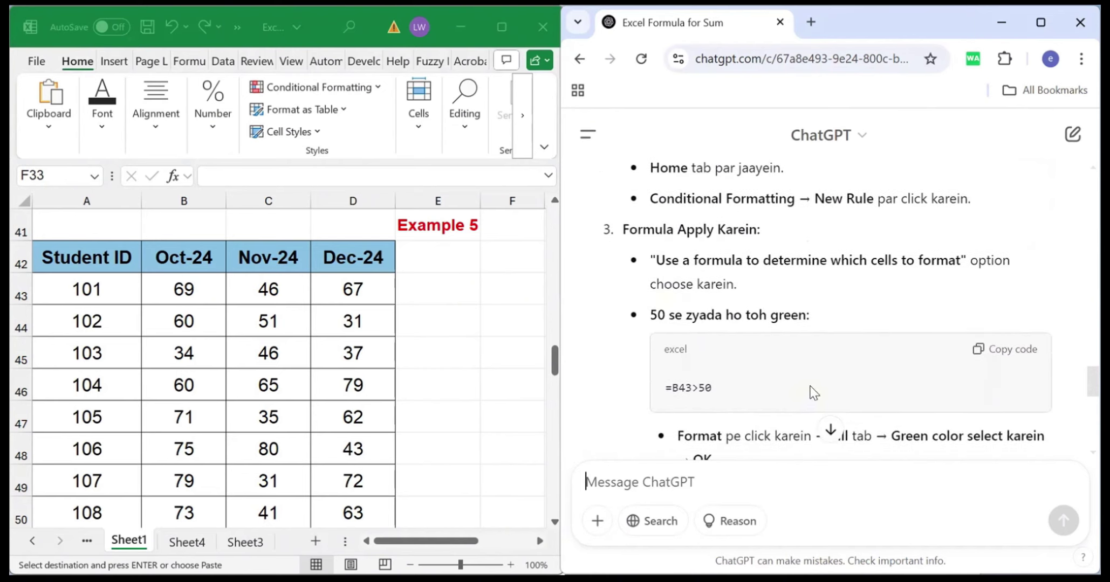
{"action": "left_click", "coordinate": [984, 350]}
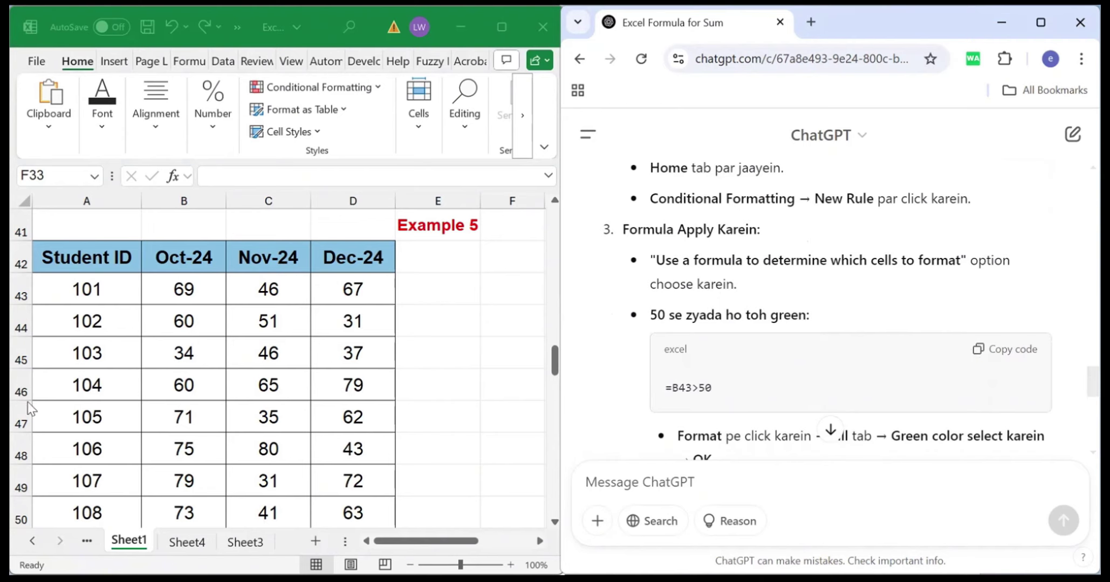
Create a formula-based conditional formatting rule for B43:D50 in Excel, using the copied formula =B43>50.
{"action": "left_click_drag", "start_coordinate": [163, 286], "coordinate": [331, 509]}
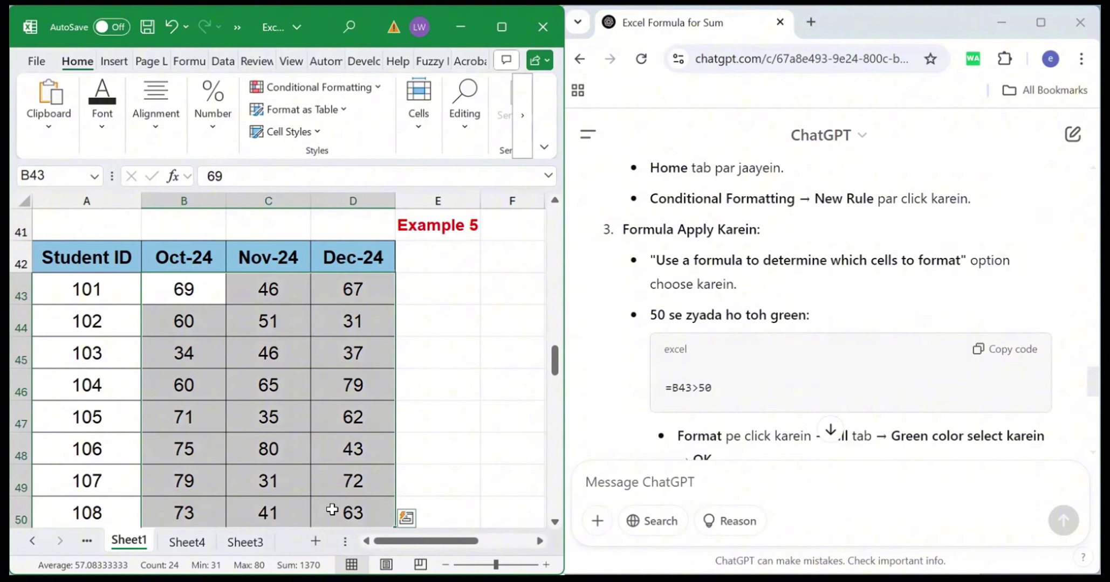
{"action": "left_click", "coordinate": [341, 89]}
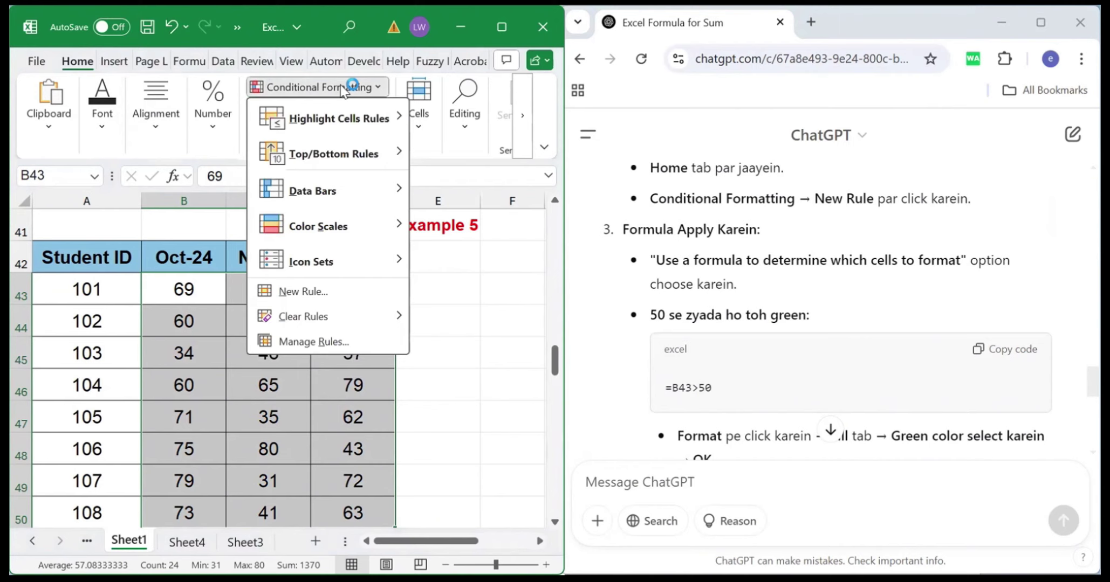
{"action": "left_click", "coordinate": [309, 292]}
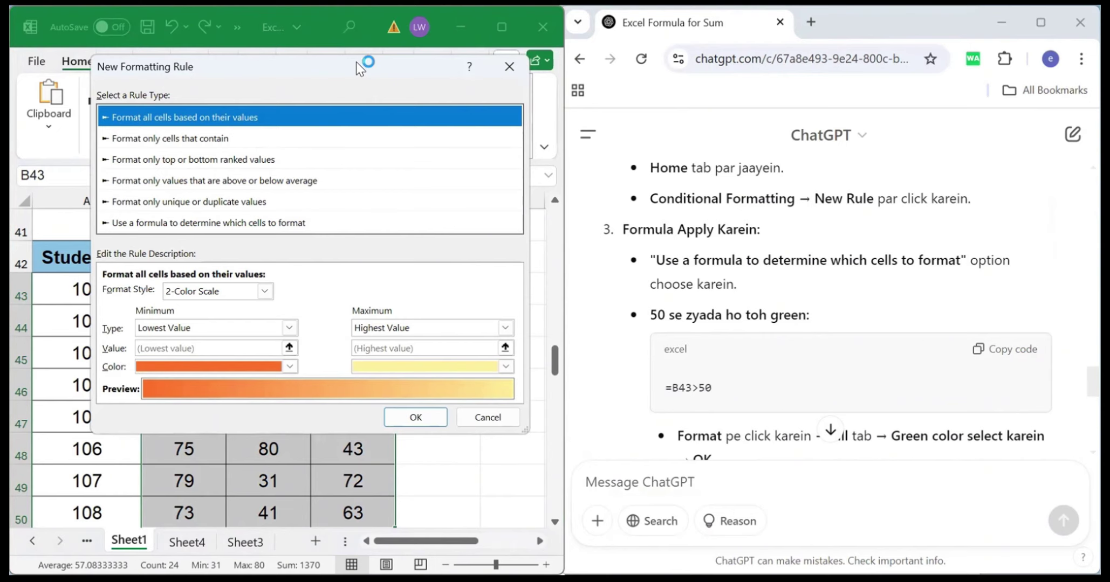
{"action": "left_click", "coordinate": [213, 225]}
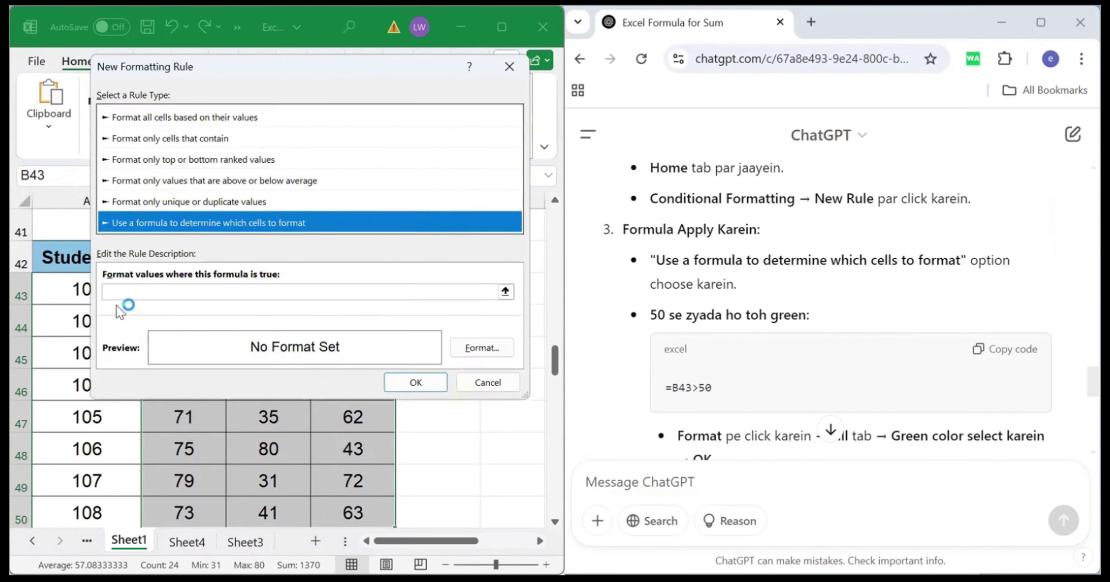
{"action": "left_click", "coordinate": [138, 291]}
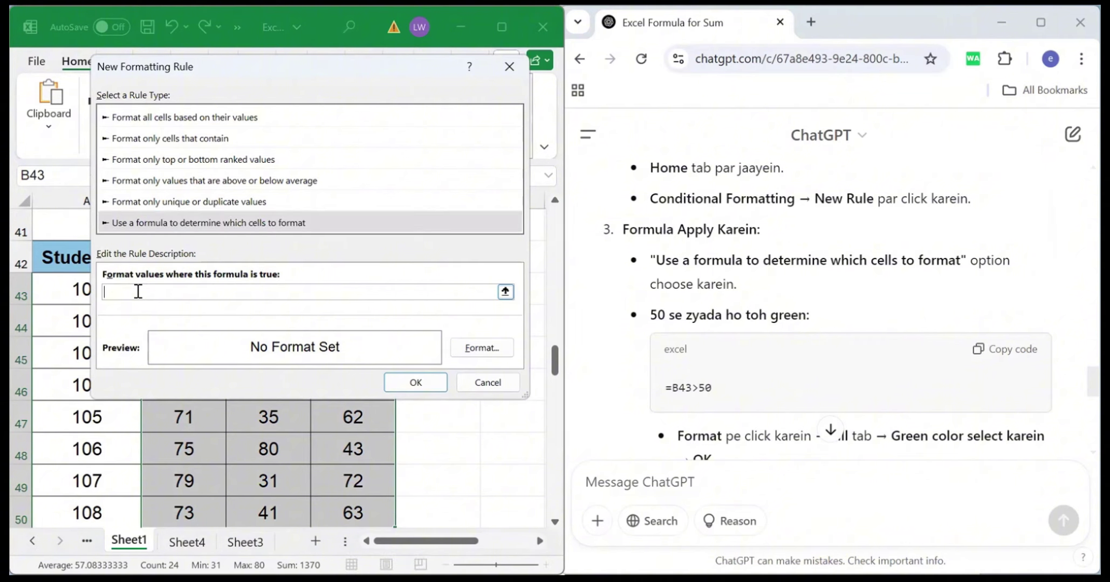
{"action": "key", "text": "ctrl+v"}
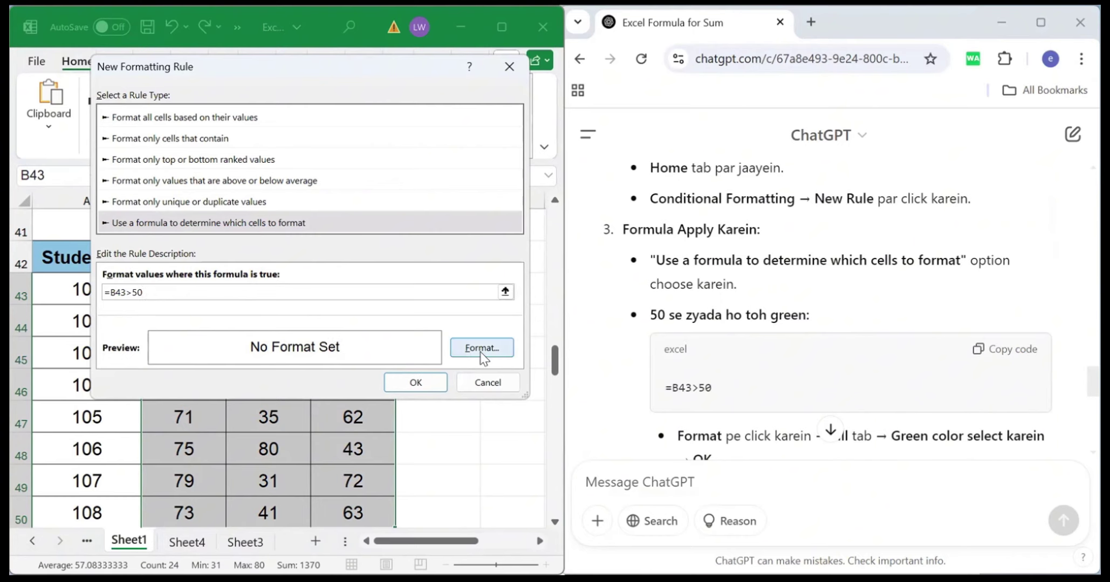
Give the =B43>50 rule a green background fill and apply it to the marks.
{"action": "left_click_drag", "start_coordinate": [1094, 383], "coordinate": [1093, 390]}
{"action": "scroll", "coordinate": [851, 311], "scroll_direction": "down", "scroll_amount": 1}
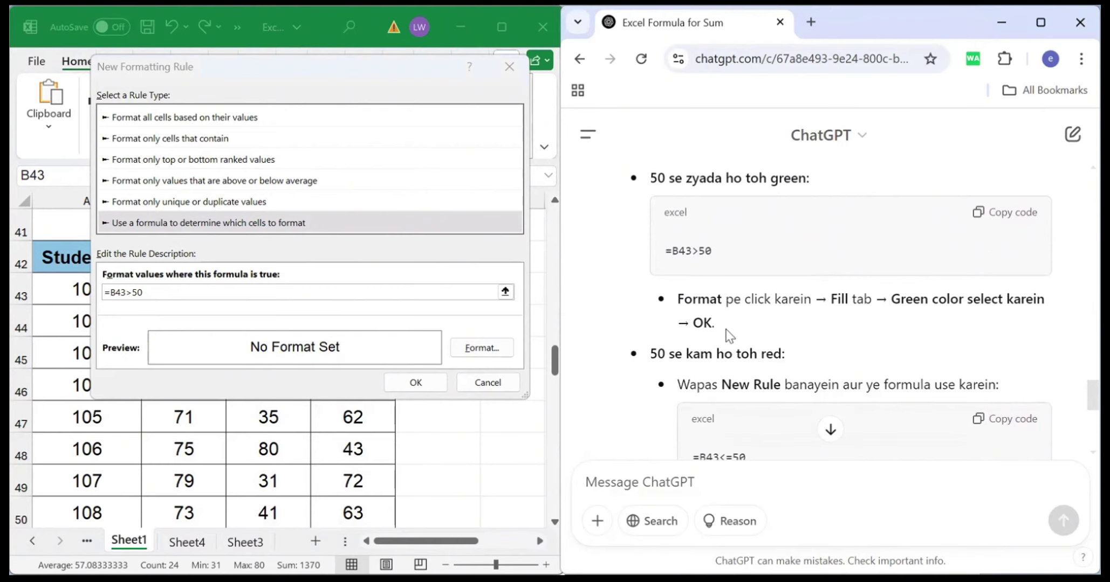
{"action": "left_click", "coordinate": [487, 356]}
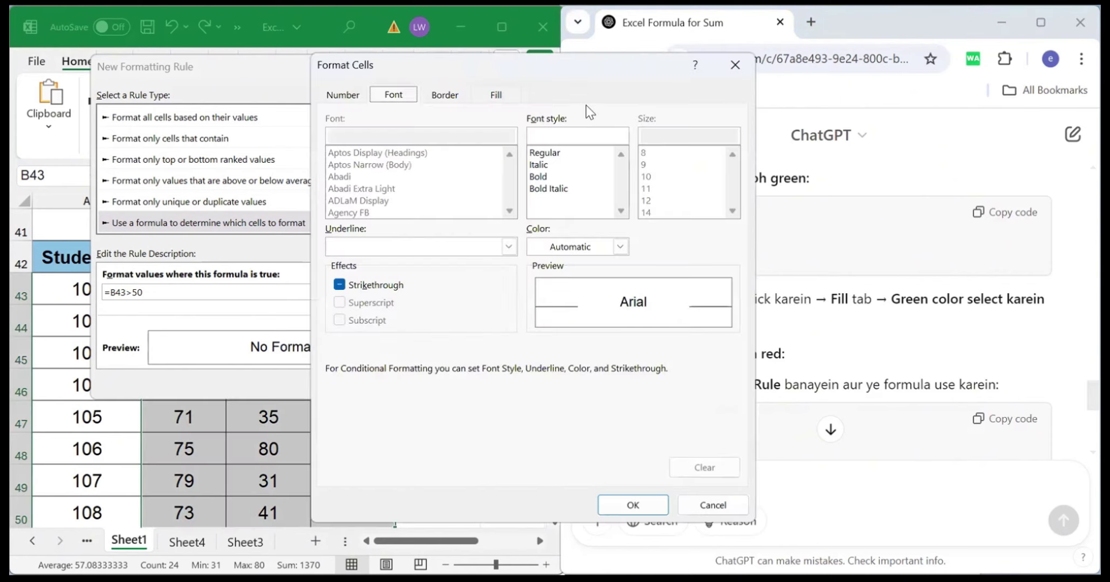
{"action": "left_click", "coordinate": [495, 96]}
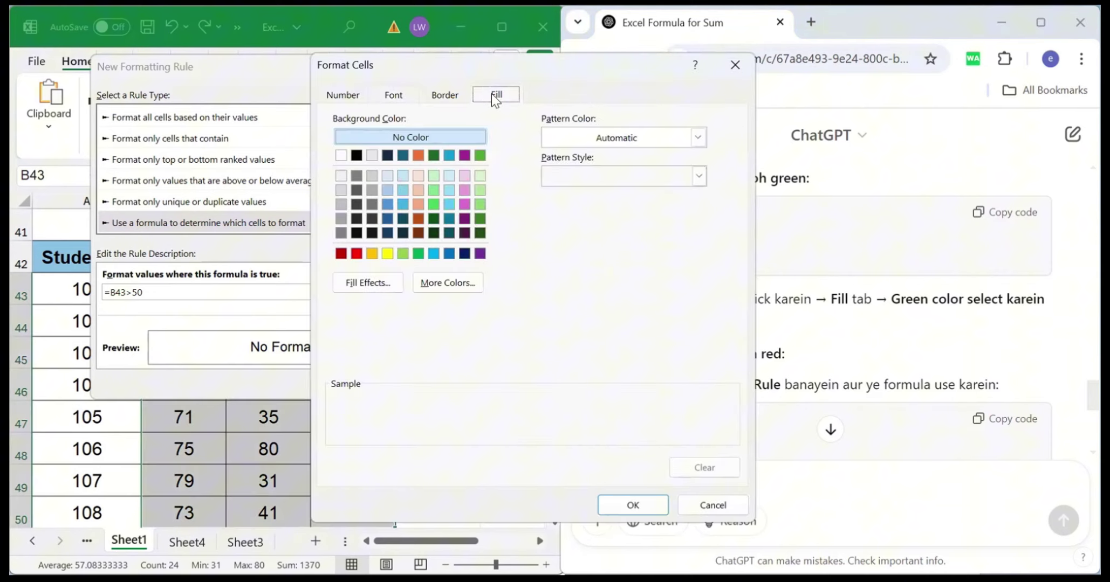
{"action": "left_click", "coordinate": [419, 254]}
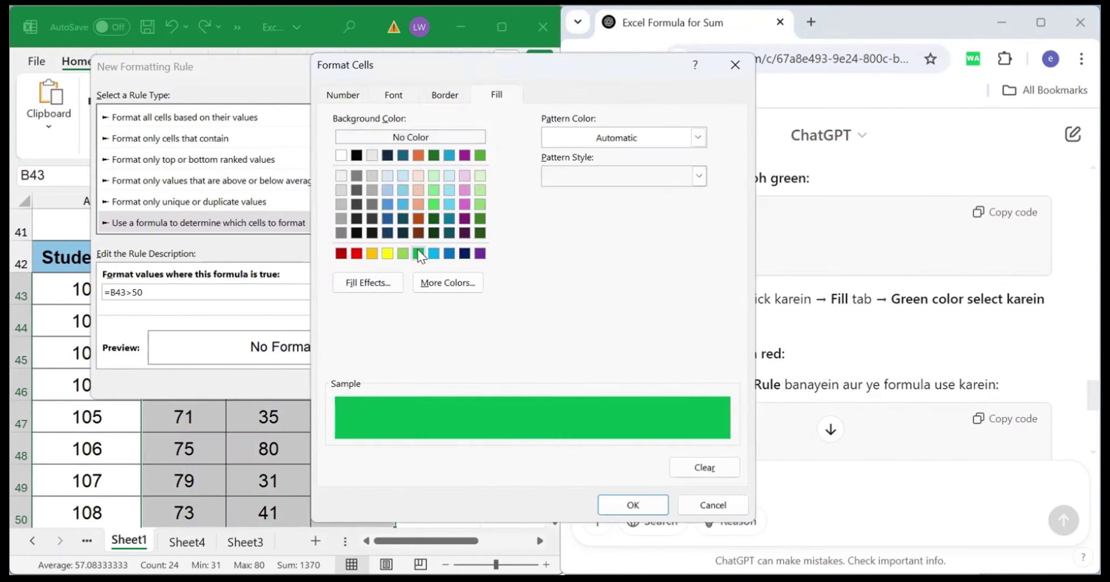
{"action": "left_click", "coordinate": [629, 507]}
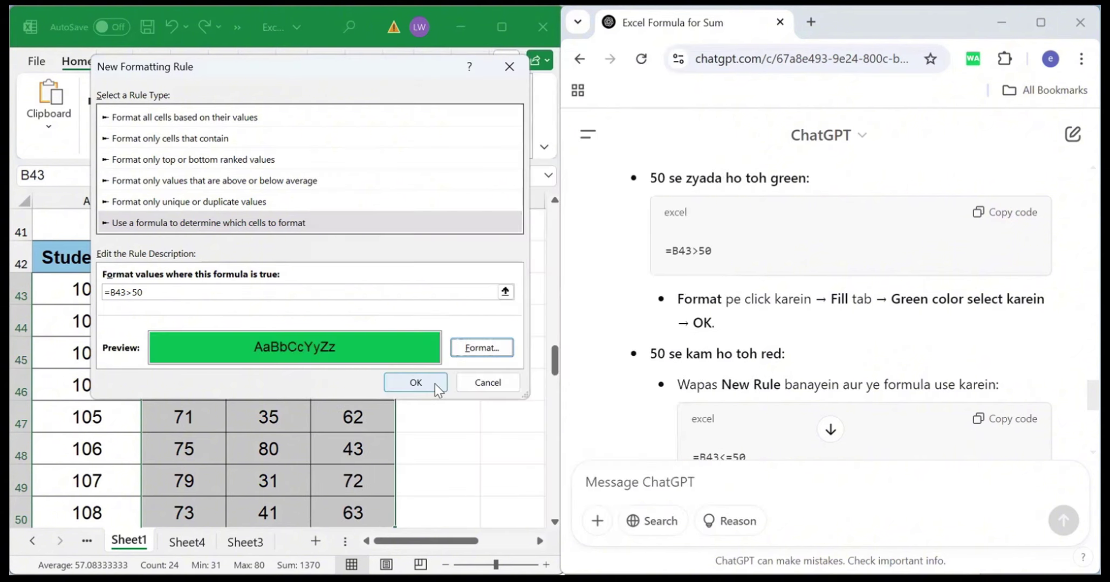
{"action": "left_click", "coordinate": [430, 383]}
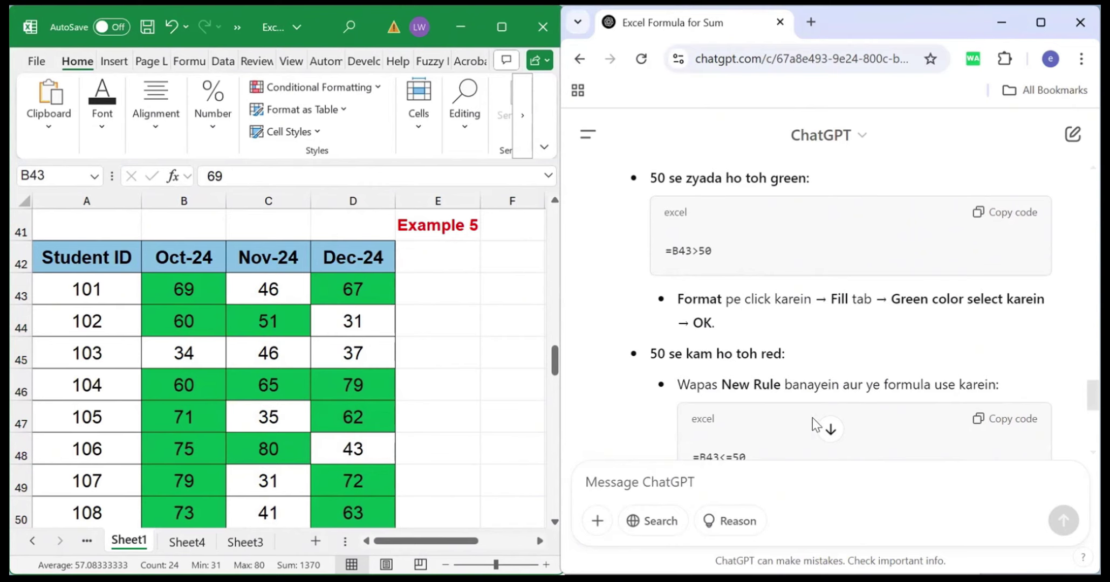
Copy ChatGPT's formula =B43<=50 and use it in a second formula-based formatting rule for B43:D50.
{"action": "scroll", "coordinate": [812, 418], "scroll_direction": "down", "scroll_amount": 2}
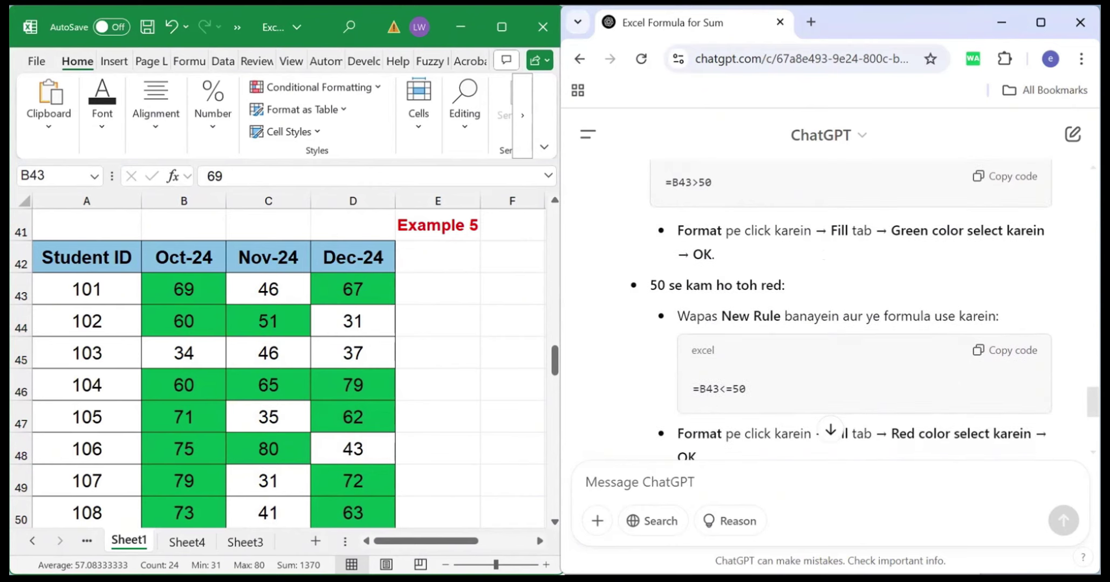
{"action": "left_click", "coordinate": [978, 352]}
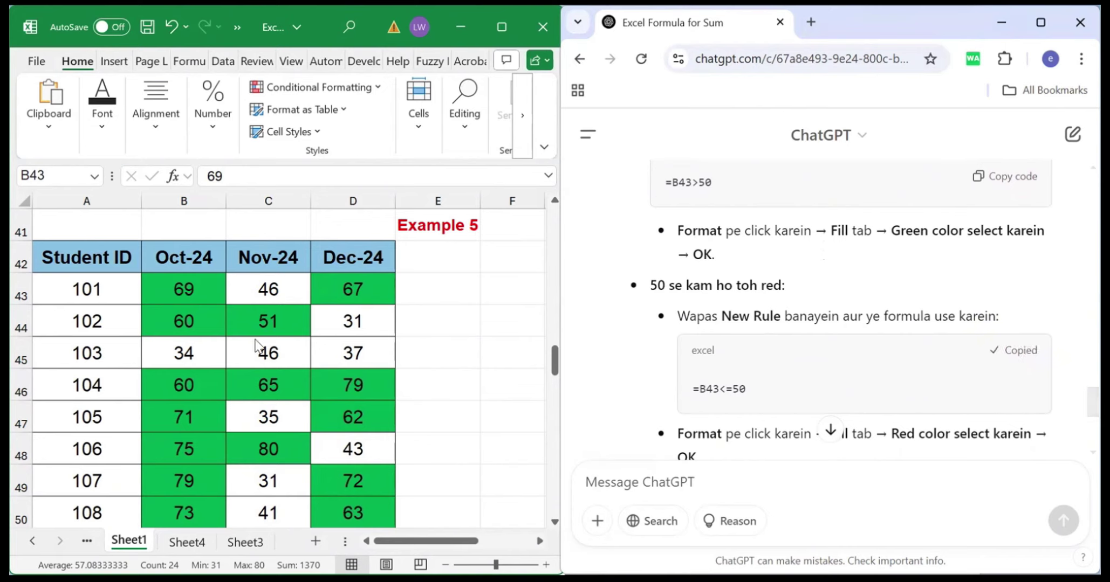
{"action": "left_click", "coordinate": [196, 296]}
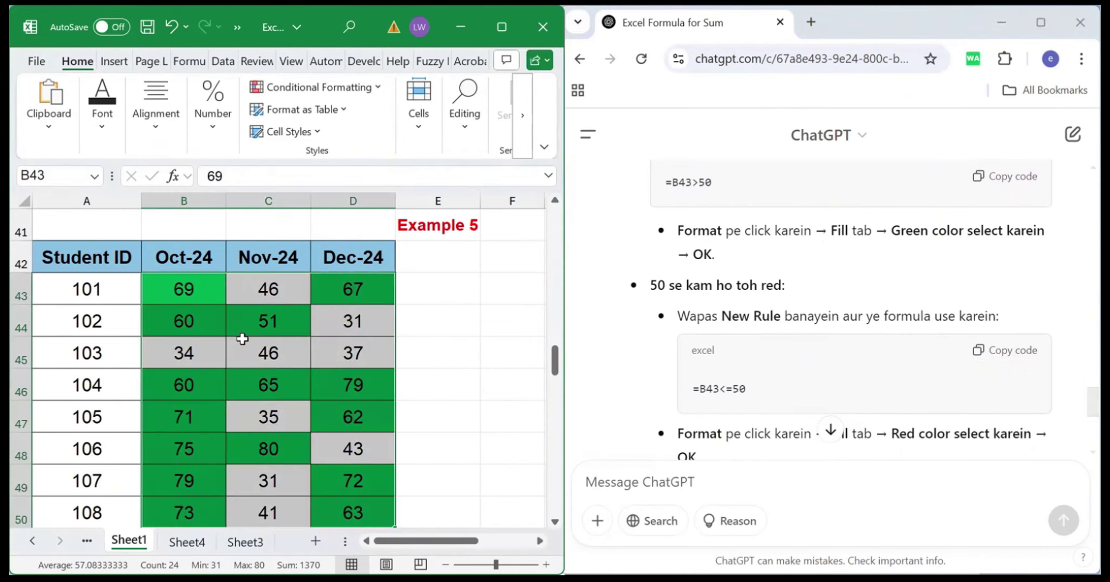
{"action": "left_click", "coordinate": [323, 87]}
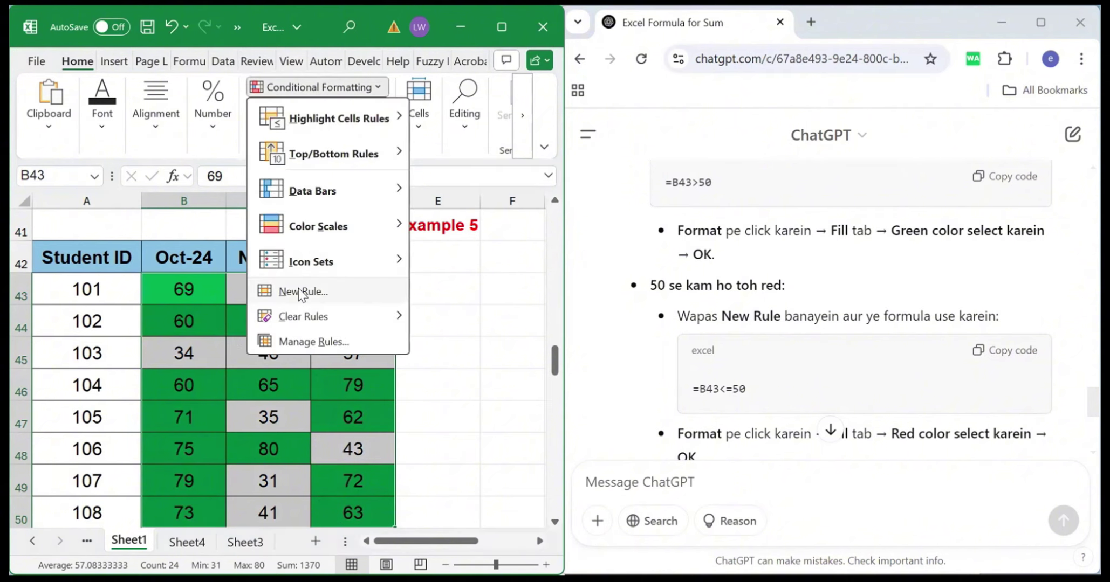
{"action": "left_click", "coordinate": [300, 292]}
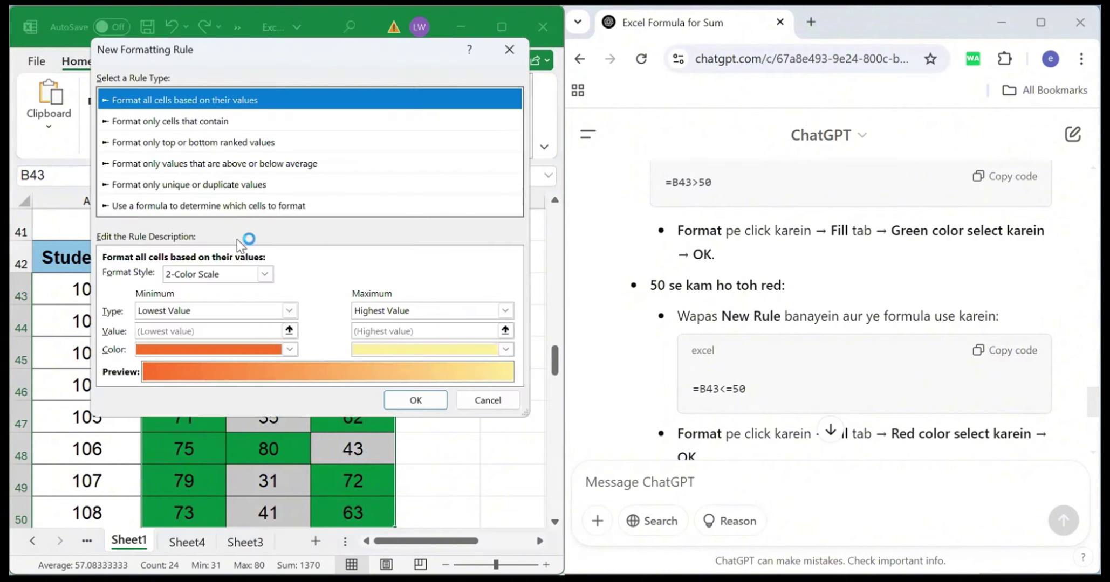
{"action": "left_click", "coordinate": [227, 205]}
{"action": "left_click", "coordinate": [156, 276]}
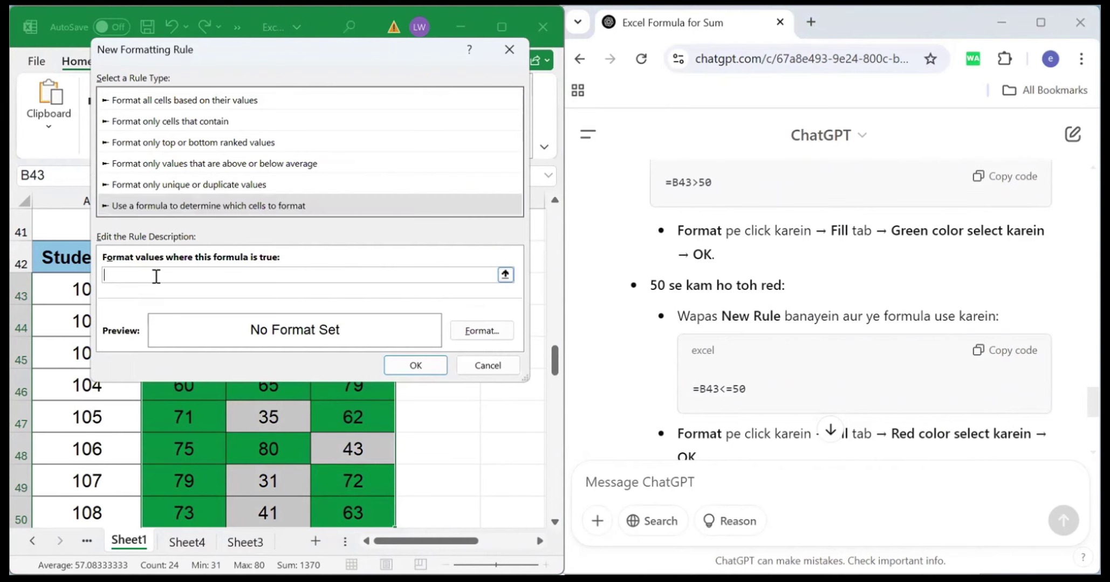
{"action": "key", "text": "ctrl+v"}
Give the =B43<=50 rule a red background fill and apply it to the marks.
{"action": "left_click", "coordinate": [481, 333]}
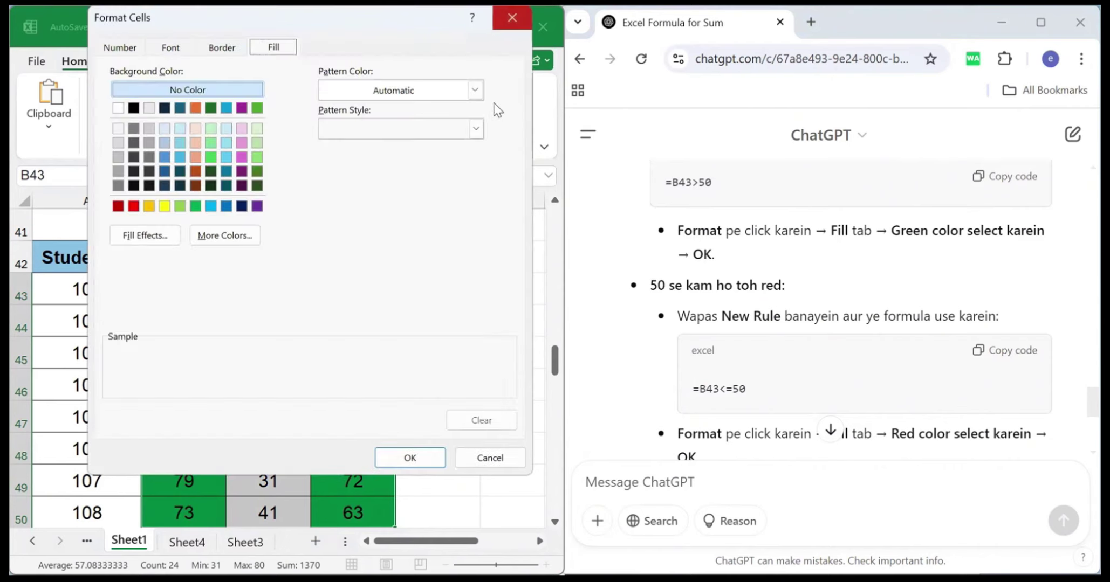
{"action": "left_click", "coordinate": [510, 16]}
{"action": "left_click", "coordinate": [831, 430]}
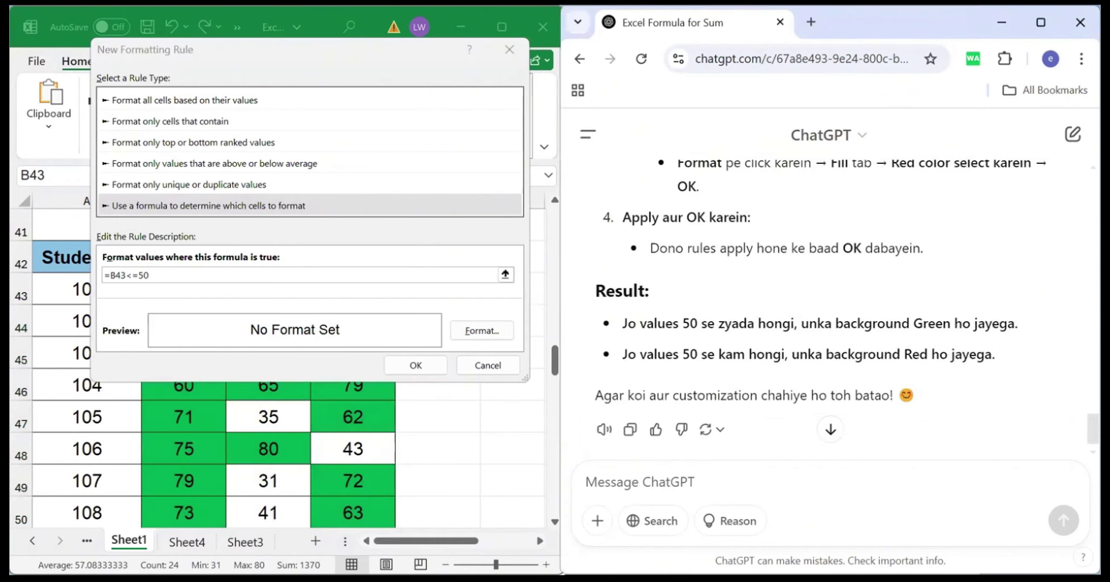
{"action": "scroll", "coordinate": [738, 427], "scroll_direction": "up", "scroll_amount": 1}
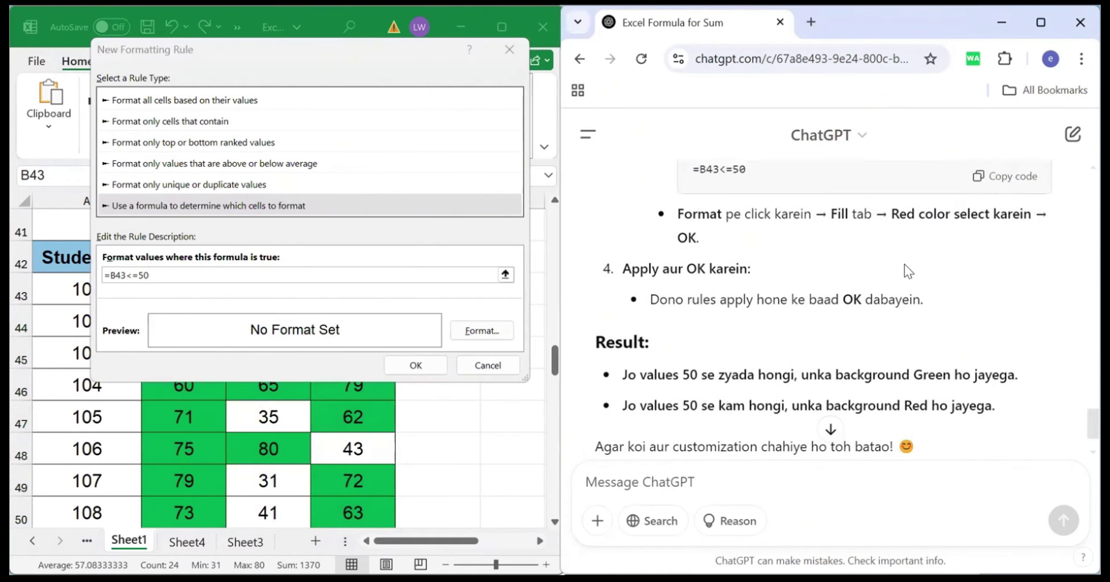
{"action": "left_click", "coordinate": [481, 330]}
{"action": "left_click", "coordinate": [133, 206]}
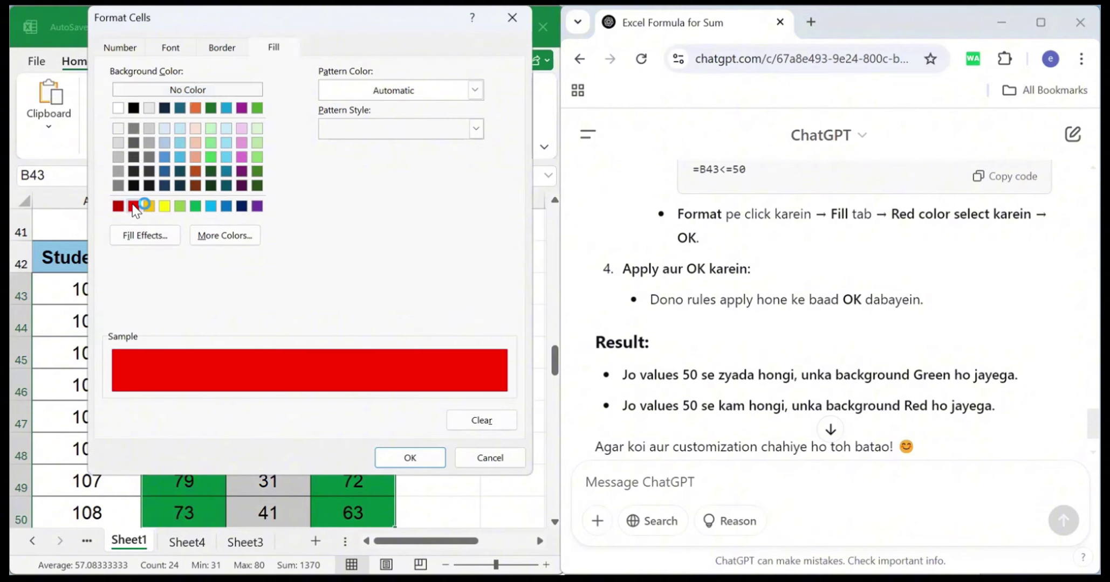
{"action": "left_click", "coordinate": [410, 459]}
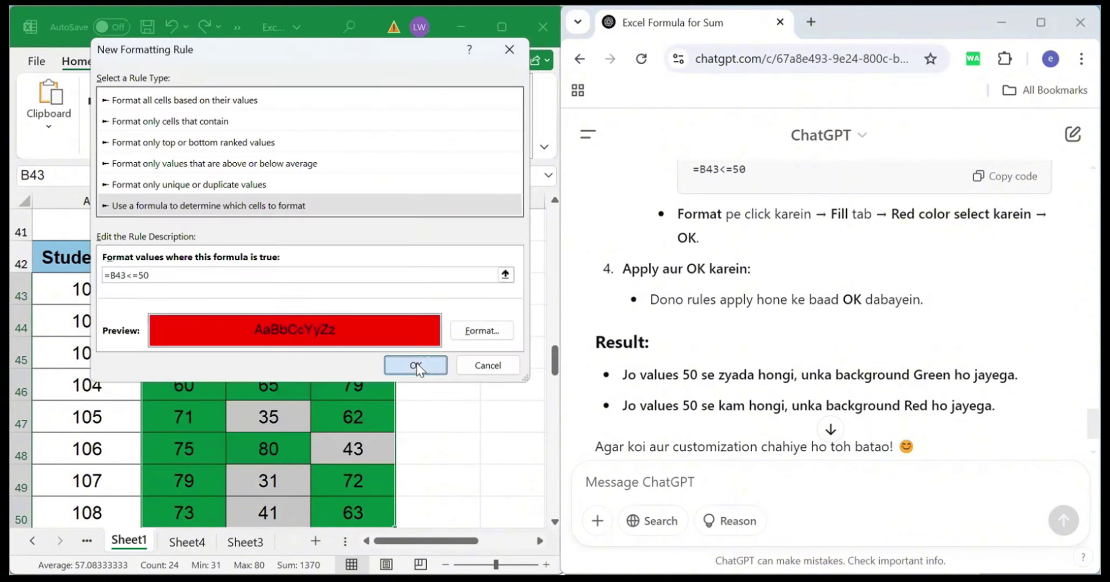
{"action": "left_click", "coordinate": [416, 366]}
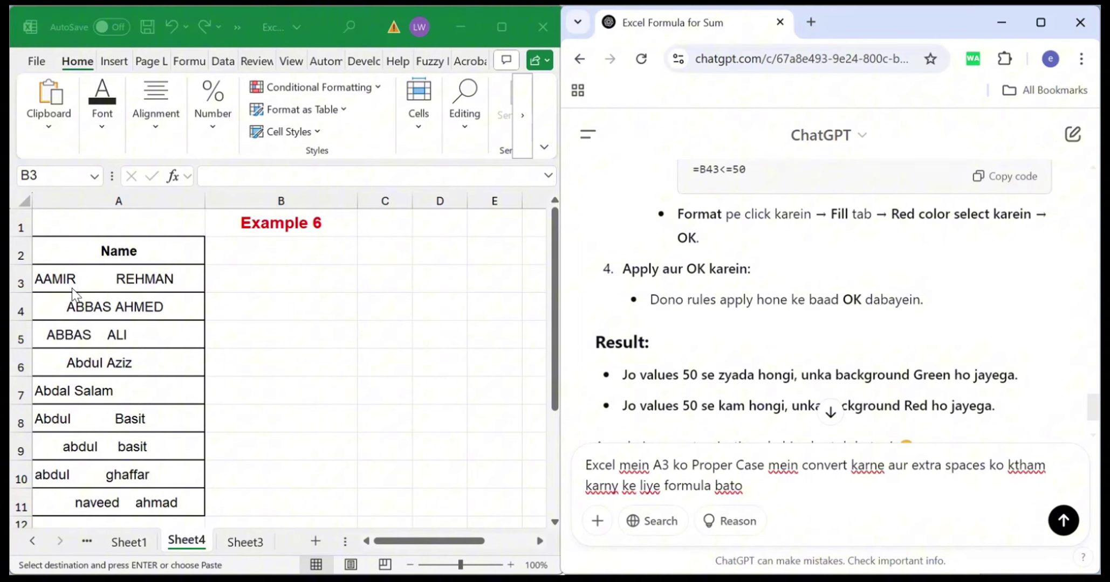
Inspect the spacing before the name in cell A4 of the Example 6 list.
{"action": "left_click", "coordinate": [61, 304]}
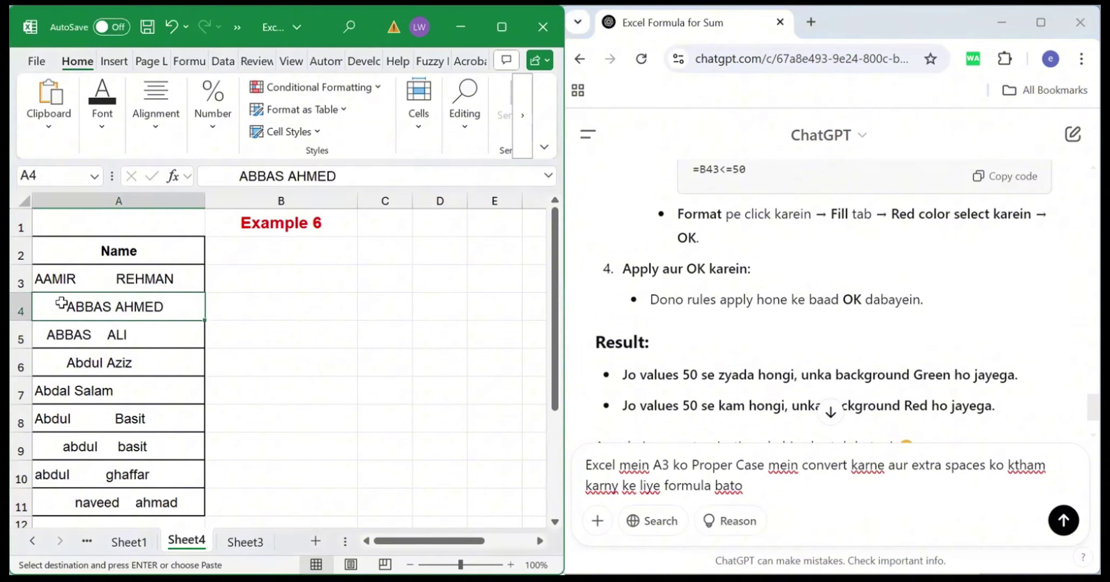
{"action": "left_click", "coordinate": [238, 177]}
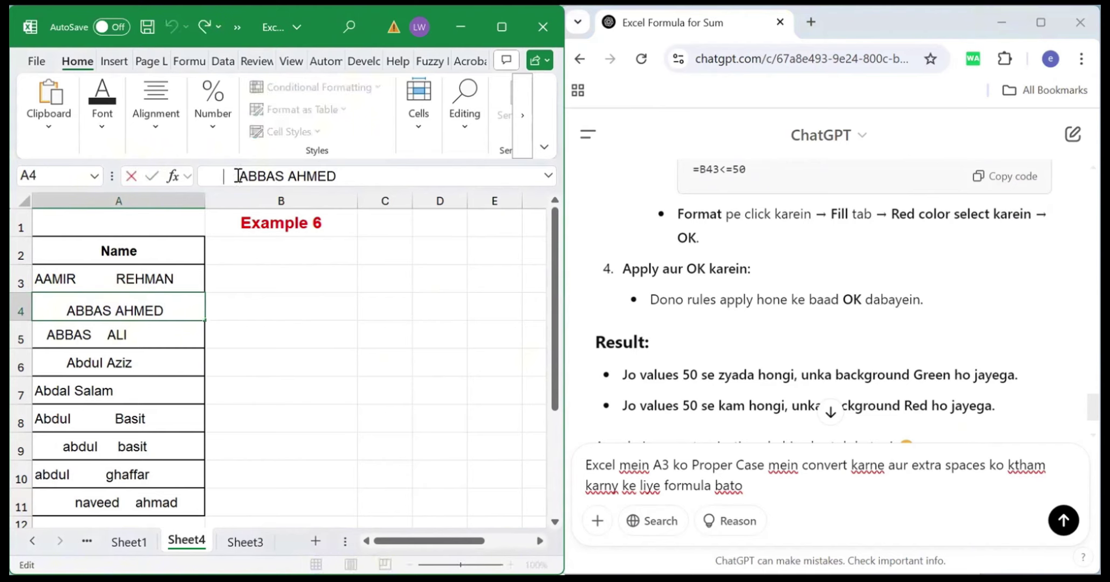
{"action": "key", "text": "Left"}
{"action": "left_click", "coordinate": [389, 351]}
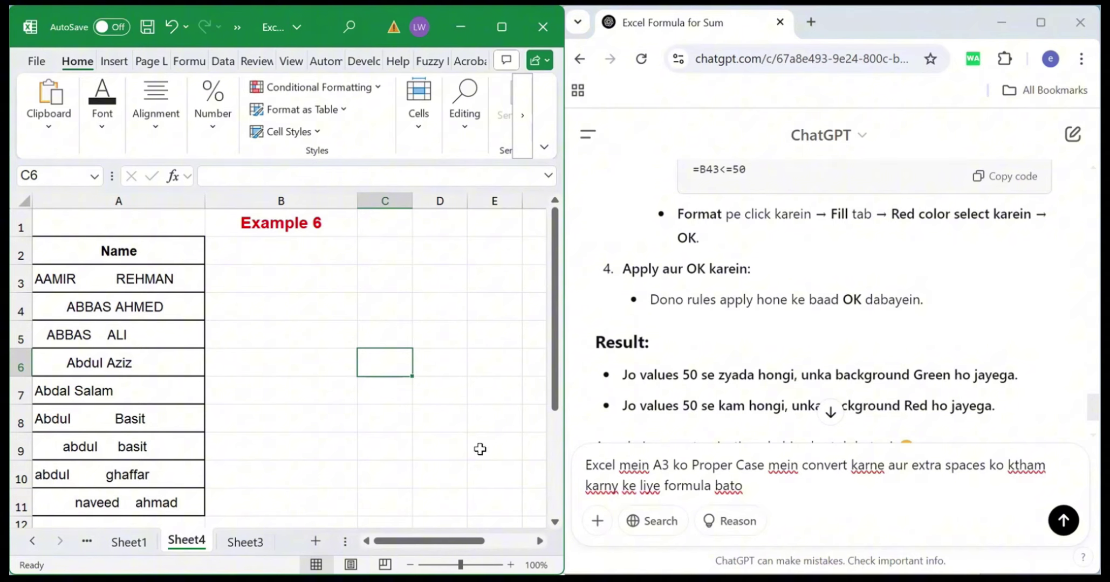
Send ChatGPT the prepared question about proper case and extra spaces in A3, and copy its formula =PROPER(TRIM(A3)) into cell B3 in Excel.
{"action": "left_click", "coordinate": [1063, 522]}
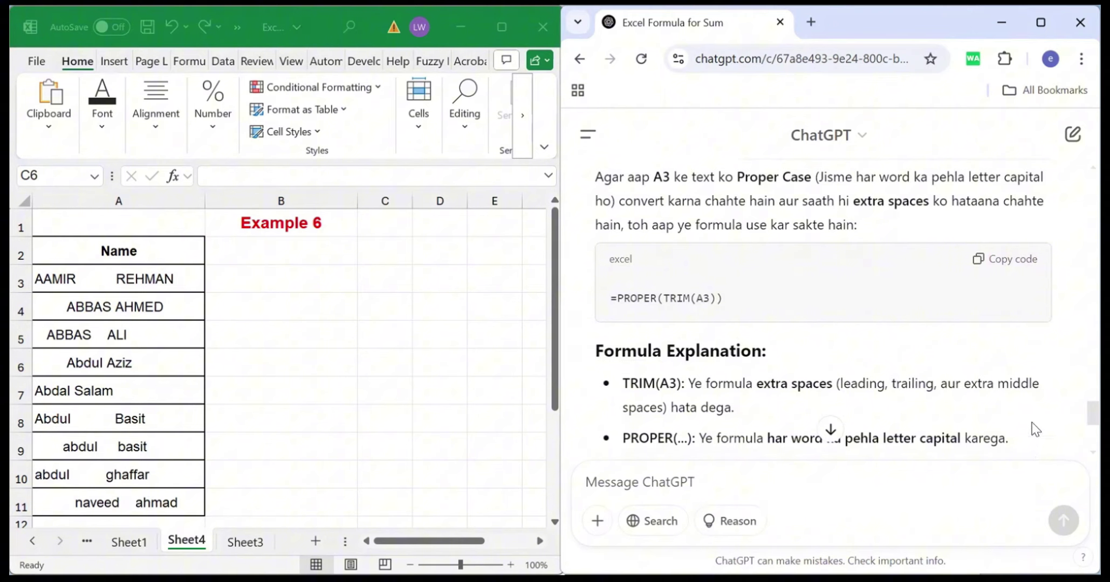
{"action": "left_click", "coordinate": [980, 264]}
{"action": "left_click", "coordinate": [275, 280]}
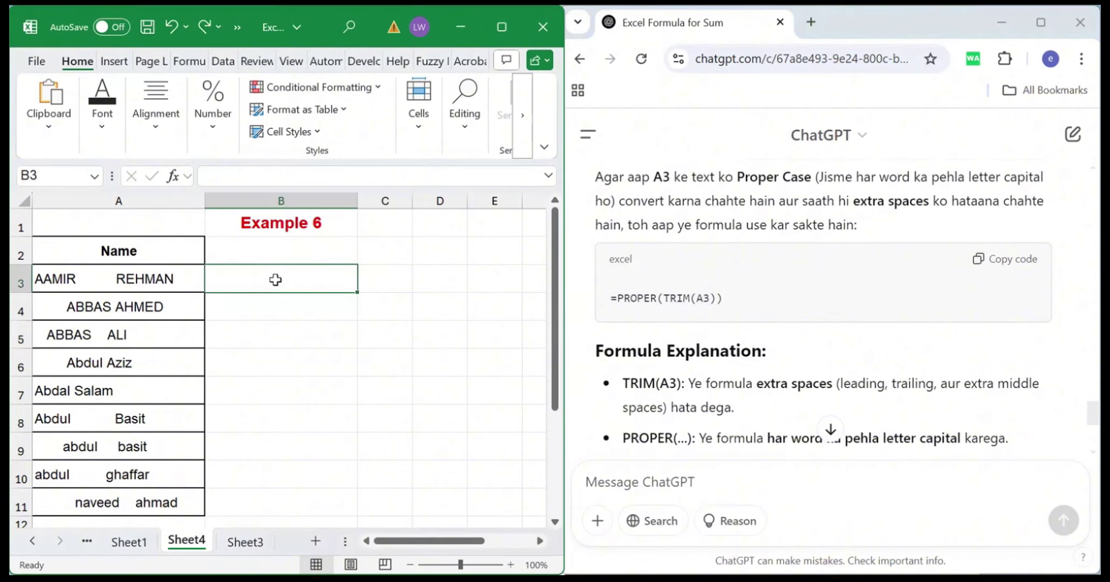
{"action": "key", "text": "ctrl+v"}
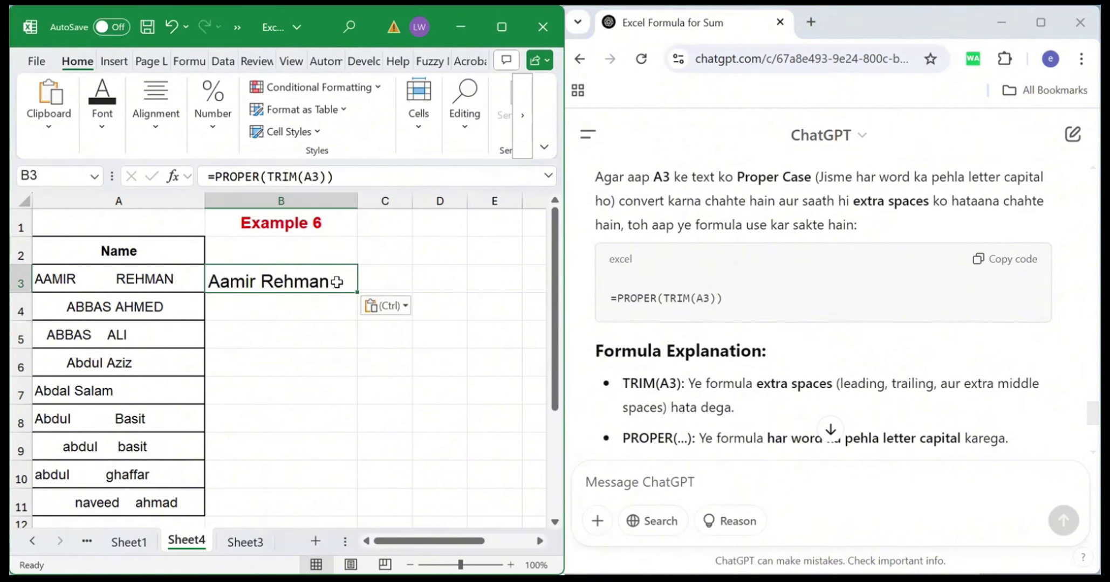
Fill the name clean-up formula down to B11 and paste B3:B11 as values over the original names starting at A3.
{"action": "double_click", "coordinate": [358, 294]}
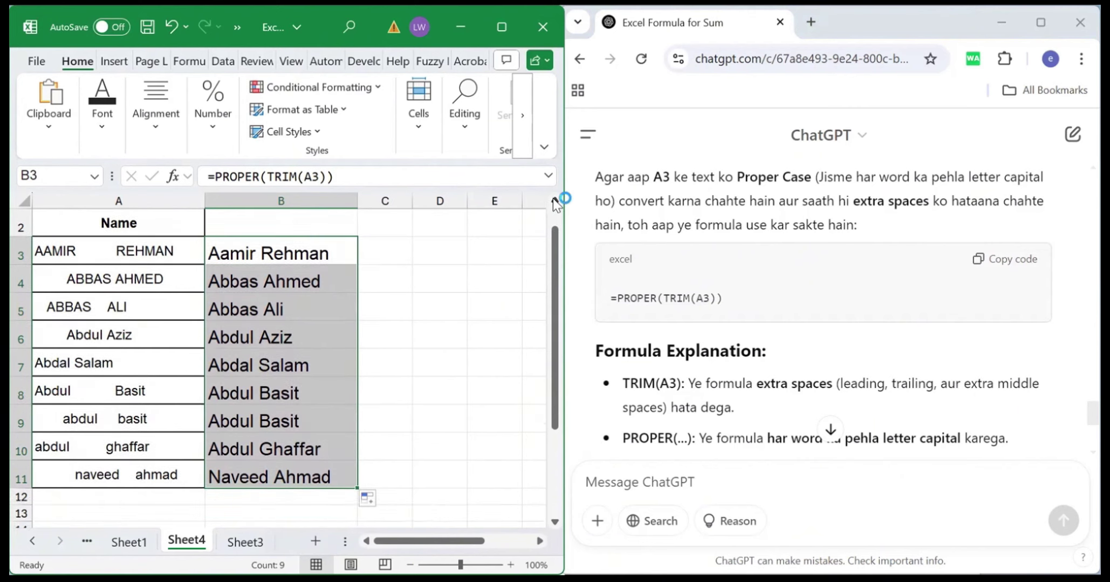
{"action": "key", "text": "ctrl+c"}
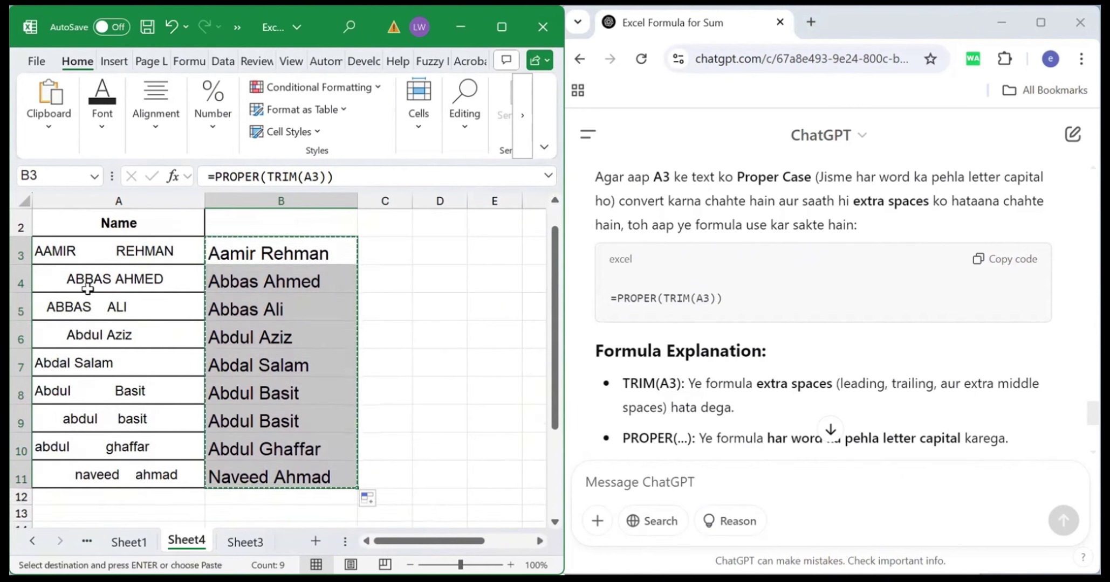
{"action": "left_click", "coordinate": [109, 252]}
{"action": "right_click", "coordinate": [109, 251]}
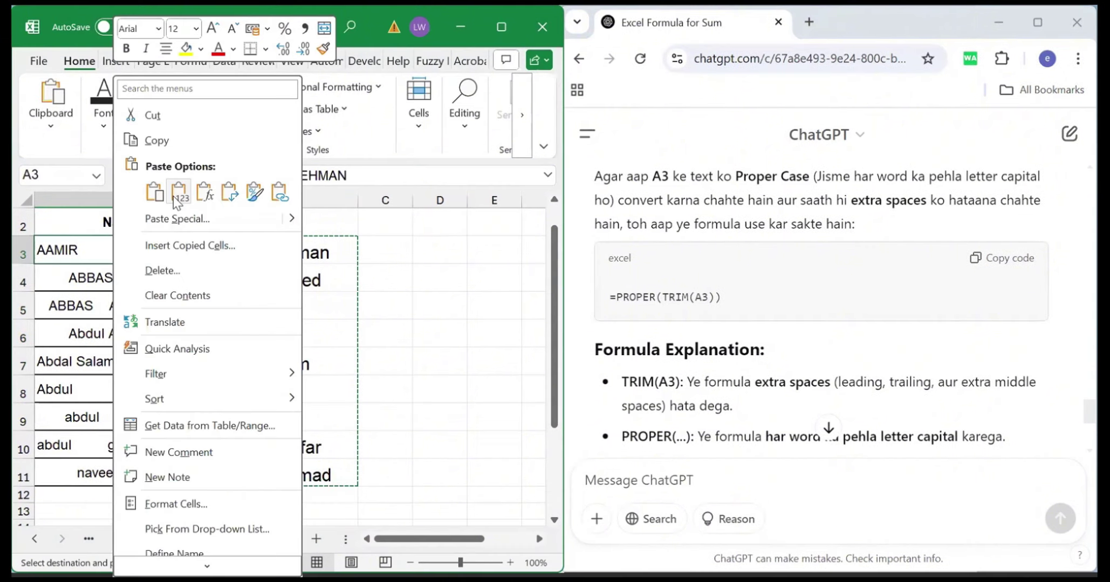
{"action": "left_click", "coordinate": [181, 191]}
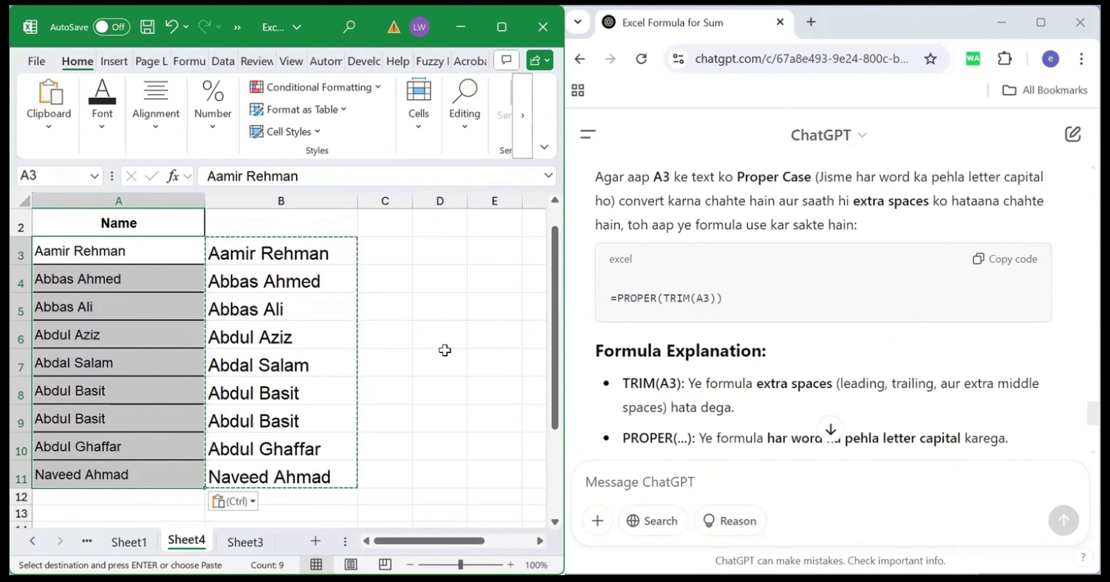
On Sheet1, send ChatGPT the prepared A/B/C/Fail grading question for the sum of B53:E53 and copy its nested IF formula.
{"action": "left_click", "coordinate": [131, 542]}
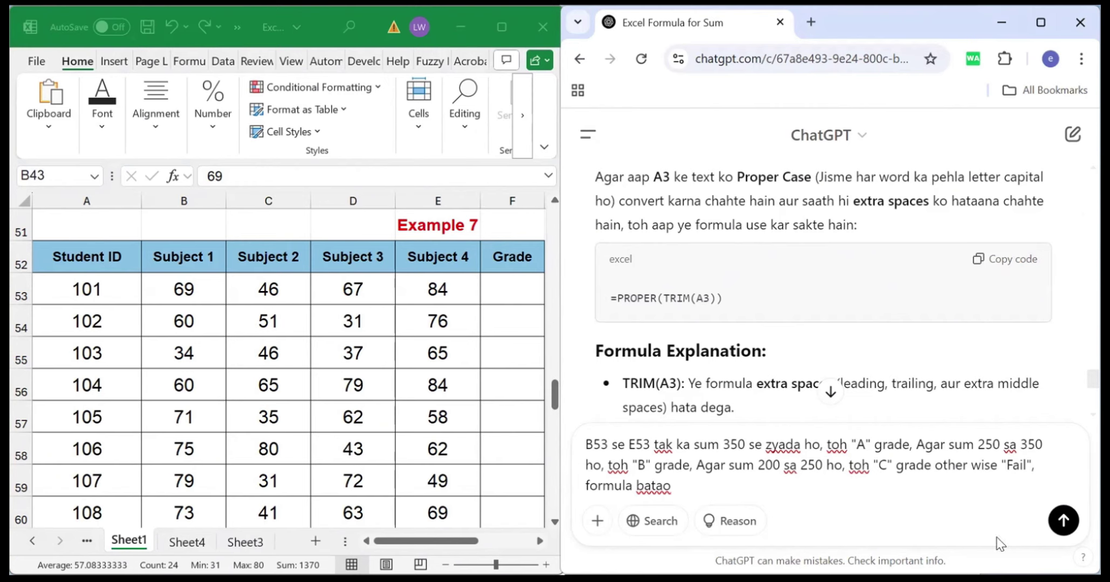
{"action": "left_click", "coordinate": [1062, 524]}
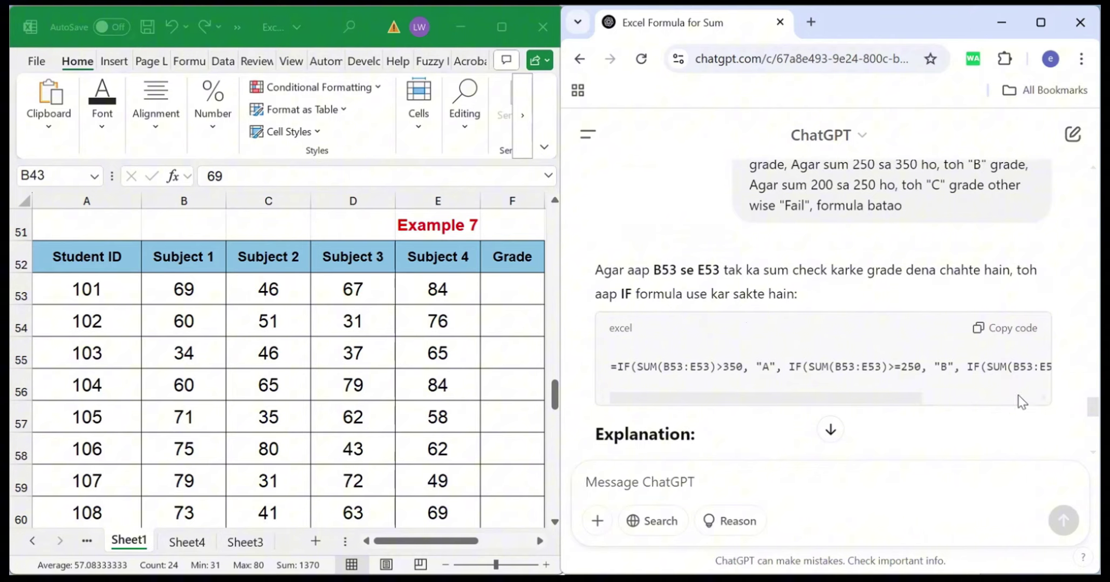
{"action": "left_click", "coordinate": [986, 326]}
{"action": "scroll", "coordinate": [823, 306], "scroll_direction": "down", "scroll_amount": 3}
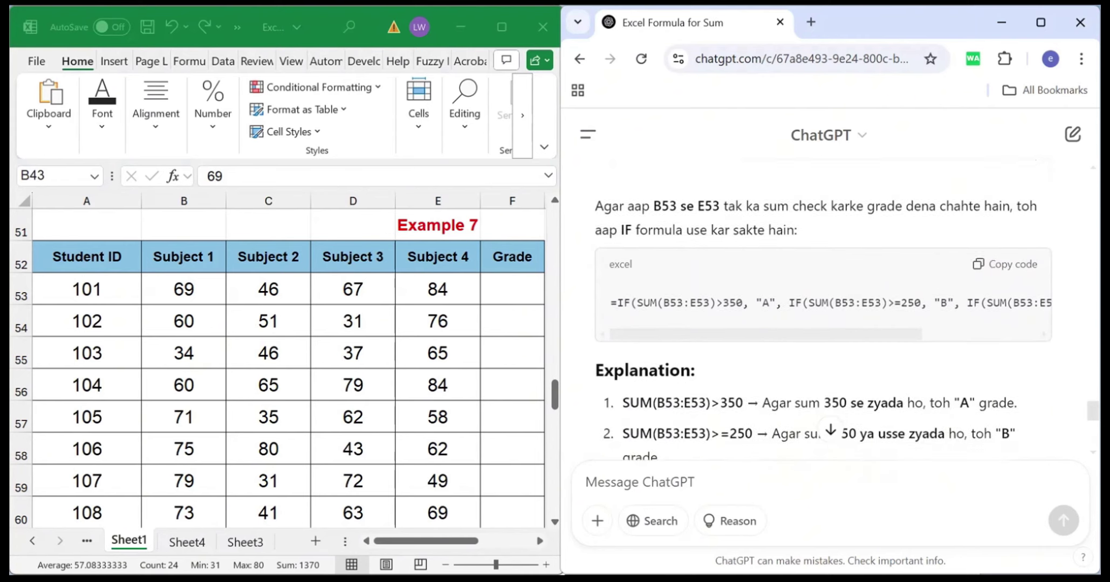
{"action": "scroll", "coordinate": [824, 306], "scroll_direction": "down", "scroll_amount": 3}
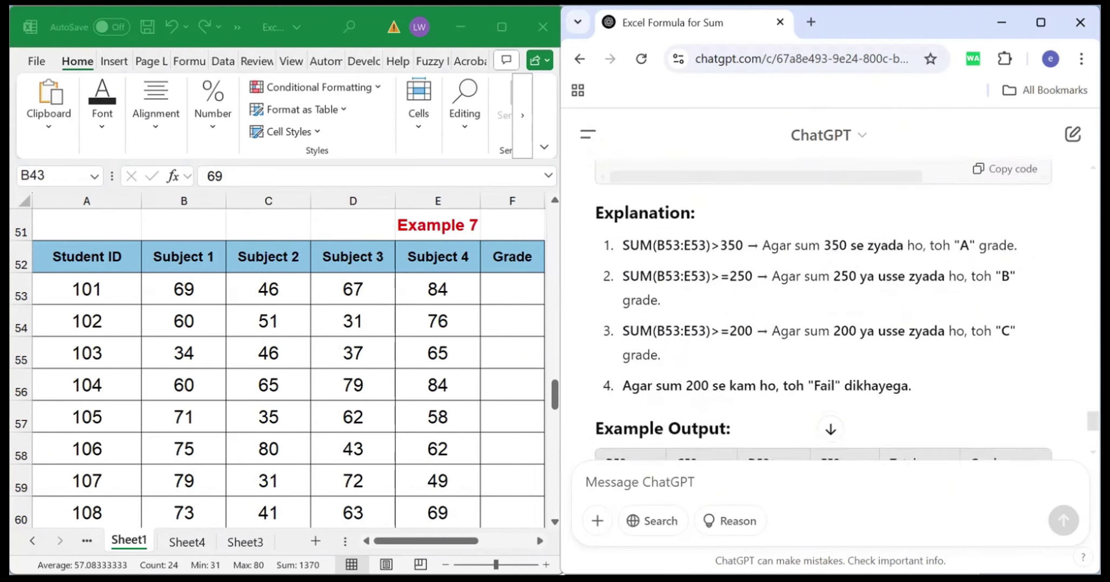
Paste the copied grade formula into F53 in Excel and fill it down the Grade column.
{"action": "left_click", "coordinate": [496, 289]}
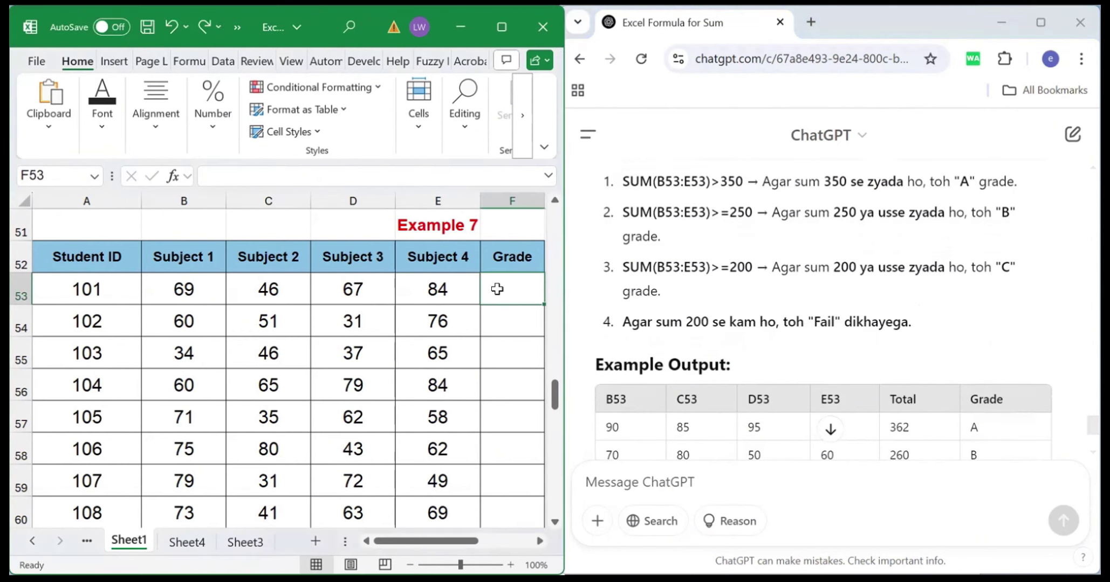
{"action": "key", "text": "ctrl+v"}
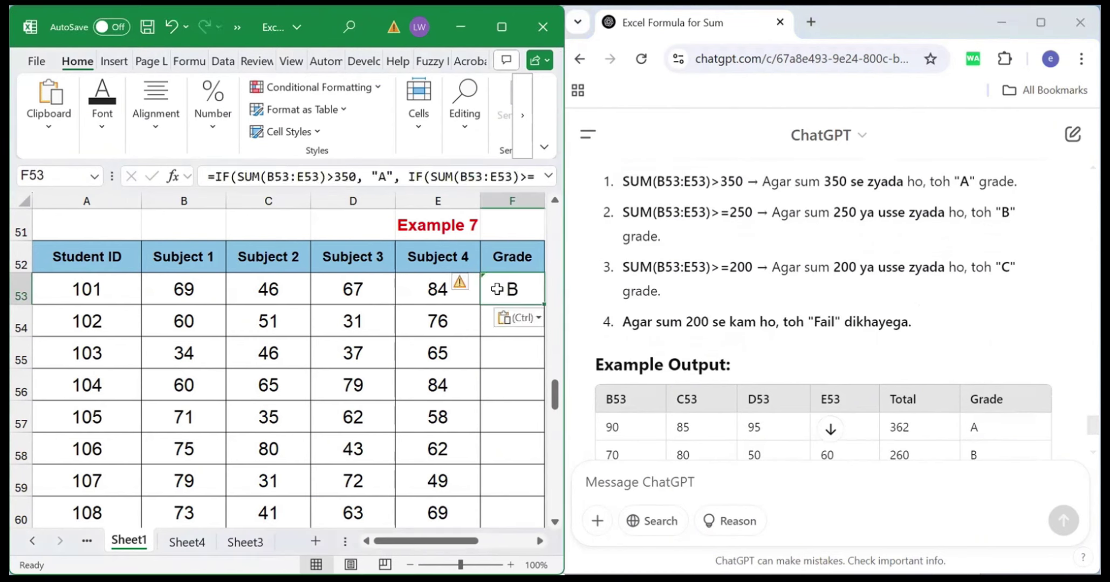
{"action": "double_click", "coordinate": [541, 304]}
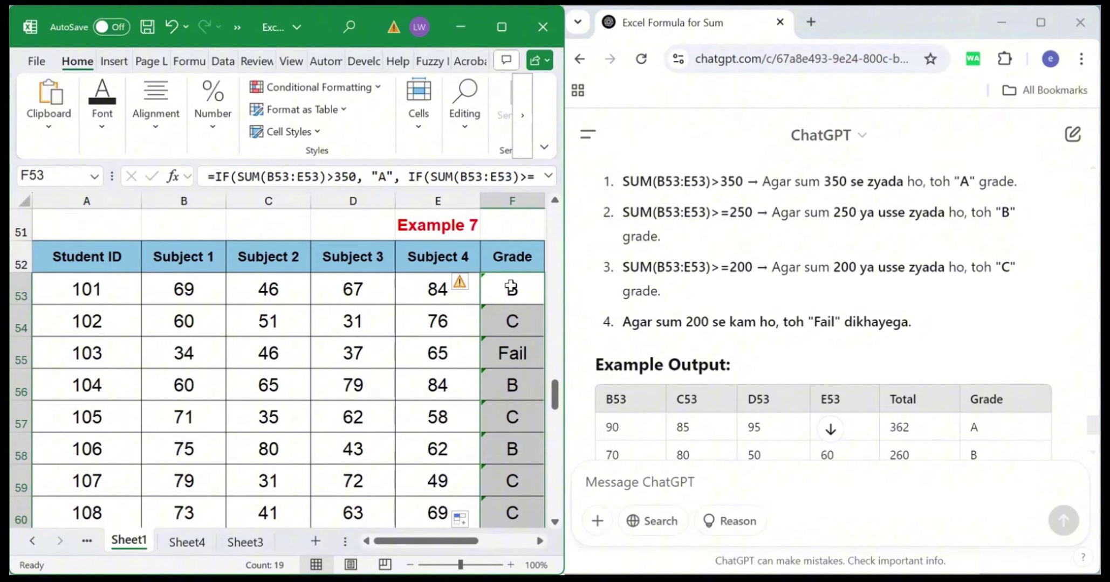
Set the marks in row 56 to 92 for Subject 1, 94 for Subject 2 and 88 for Subject 3.
{"action": "left_click", "coordinate": [179, 384]}
{"action": "type", "text": "92"}
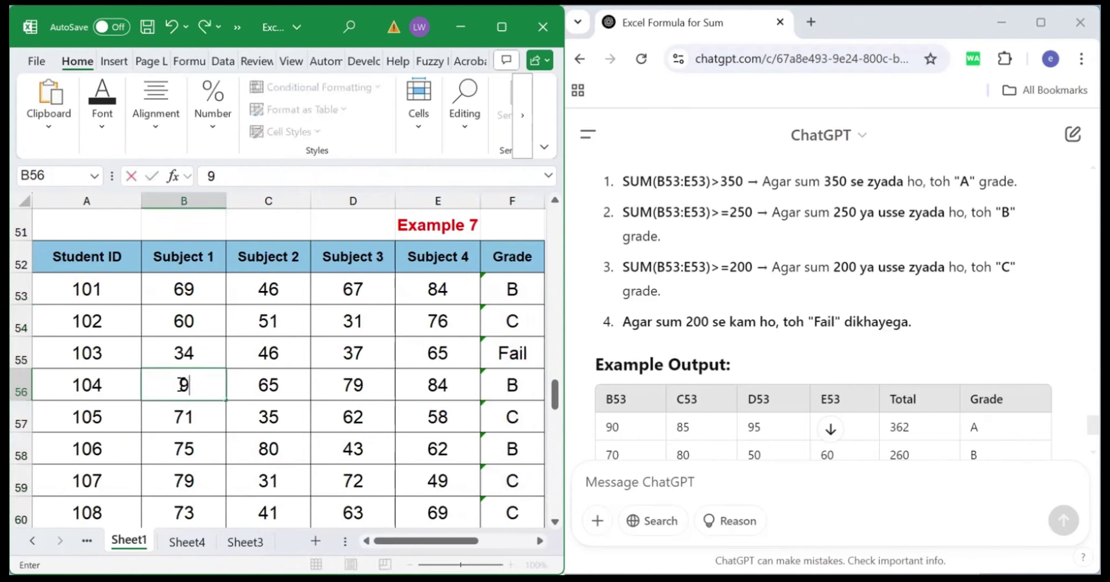
{"action": "left_click", "coordinate": [274, 382]}
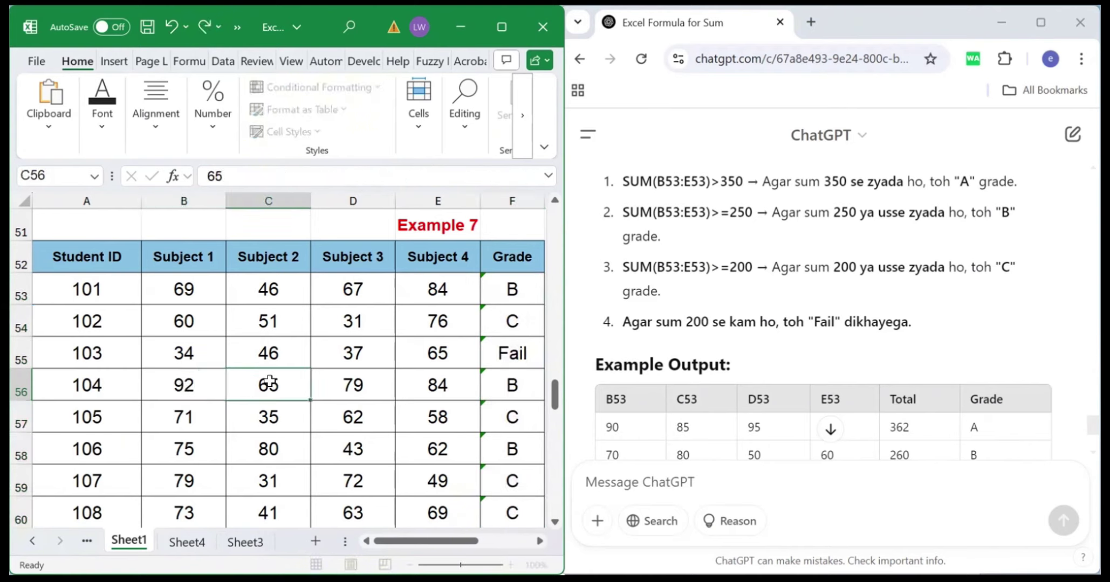
{"action": "type", "text": "94"}
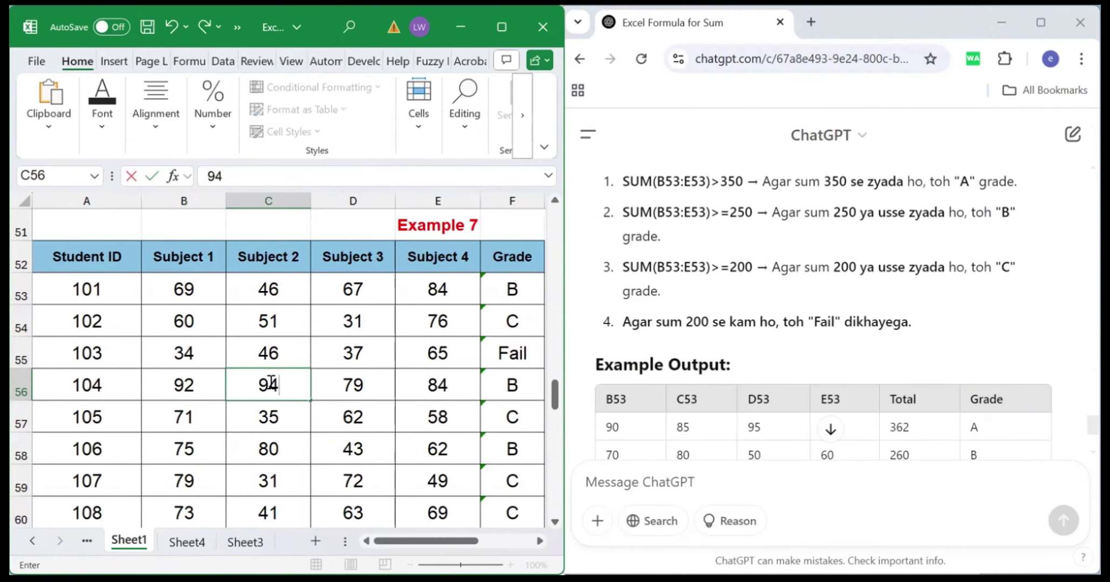
{"action": "left_click", "coordinate": [367, 387]}
{"action": "type", "text": "88"}
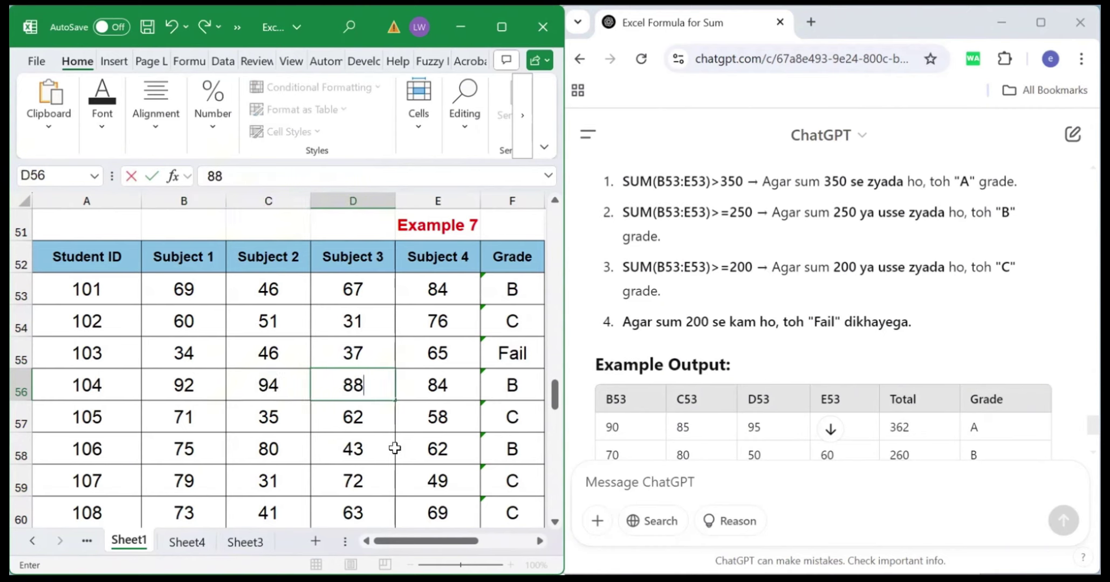
{"action": "left_click", "coordinate": [418, 453]}
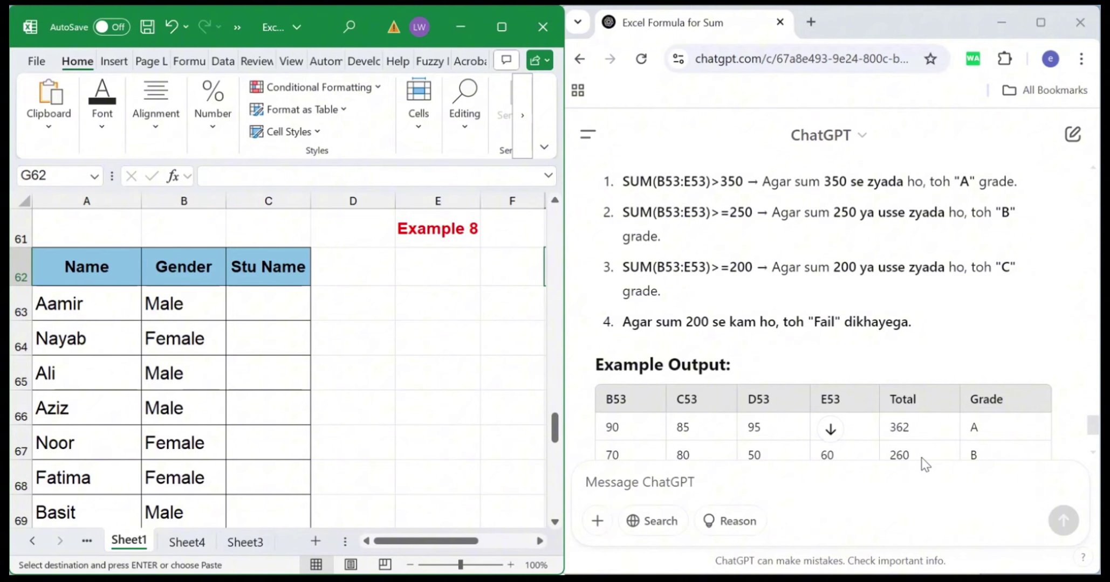
Ask ChatGPT for a formula adding Mr. or Mrs. to the name in A63 based on the gender in B63, and copy it.
{"action": "left_click", "coordinate": [925, 474]}
{"action": "key", "text": "ctrl+v"}
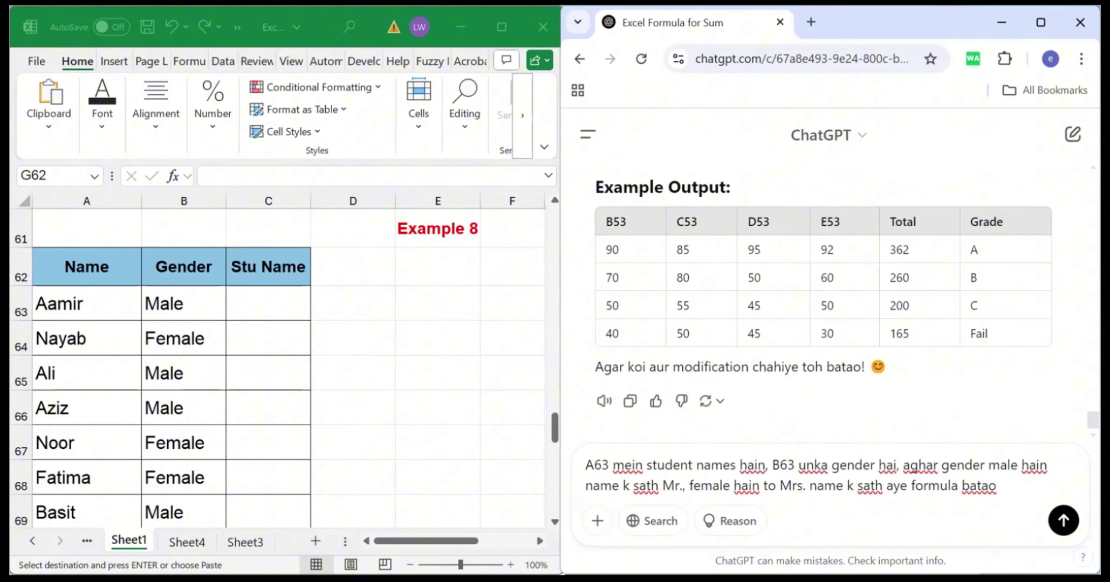
{"action": "left_click", "coordinate": [1061, 524]}
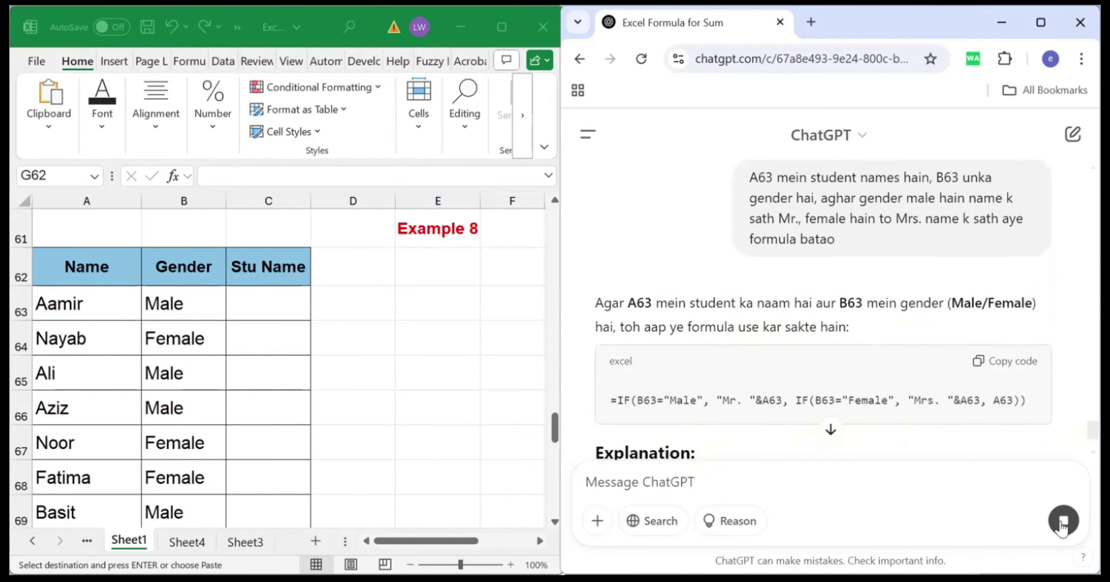
{"action": "left_click", "coordinate": [979, 363]}
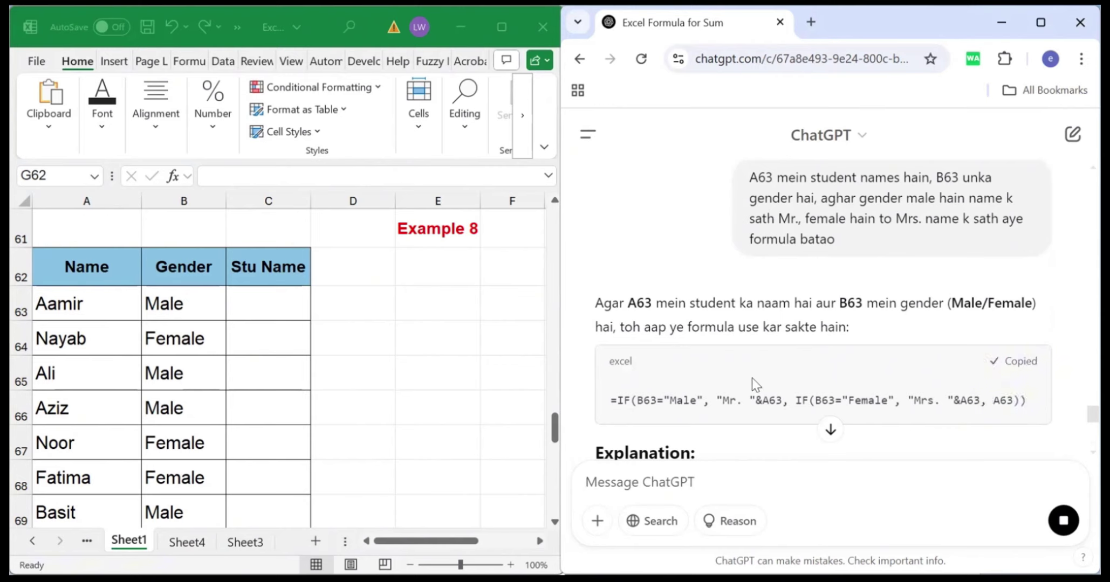
Paste the copied title formula into C63 in Excel and fill it down the Stu Name column.
{"action": "left_click", "coordinate": [252, 299]}
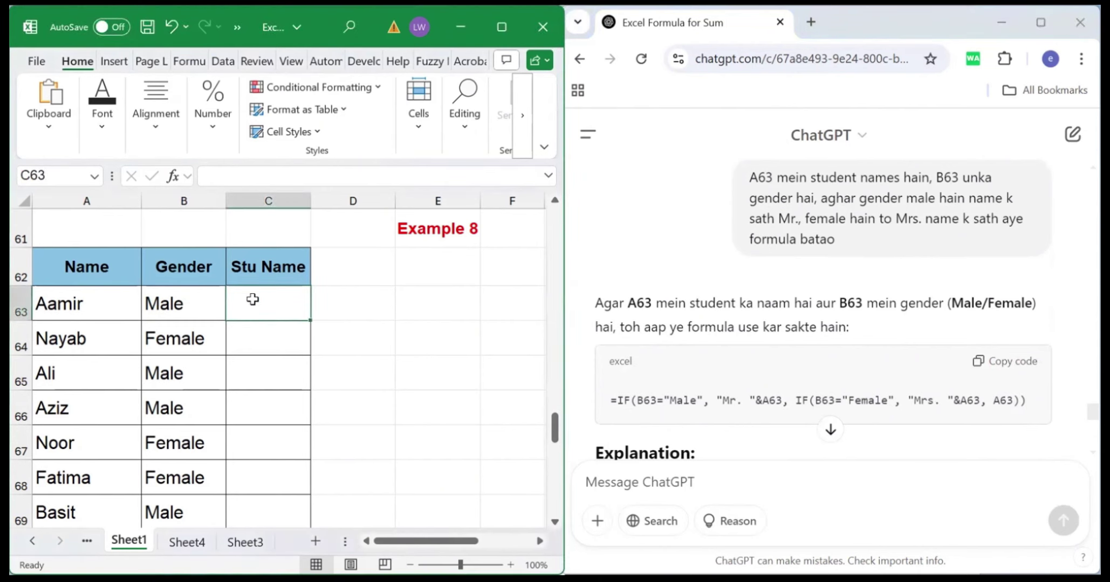
{"action": "key", "text": "ctrl+v"}
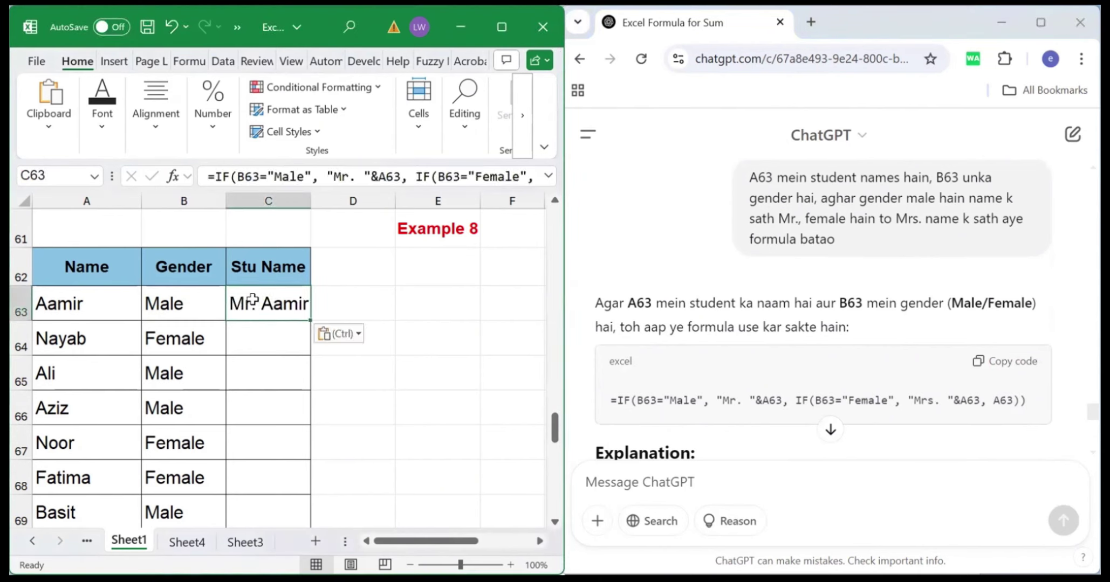
{"action": "double_click", "coordinate": [307, 320]}
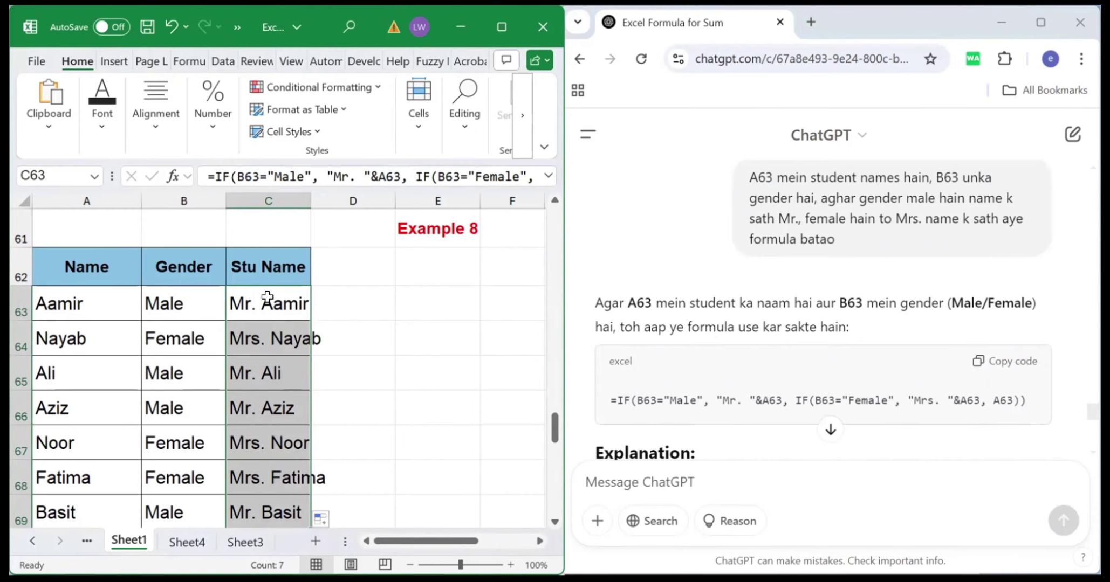
Copy the titled names in C63:C69 and paste them as values over the Name column starting at A63.
{"action": "key", "text": "ctrl+c"}
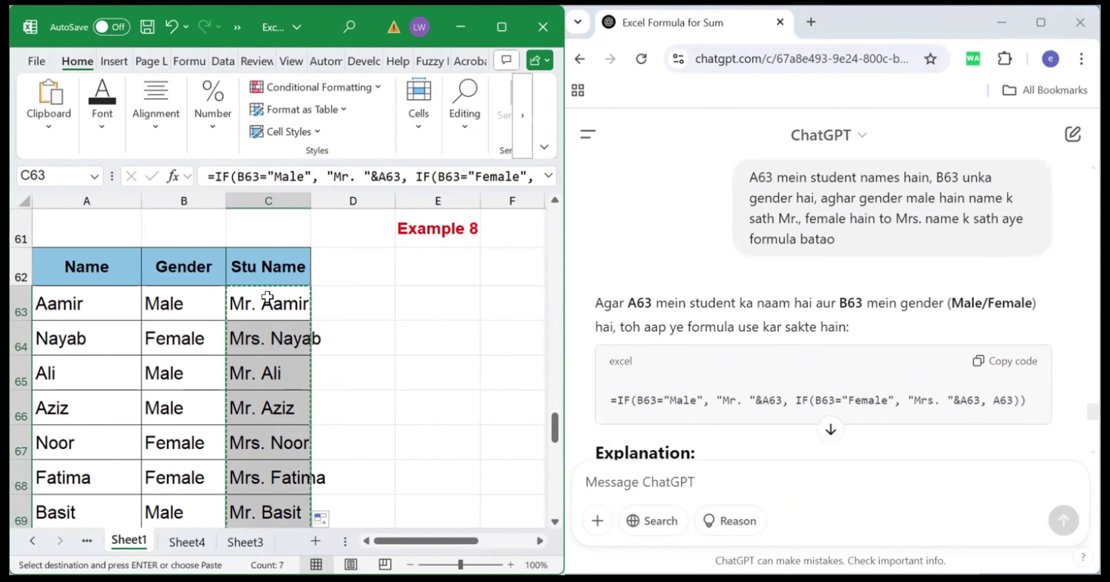
{"action": "left_click", "coordinate": [65, 300]}
{"action": "right_click", "coordinate": [66, 300]}
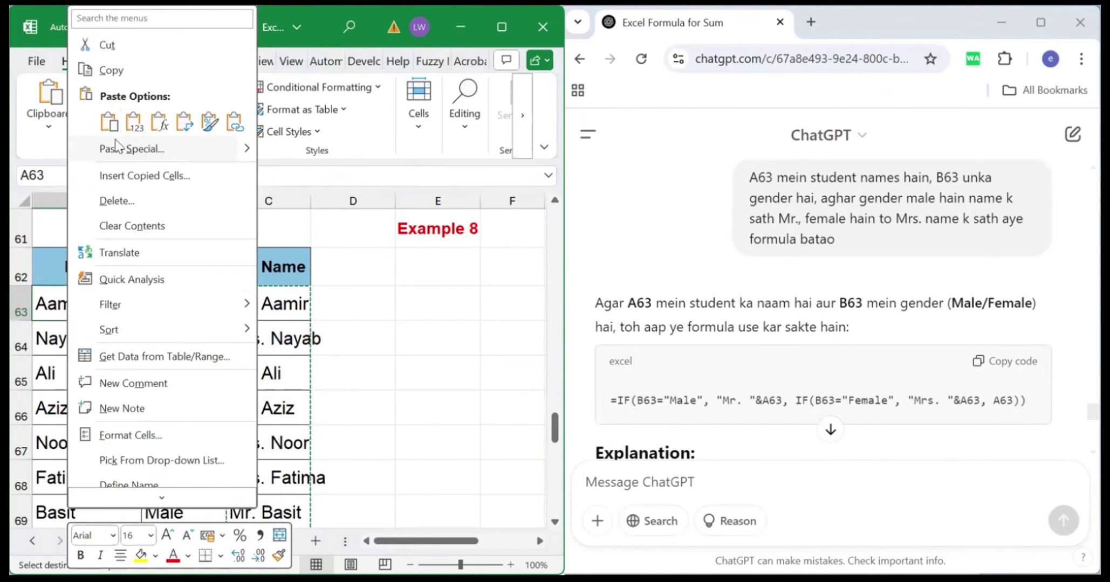
{"action": "left_click", "coordinate": [133, 119]}
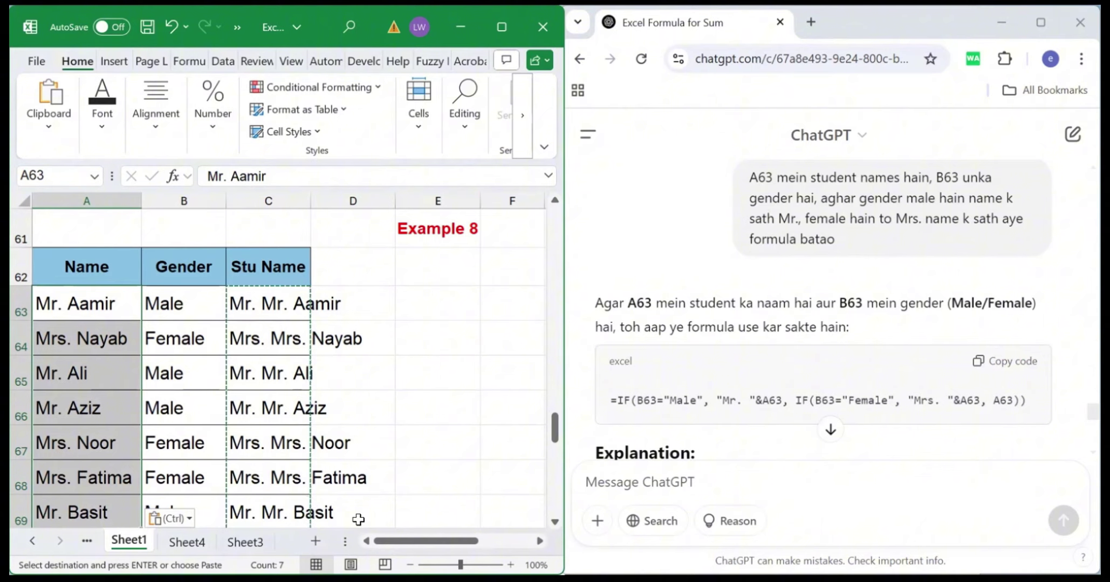
Ask ChatGPT which formula allows only text in A72 to A79 for Example 9, removing the attached image before sending.
{"action": "scroll", "coordinate": [492, 531], "scroll_direction": "down", "scroll_amount": 3}
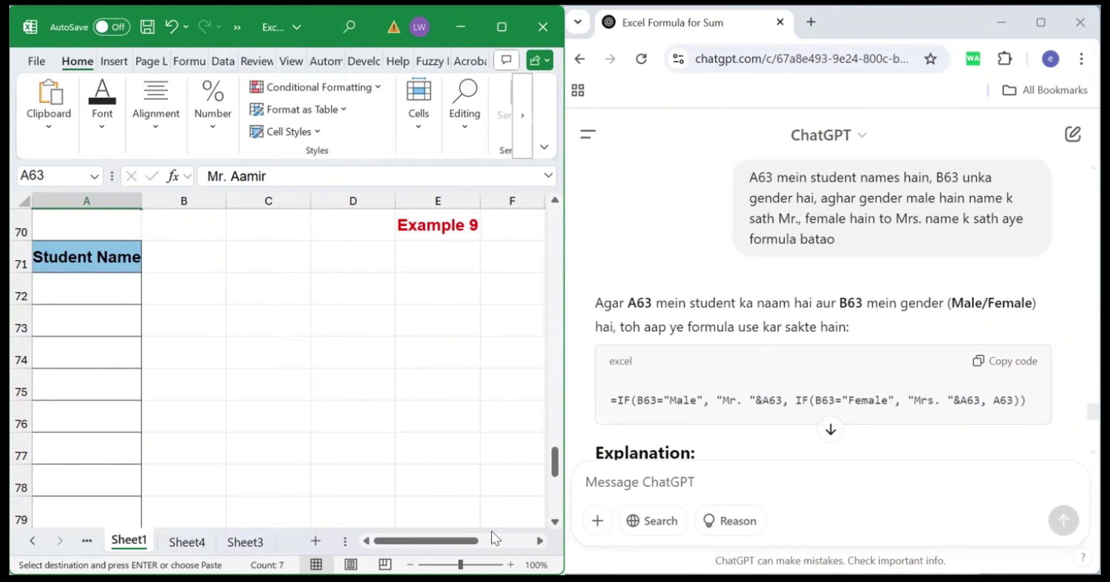
{"action": "left_click", "coordinate": [611, 485]}
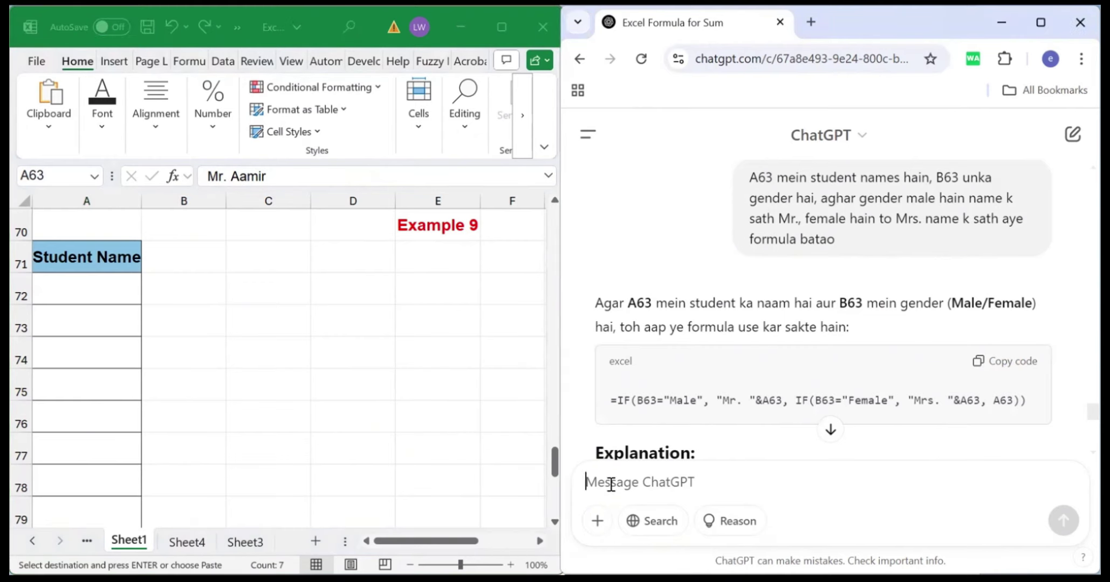
{"action": "key", "text": "ctrl+v"}
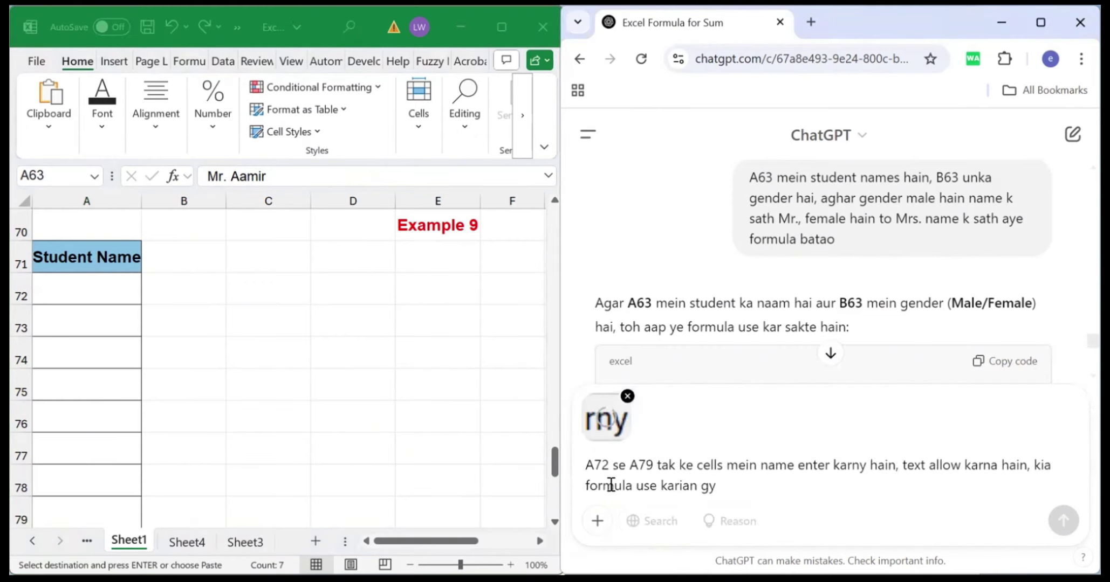
{"action": "left_click", "coordinate": [627, 397]}
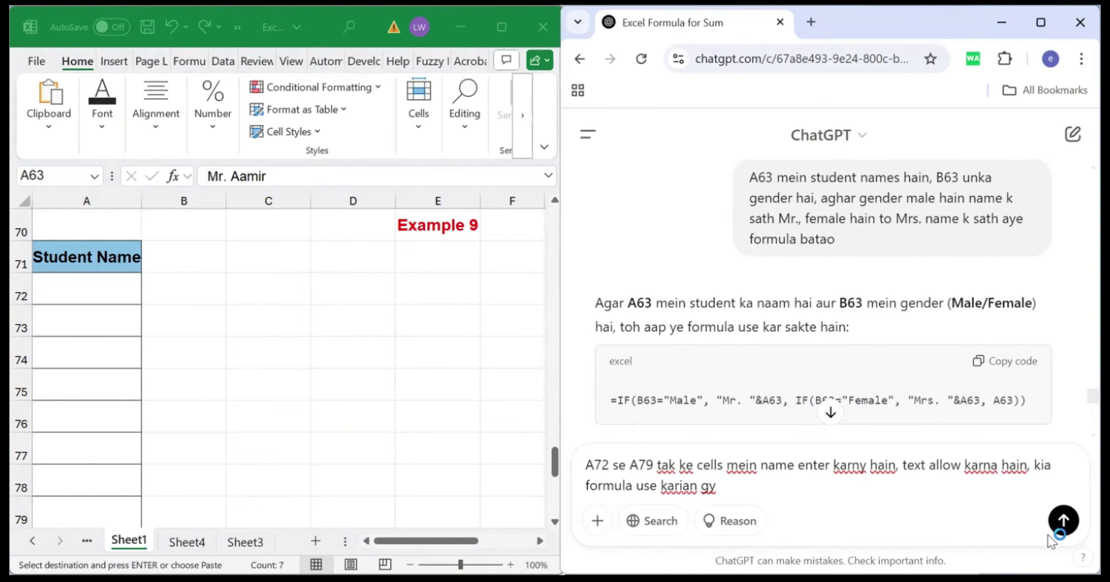
{"action": "left_click", "coordinate": [1063, 522]}
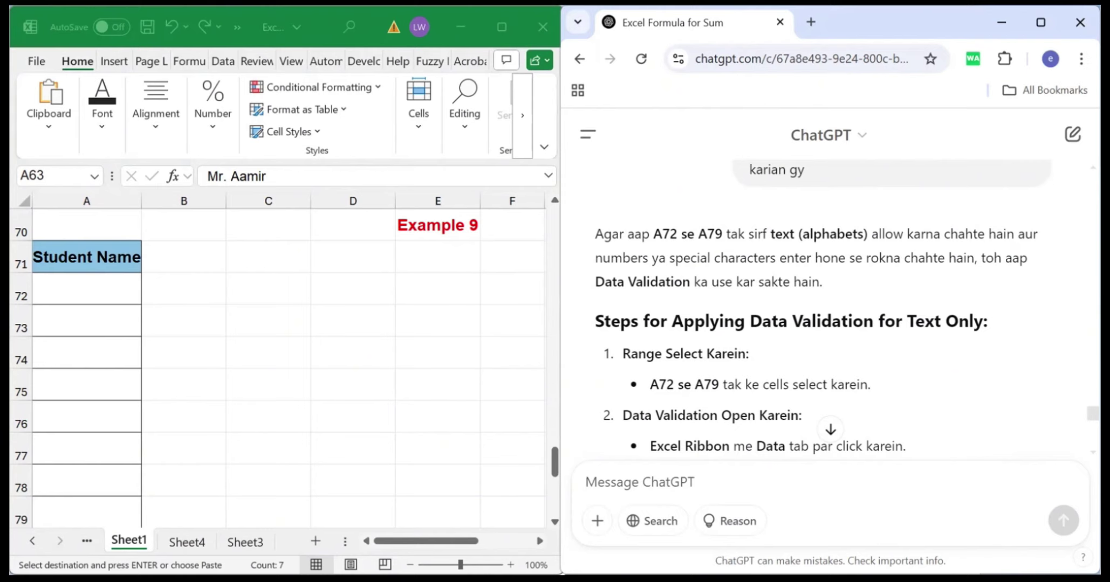
Copy the formula =ISTEXT(A72) from ChatGPT's answer and read through its data validation instructions.
{"action": "scroll", "coordinate": [831, 324], "scroll_direction": "down", "scroll_amount": 3}
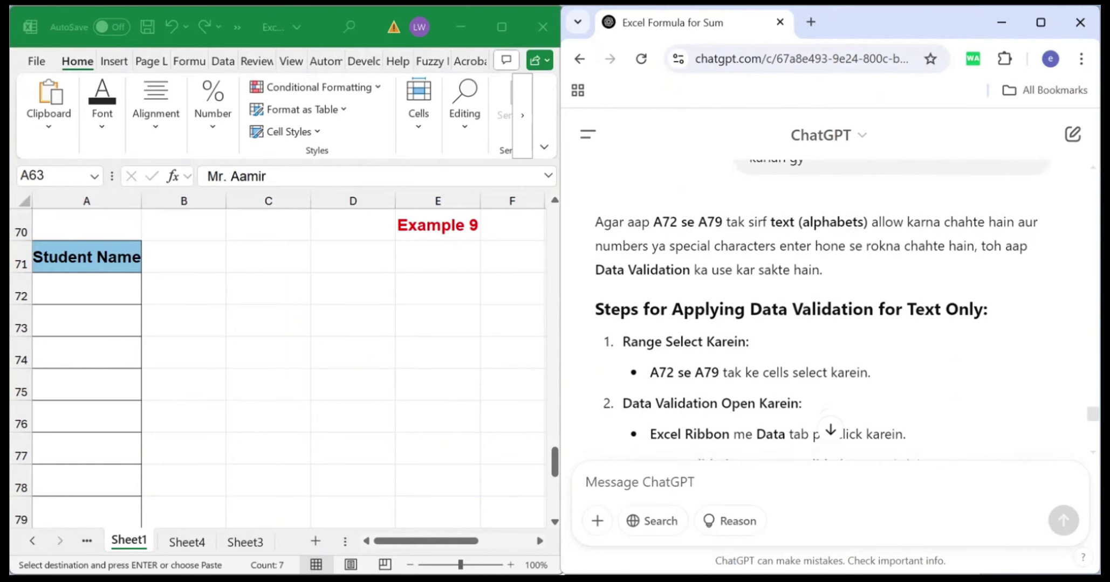
{"action": "scroll", "coordinate": [830, 323], "scroll_direction": "down", "scroll_amount": 1}
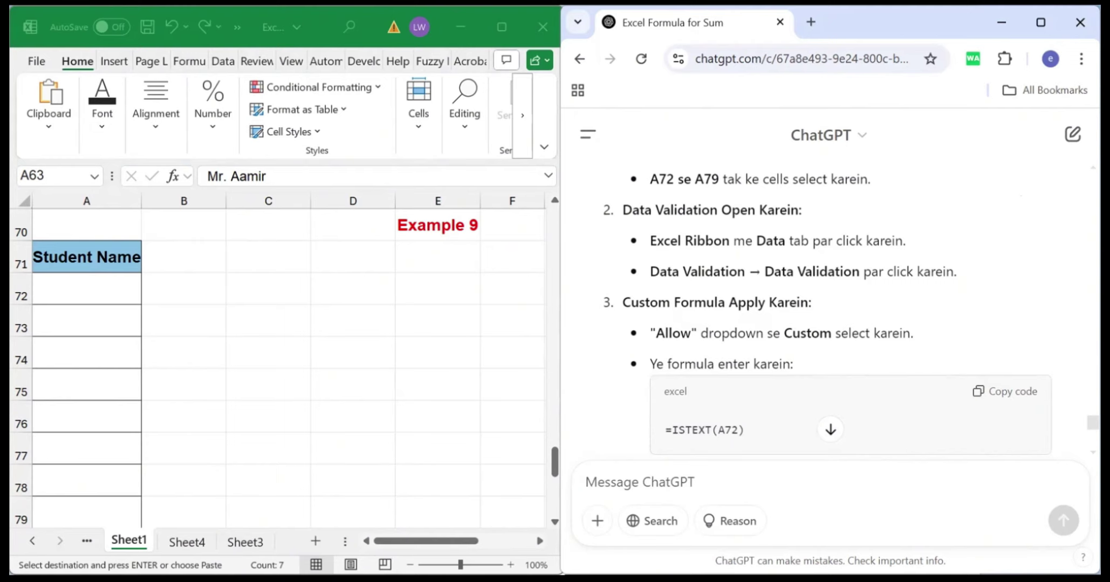
{"action": "left_click", "coordinate": [979, 392]}
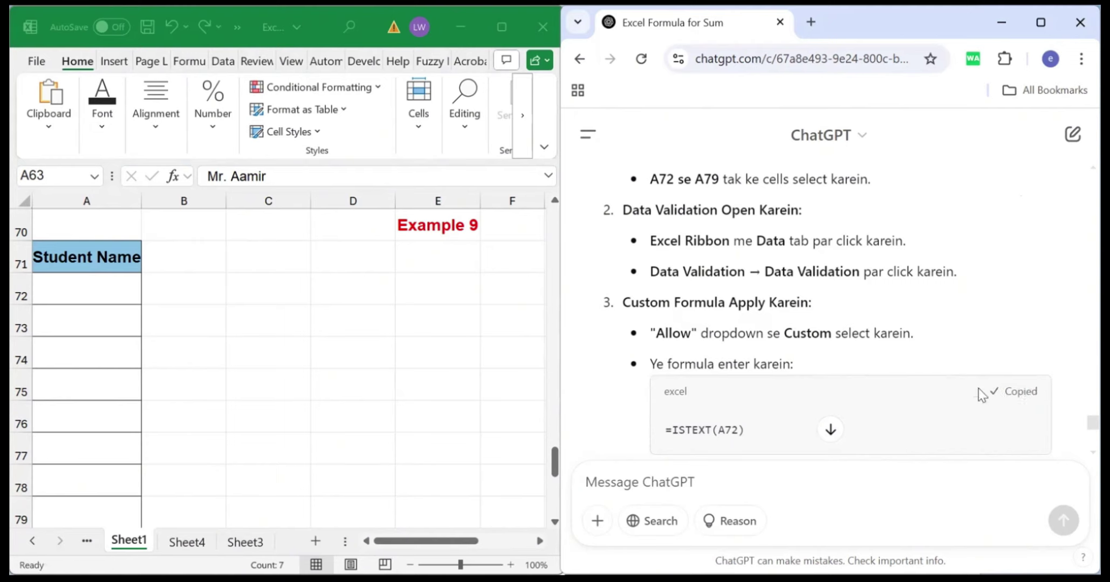
{"action": "scroll", "coordinate": [827, 310], "scroll_direction": "down", "scroll_amount": 6}
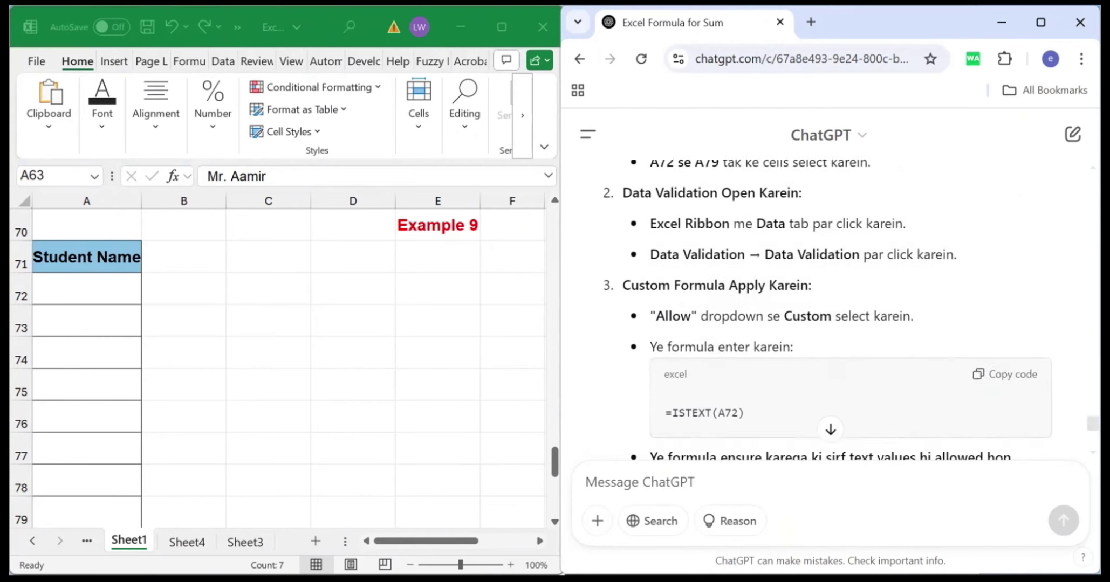
{"action": "scroll", "coordinate": [828, 310], "scroll_direction": "down", "scroll_amount": 1}
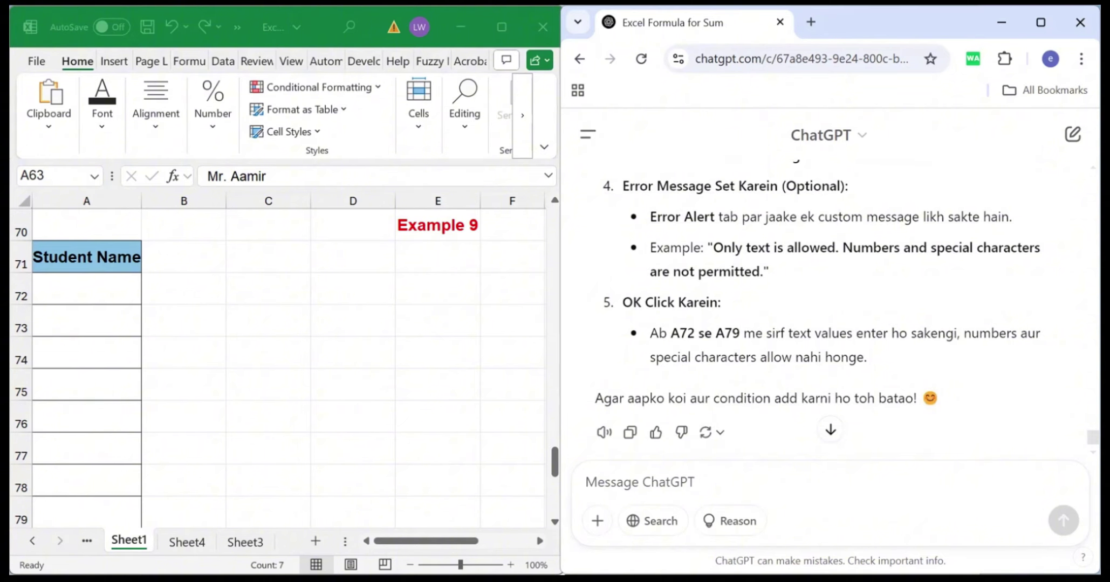
Apply custom data validation to A72:A79 in Excel using the copied formula =ISTEXT(A72).
{"action": "scroll", "coordinate": [1003, 471], "scroll_direction": "up", "scroll_amount": 7}
{"action": "left_click", "coordinate": [285, 391]}
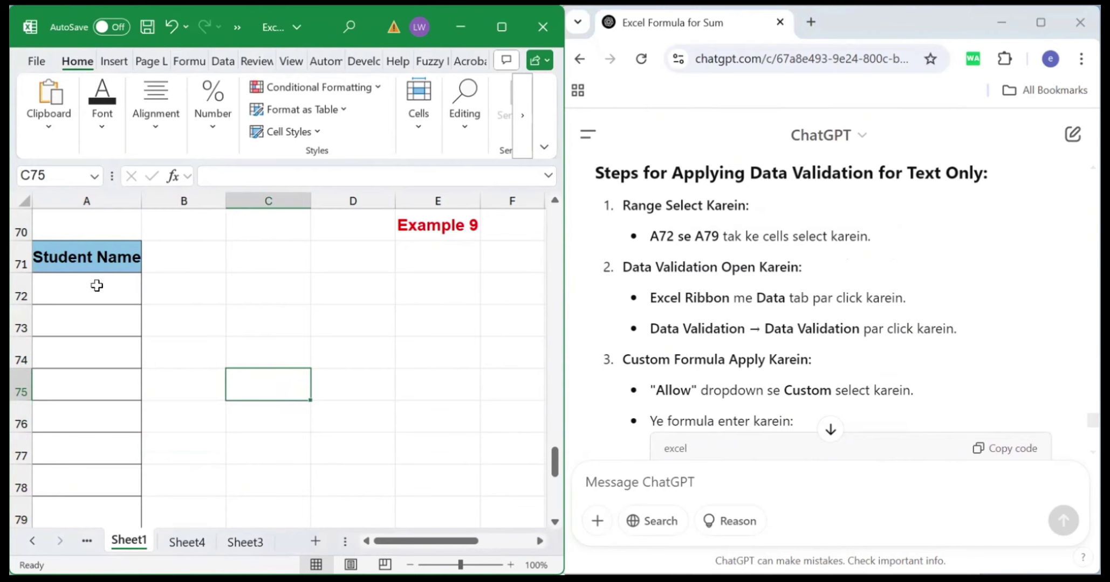
{"action": "left_click_drag", "start_coordinate": [96, 284], "coordinate": [94, 510]}
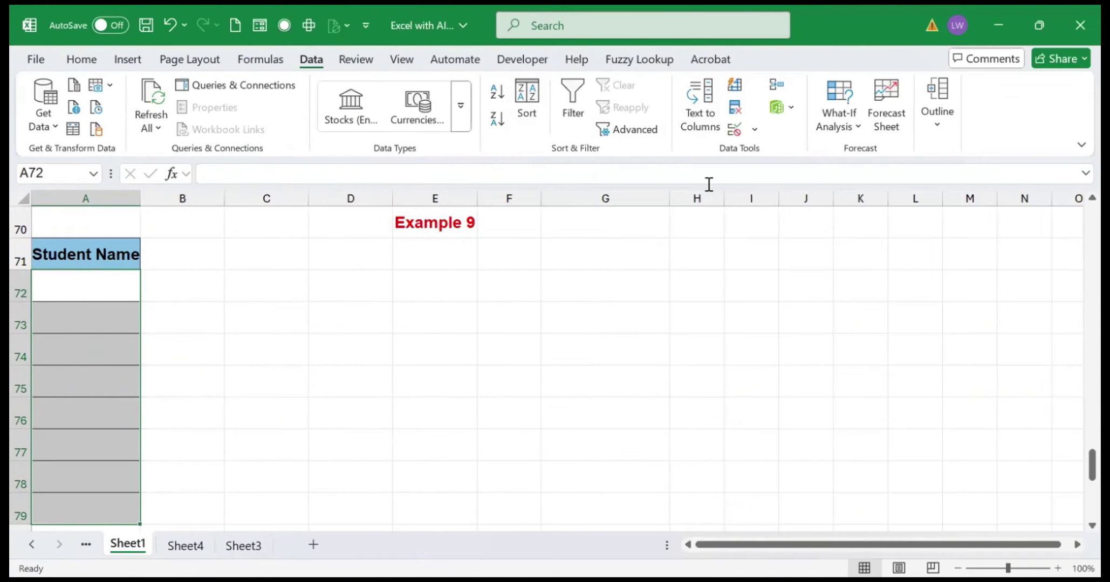
{"action": "left_click", "coordinate": [754, 130]}
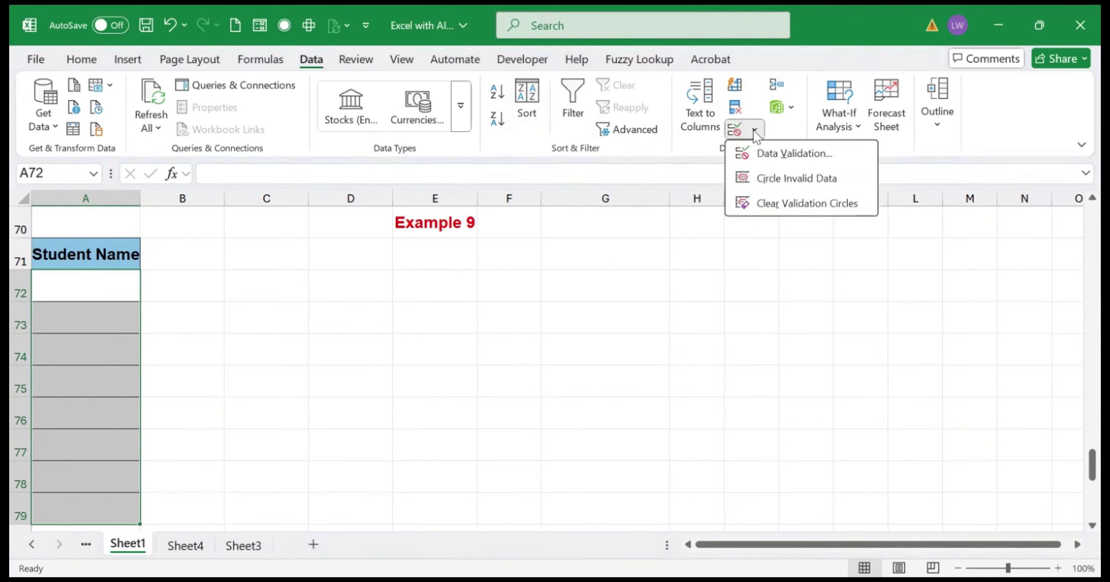
{"action": "left_click", "coordinate": [791, 155]}
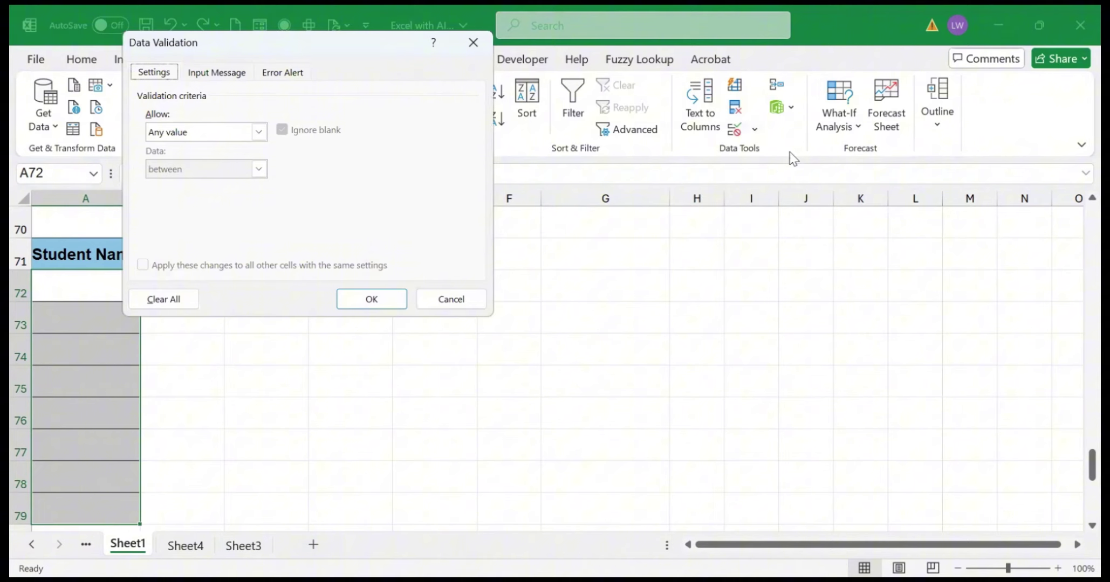
{"action": "left_click", "coordinate": [260, 132]}
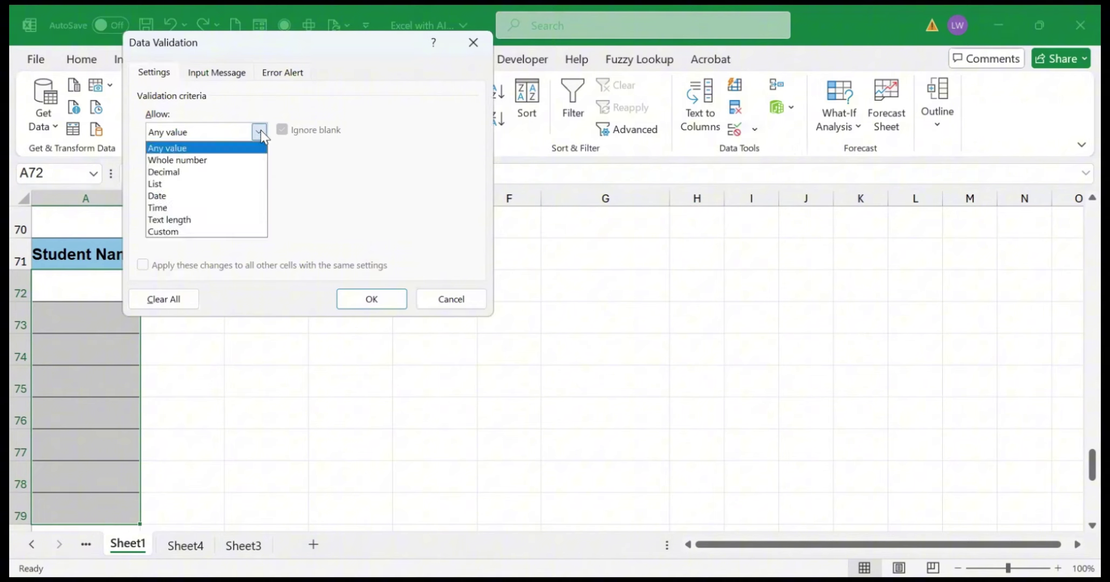
{"action": "left_click", "coordinate": [173, 232]}
{"action": "left_click", "coordinate": [170, 205]}
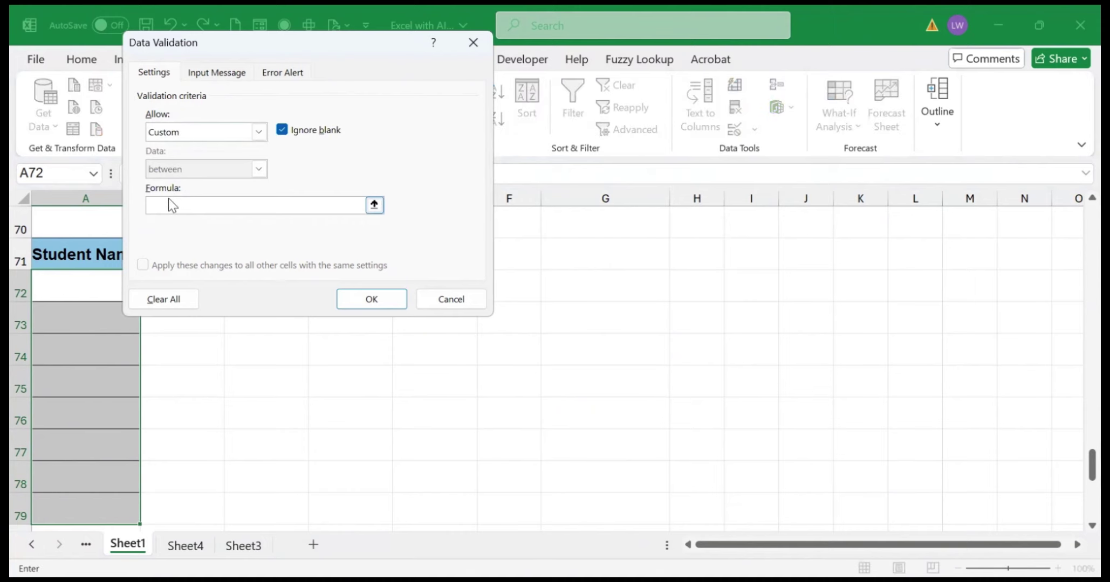
{"action": "key", "text": "ctrl+v"}
{"action": "left_click", "coordinate": [361, 301]}
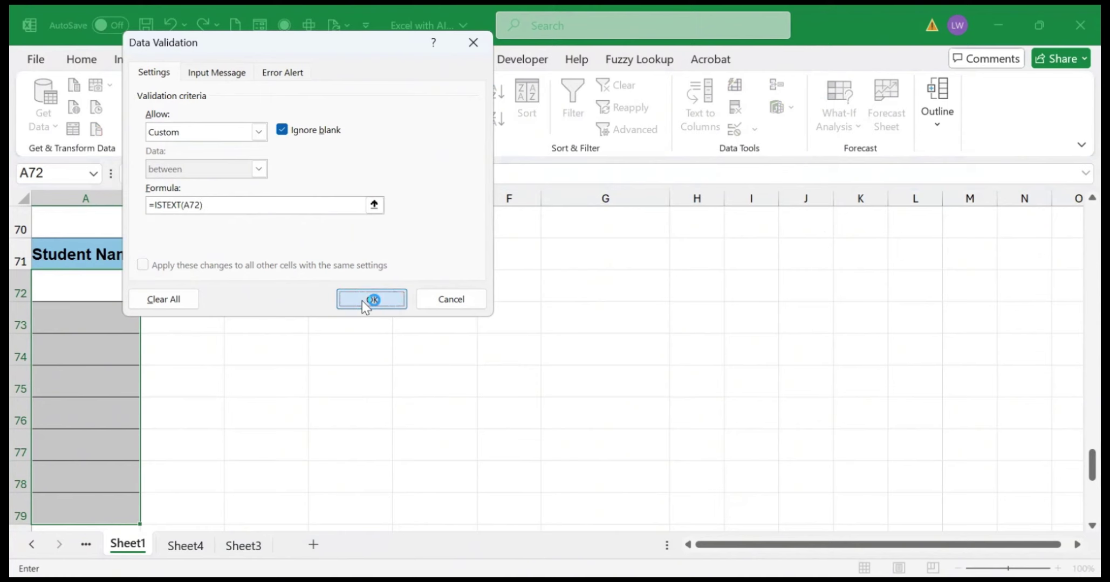
Test the text-only validation by trying to enter the number 525 in A72, and dismiss the entry.
{"action": "left_click", "coordinate": [89, 290]}
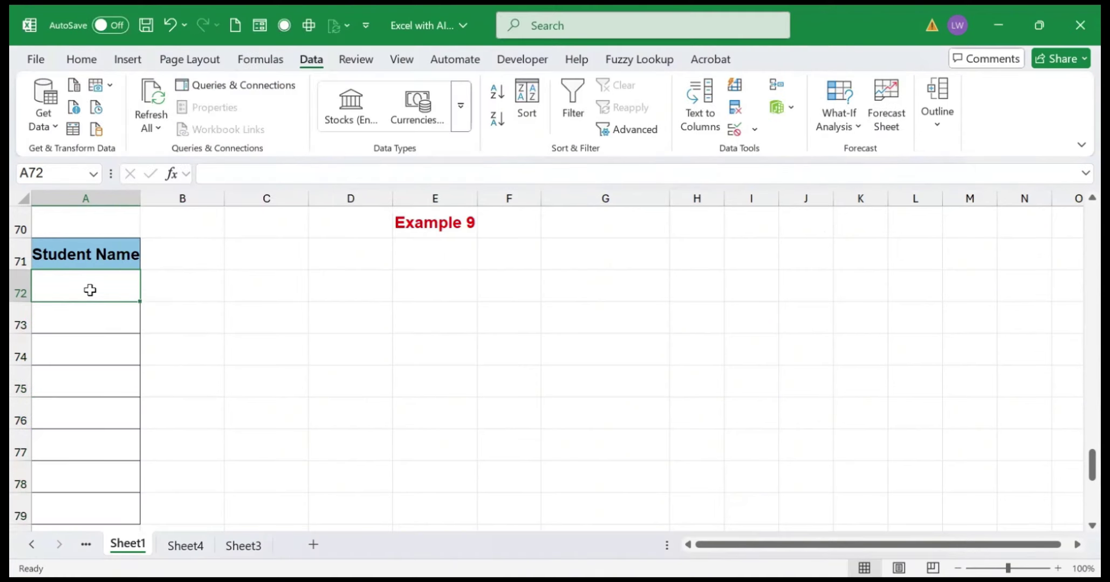
{"action": "type", "text": "525"}
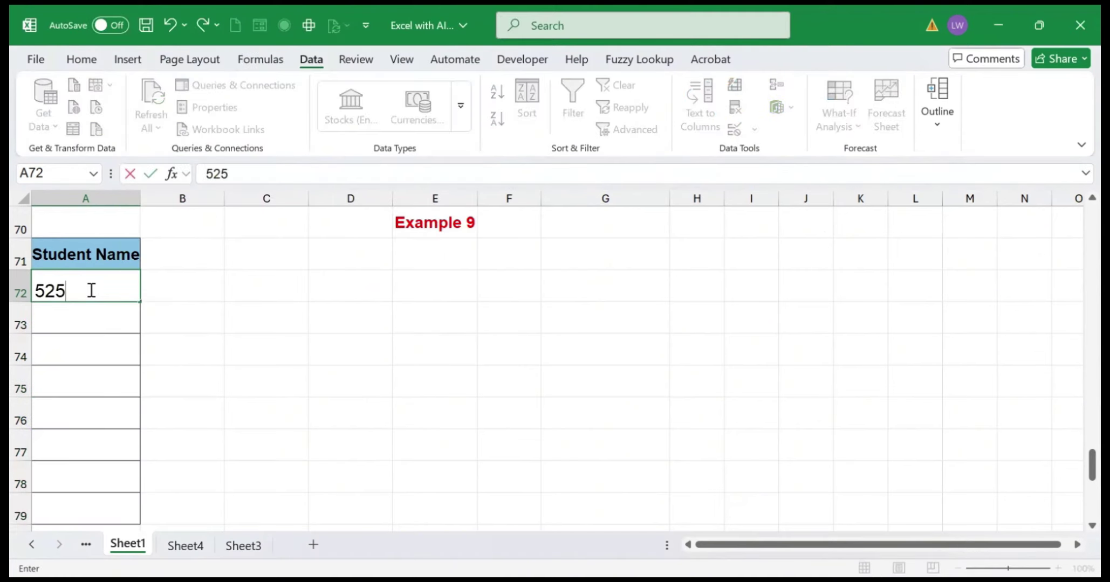
{"action": "key", "text": "Return"}
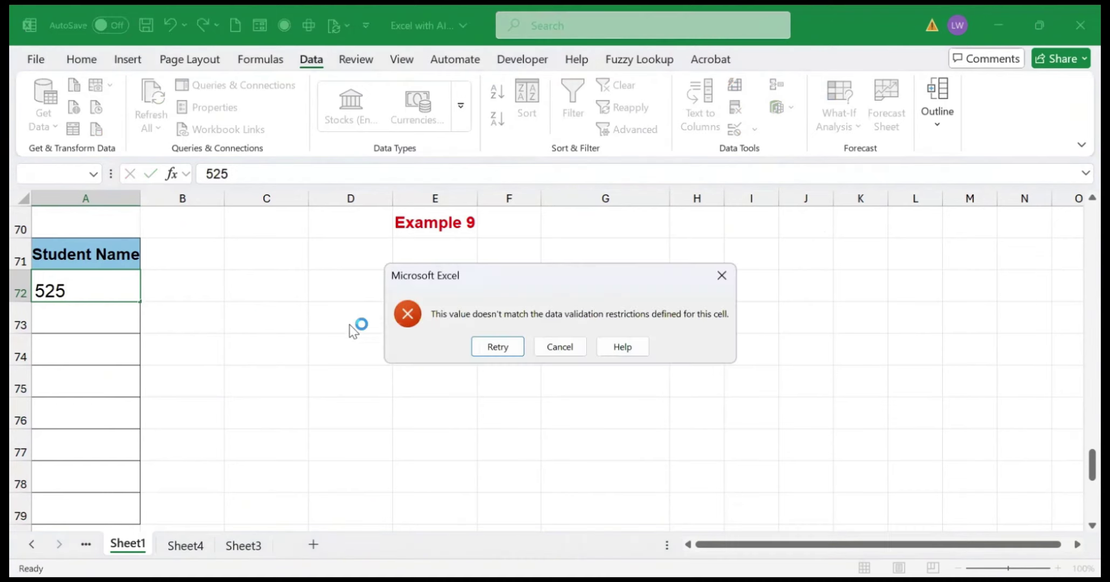
{"action": "left_click", "coordinate": [720, 276]}
Enter a student's first name in lowercase in A72 and try to enter the number 85 in A75.
{"action": "type", "text": "al"}
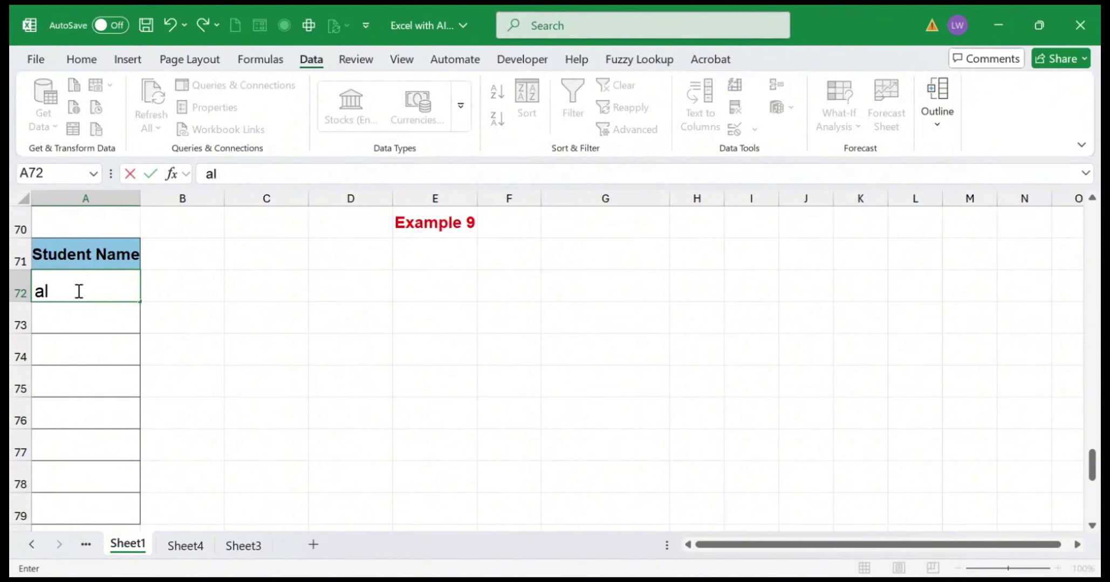
{"action": "type", "text": "i"}
{"action": "key", "text": "Return"}
{"action": "key", "text": "Return"}
{"action": "key", "text": "Return"}
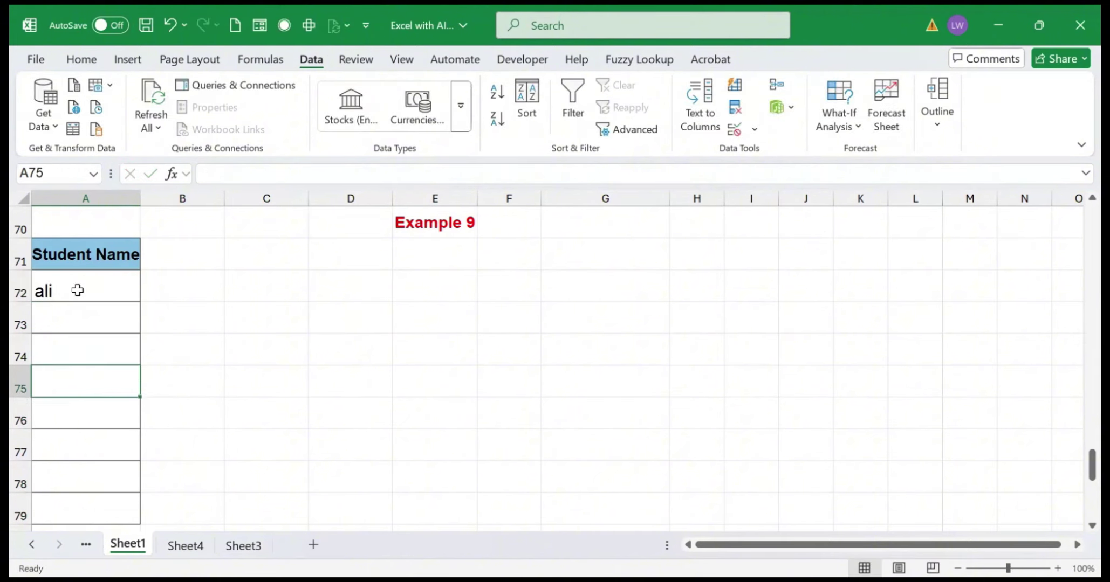
{"action": "type", "text": "85"}
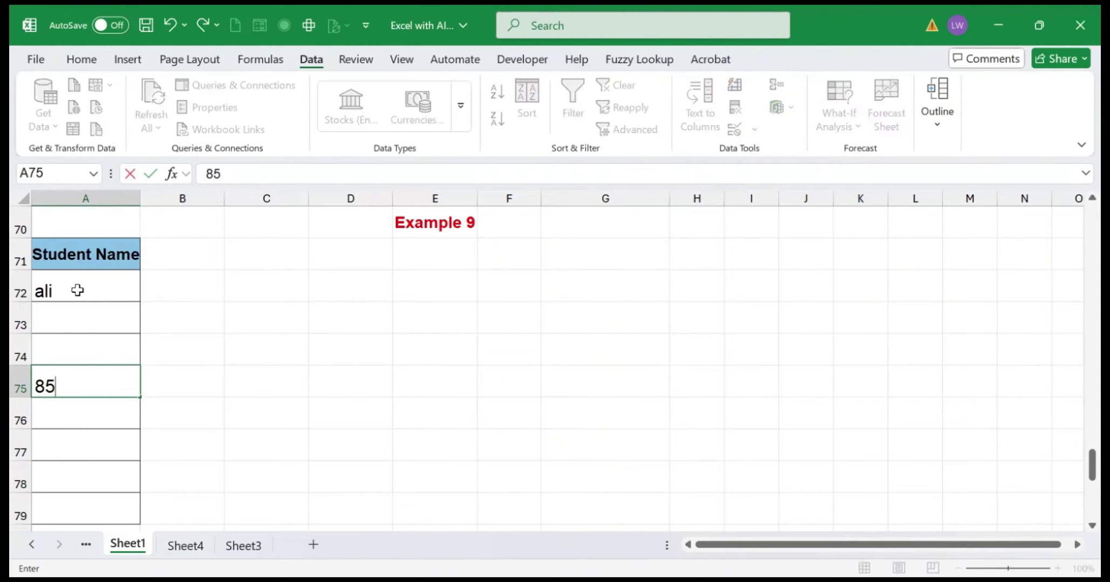
{"action": "key", "text": "Return"}
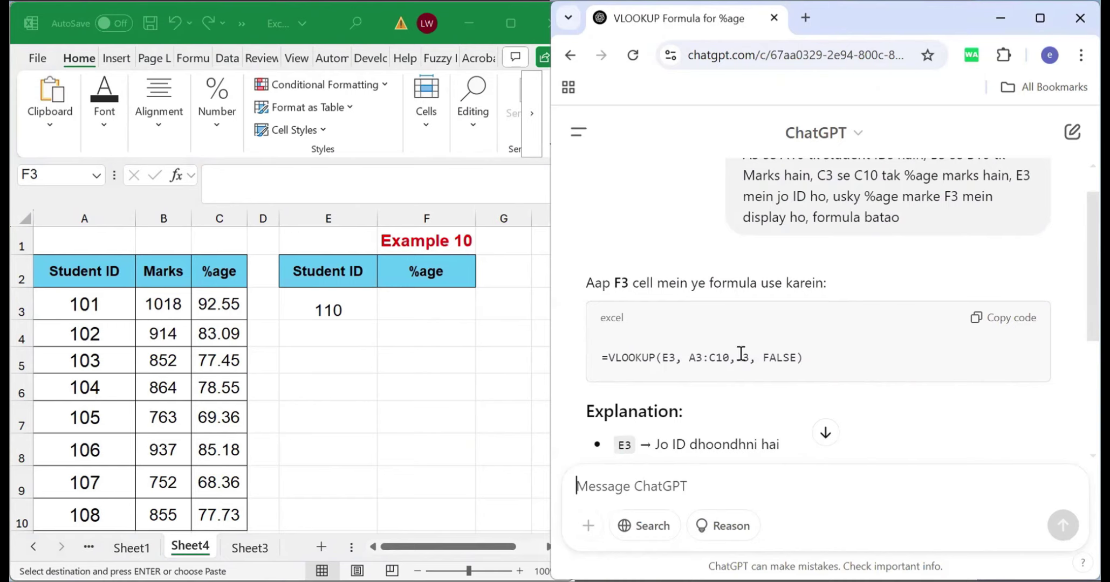
Copy the formula =VLOOKUP(E3, A3:C10, 3, FALSE) from ChatGPT's answer and paste it into F3 on Sheet4 in Excel.
{"action": "left_click", "coordinate": [977, 323]}
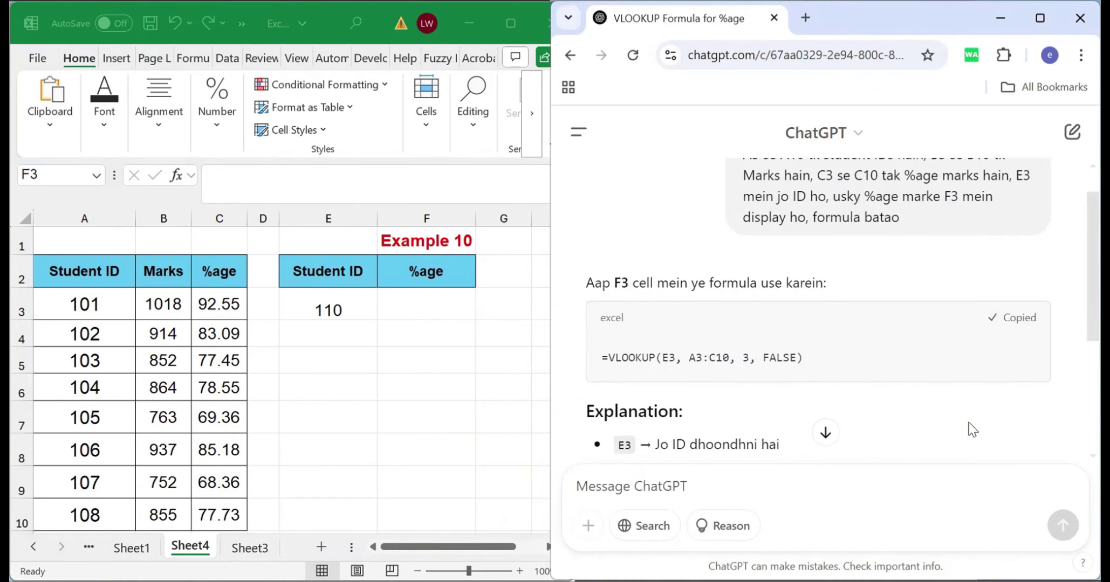
{"action": "scroll", "coordinate": [970, 430], "scroll_direction": "down", "scroll_amount": 2}
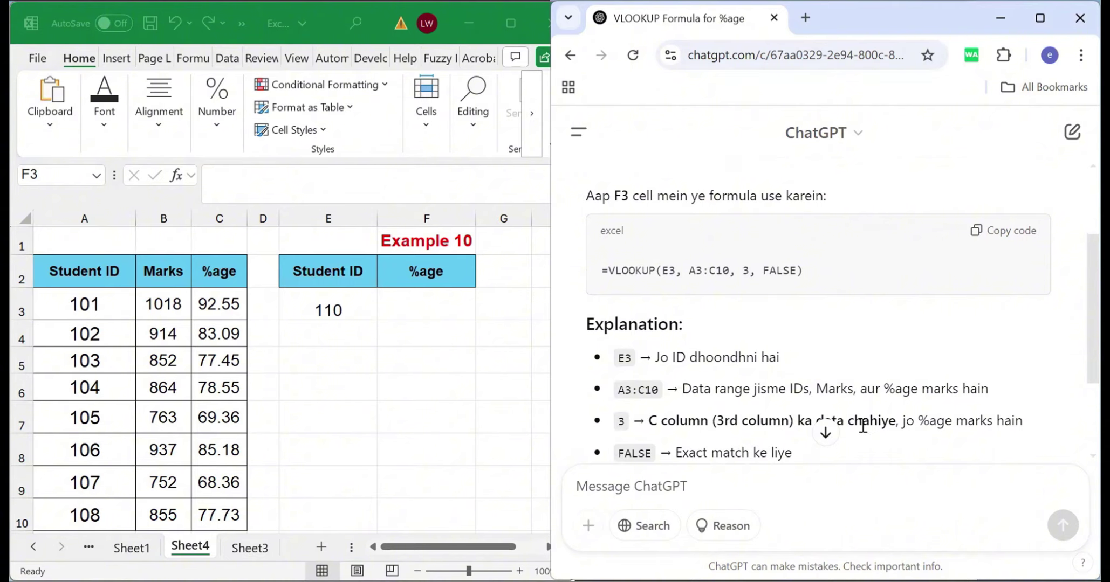
{"action": "scroll", "coordinate": [863, 426], "scroll_direction": "down", "scroll_amount": 2}
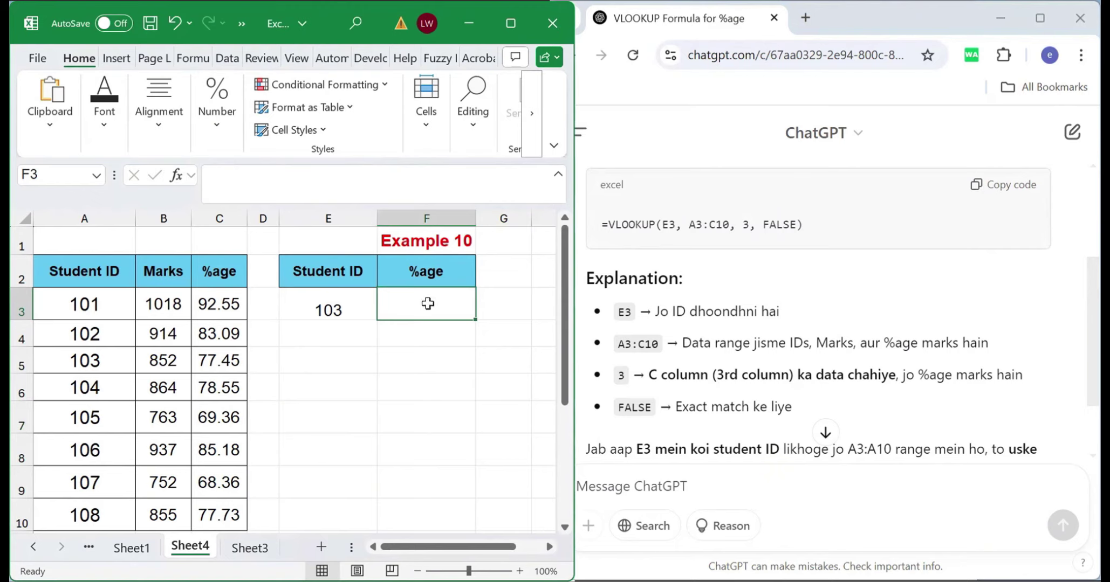
{"action": "key", "text": "ctrl+v"}
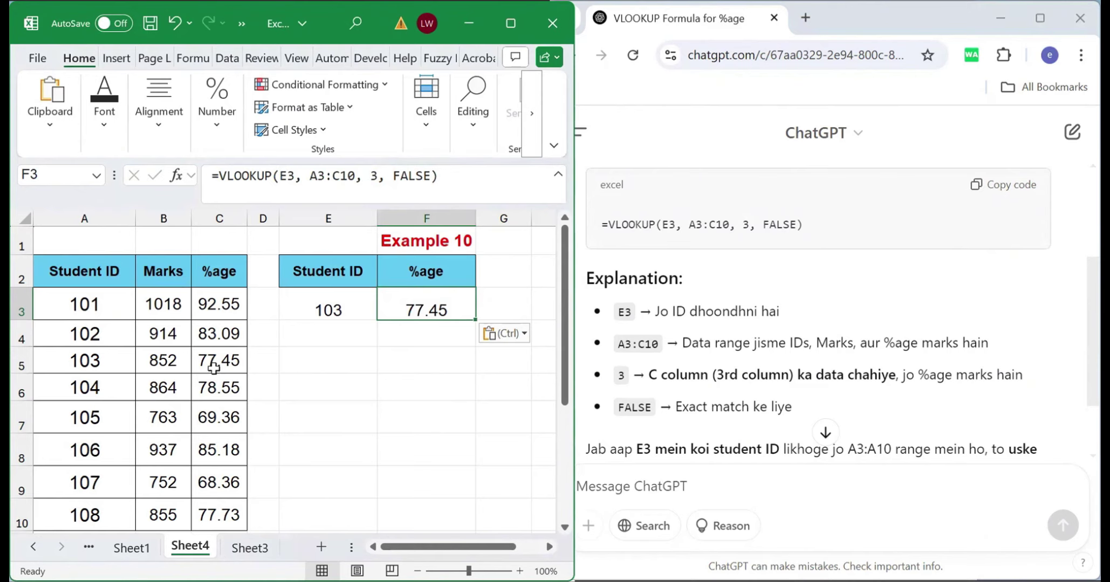
Test the lookup by setting E3 to 108 and compare the result with the %age in C10.
{"action": "left_click", "coordinate": [330, 305]}
{"action": "type", "text": "108"}
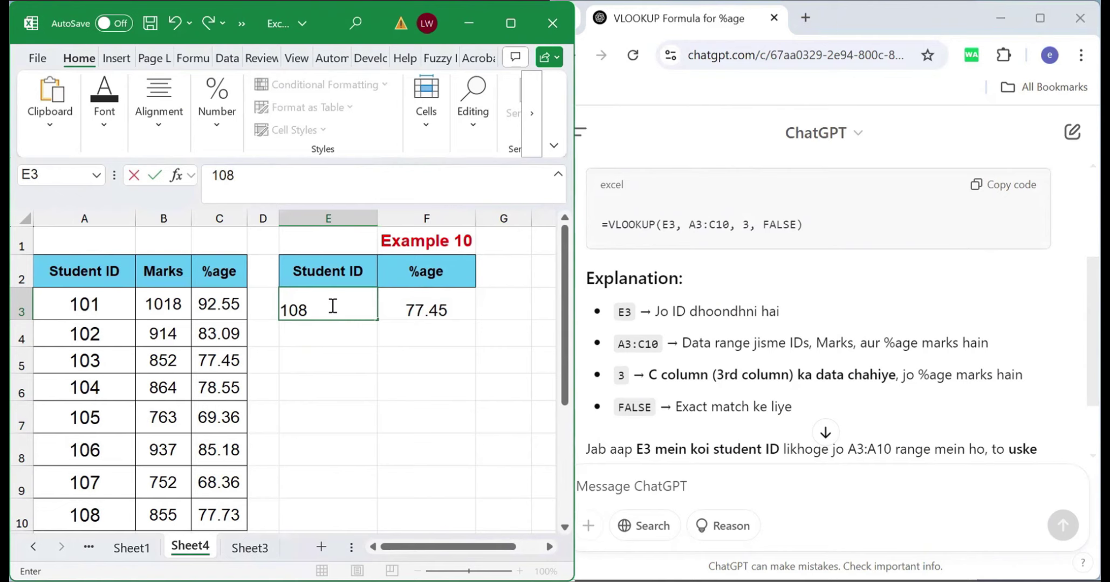
{"action": "key", "text": "Return"}
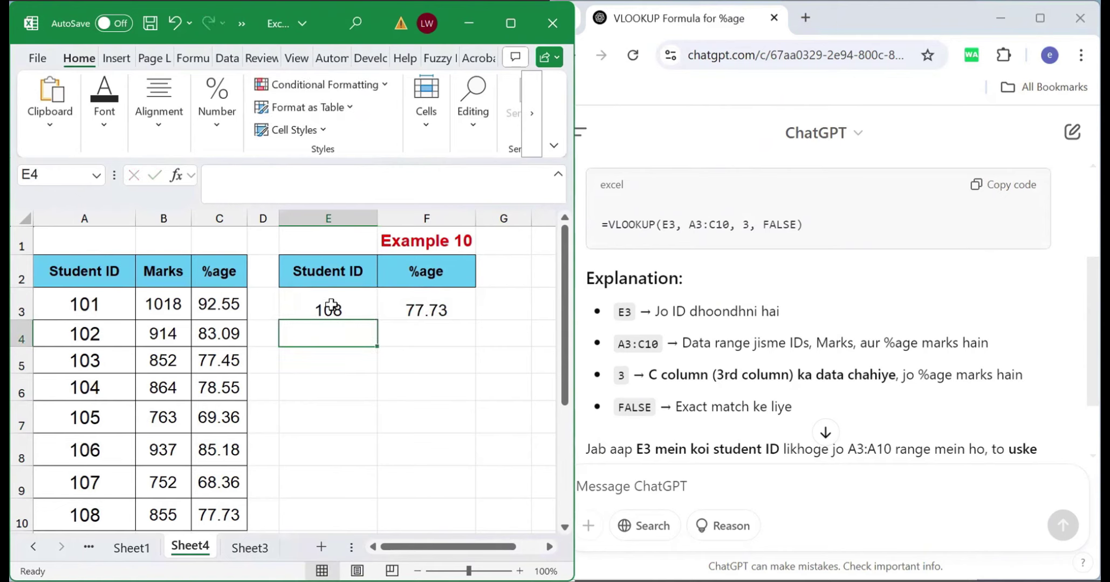
{"action": "left_click", "coordinate": [218, 519]}
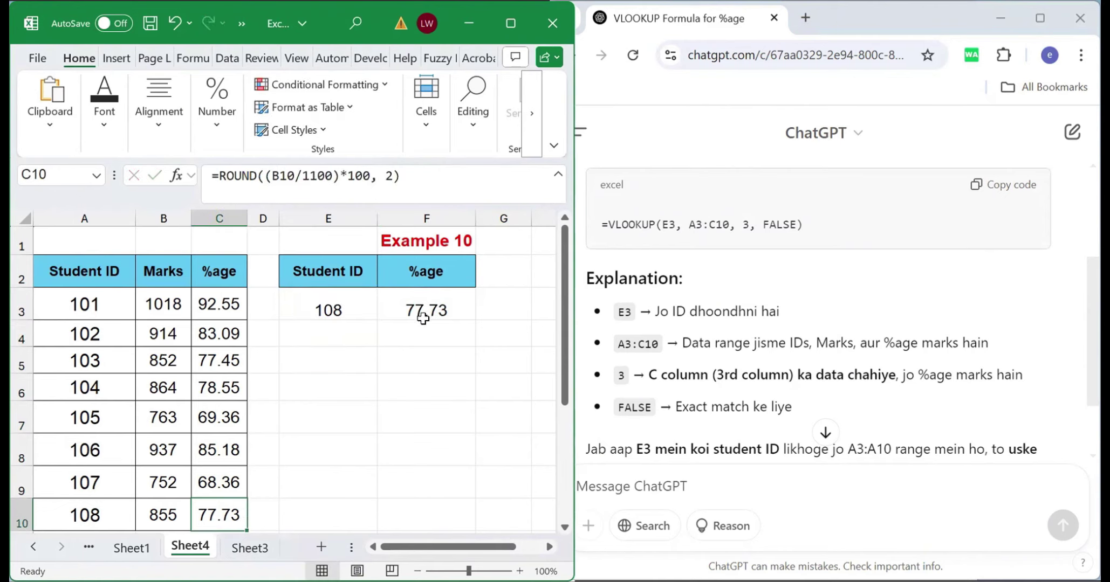
Set the lookup value in E3 to 110, an ID missing from the student table.
{"action": "left_click", "coordinate": [318, 309]}
{"action": "type", "text": "11"}
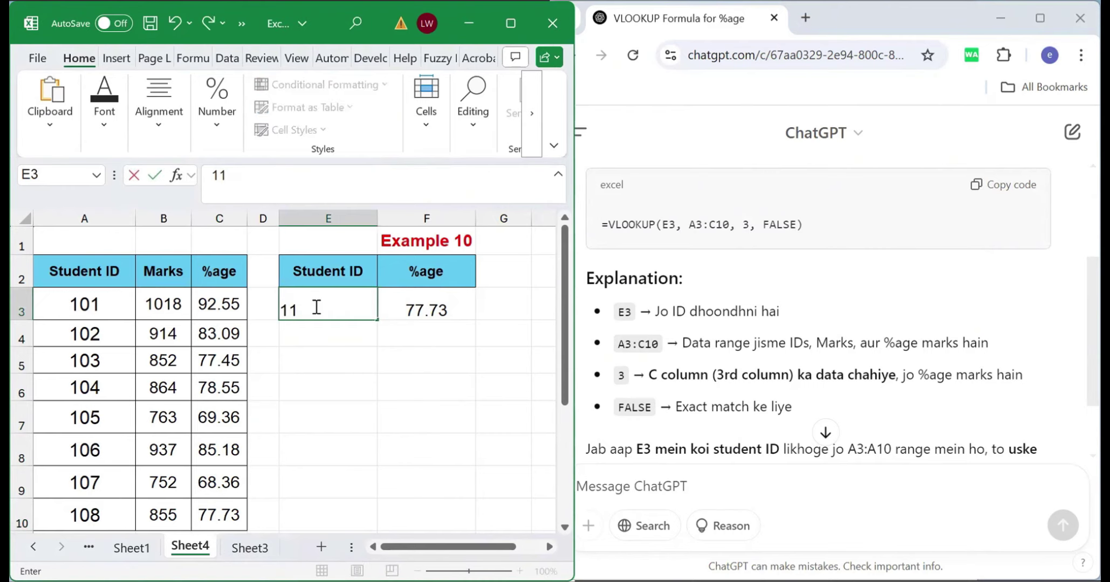
{"action": "type", "text": "0"}
{"action": "key", "text": "Return"}
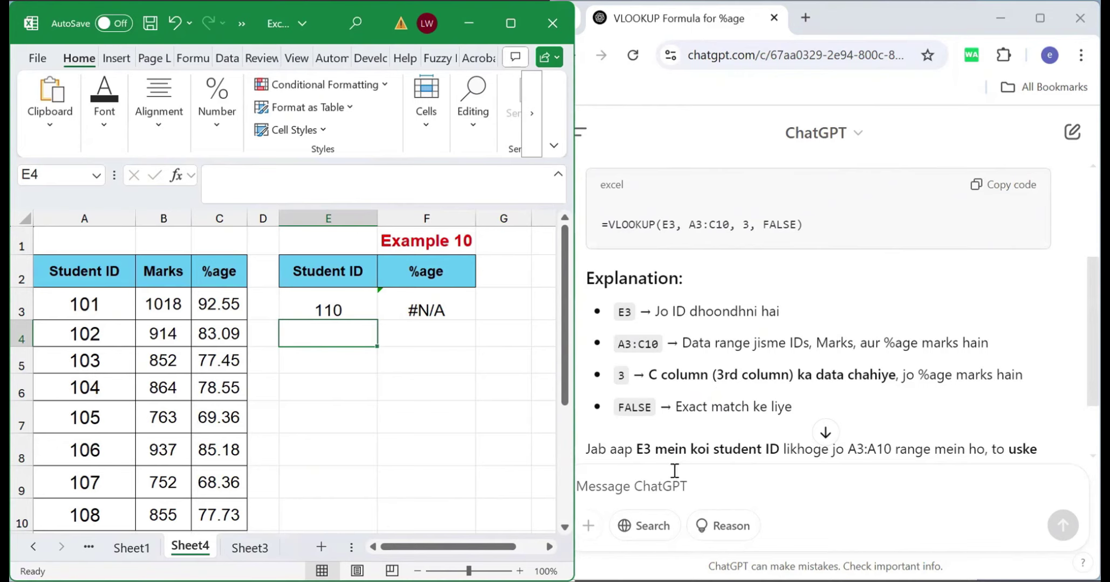
Ask ChatGPT for a formula that handles the case where the ID is not found.
{"action": "left_click", "coordinate": [663, 485]}
{"action": "type", "text": "if ID not found then formula bato"}
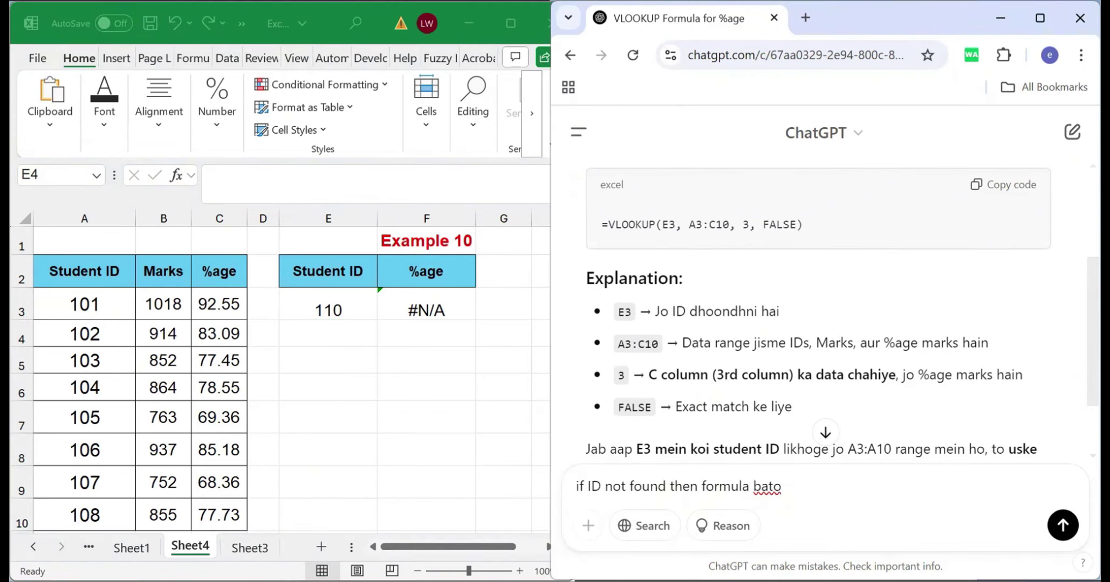
{"action": "left_click", "coordinate": [1060, 528]}
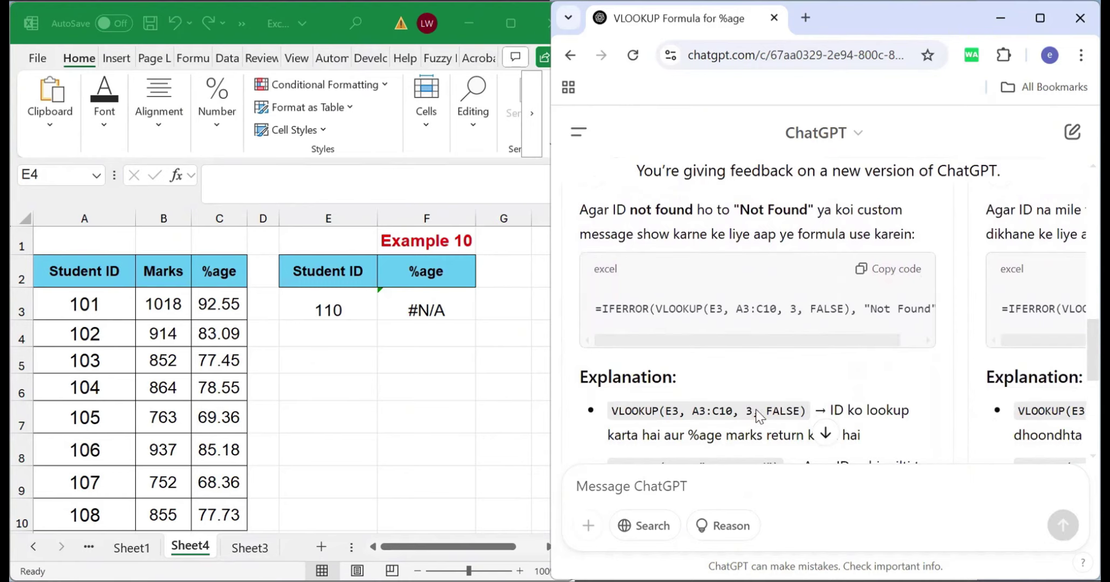
Copy =IFERROR(VLOOKUP(E3, A3:C10, 3, FALSE), "Not Found") from ChatGPT's Response 1 and paste it over the formula in F3 in Excel.
{"action": "scroll", "coordinate": [755, 410], "scroll_direction": "down", "scroll_amount": 3}
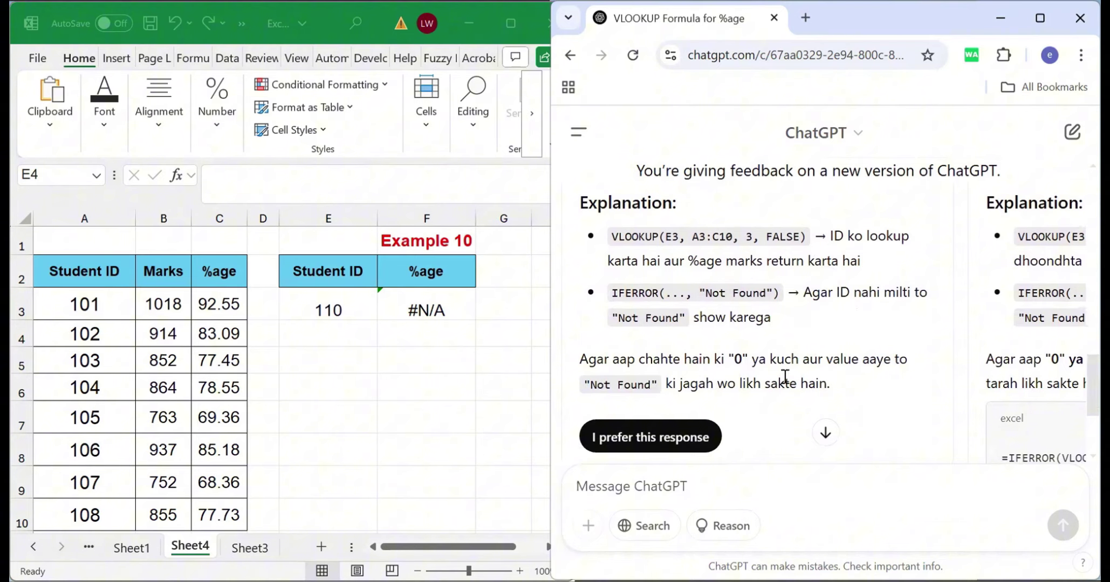
{"action": "scroll", "coordinate": [791, 376], "scroll_direction": "up", "scroll_amount": 1}
{"action": "scroll", "coordinate": [792, 376], "scroll_direction": "up", "scroll_amount": 4}
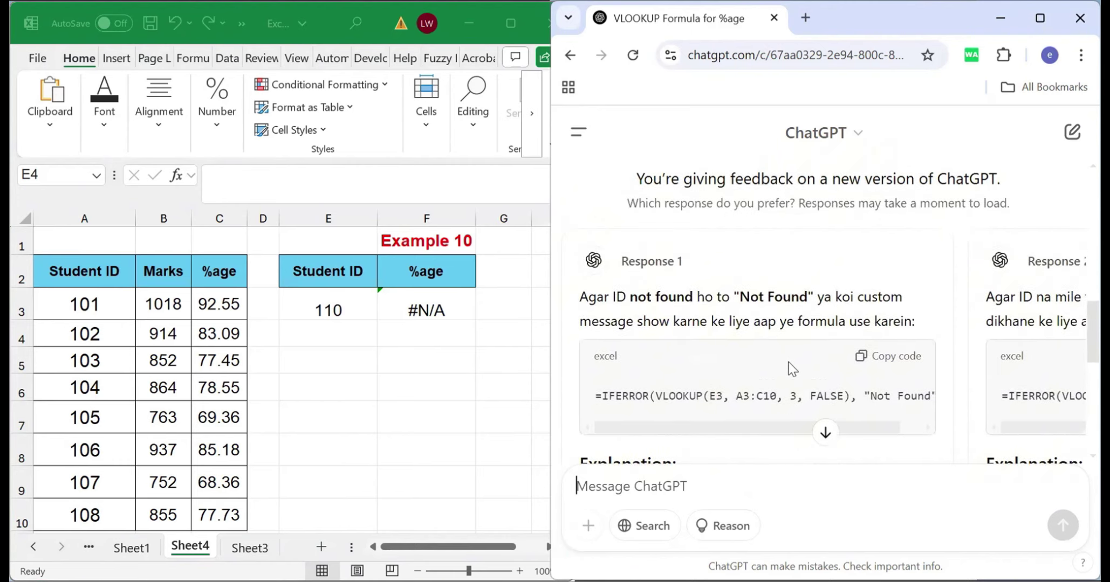
{"action": "left_click", "coordinate": [892, 358]}
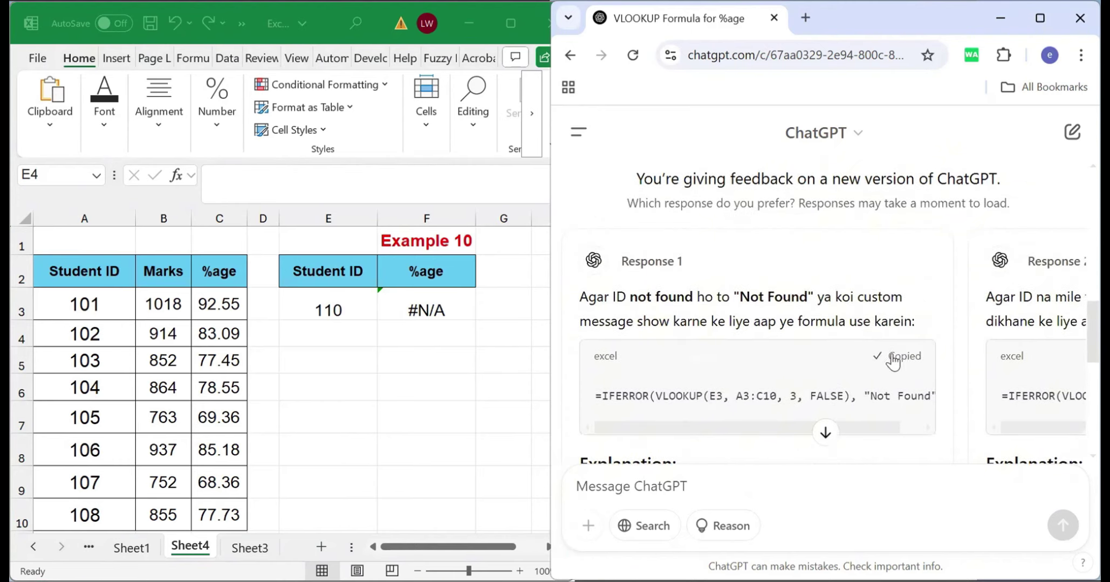
{"action": "left_click", "coordinate": [435, 310]}
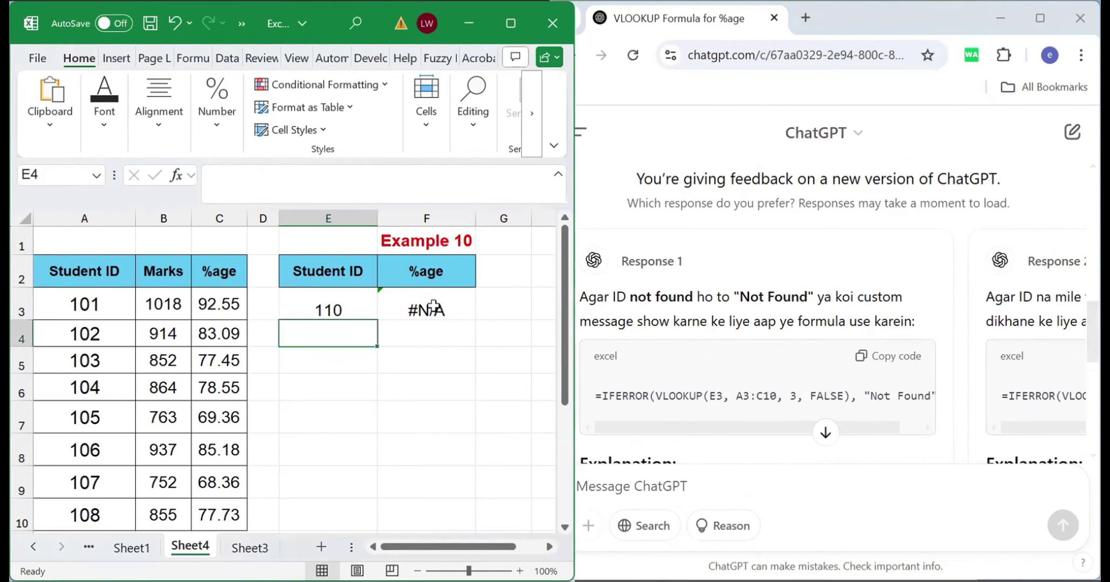
{"action": "key", "text": "ctrl+v"}
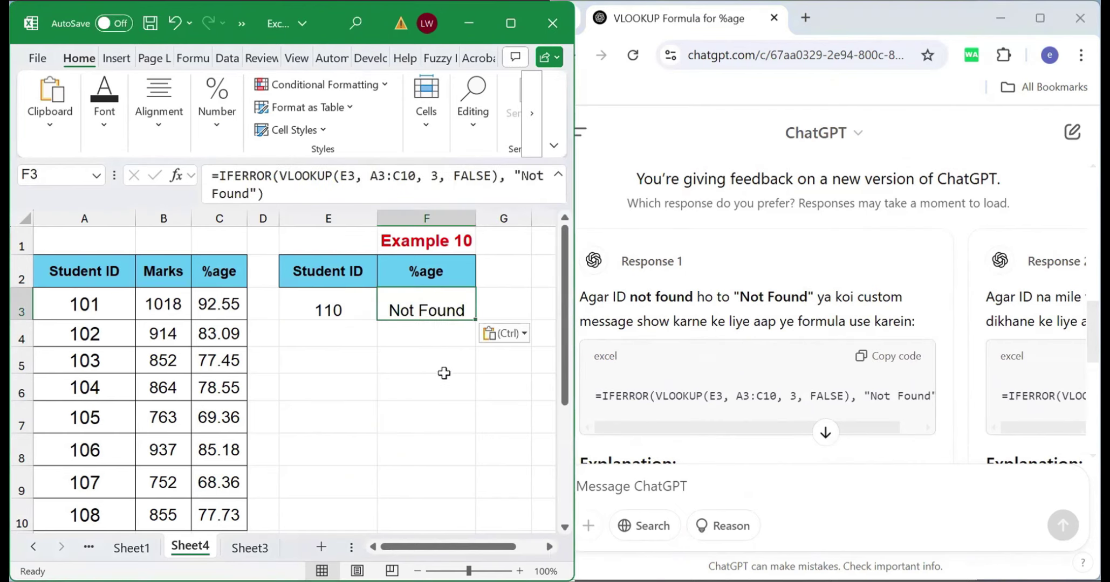
Test the IFERROR lookup with existing student IDs by setting E3 to 105 and to 107, comparing F3 with the %age column.
{"action": "left_click", "coordinate": [330, 298]}
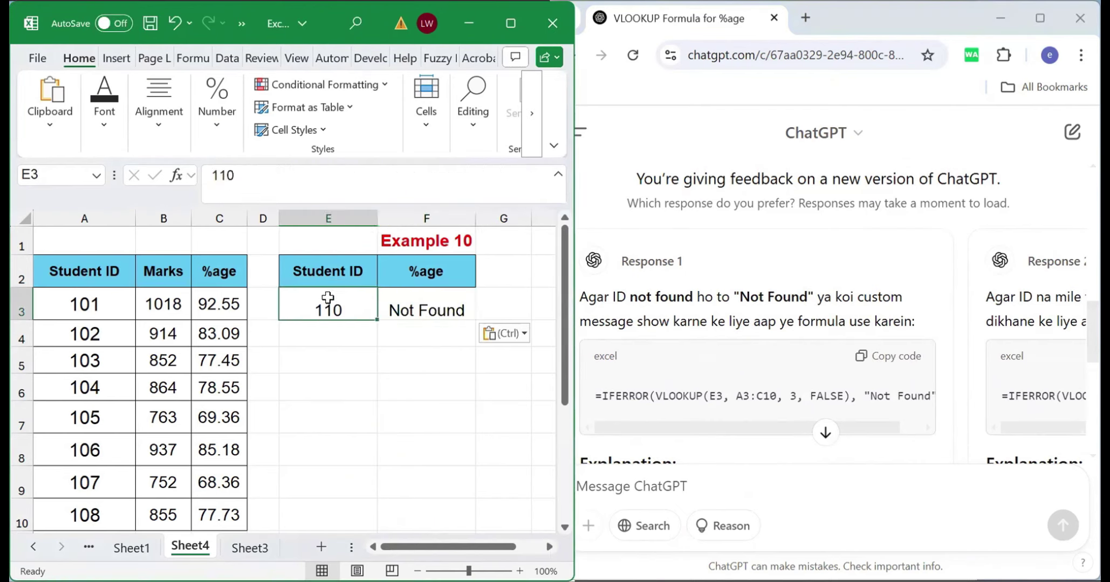
{"action": "type", "text": "105"}
{"action": "key", "text": "Return"}
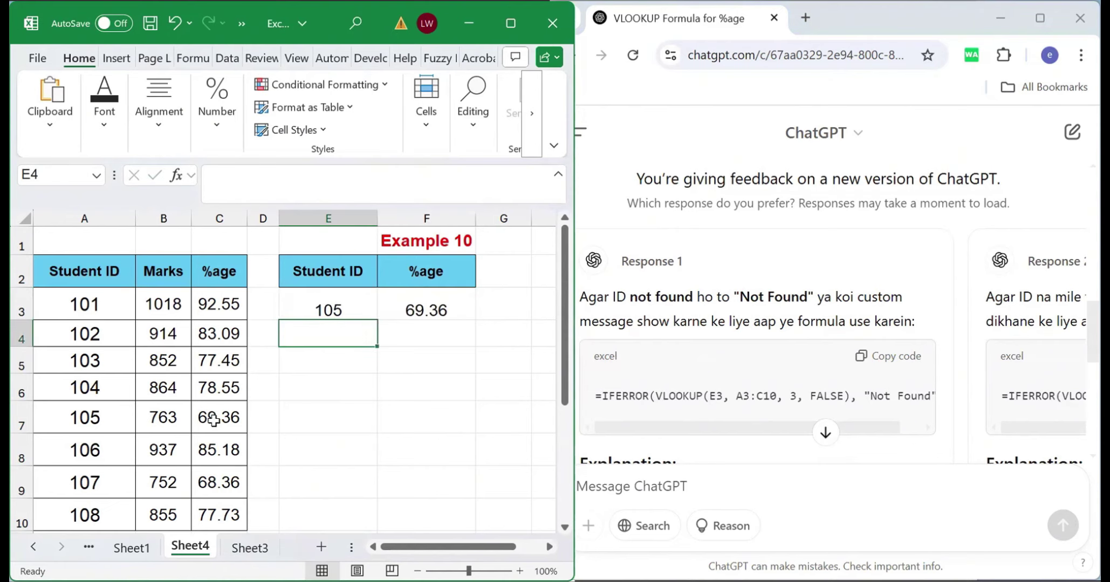
{"action": "left_click", "coordinate": [336, 311]}
{"action": "type", "text": "107"}
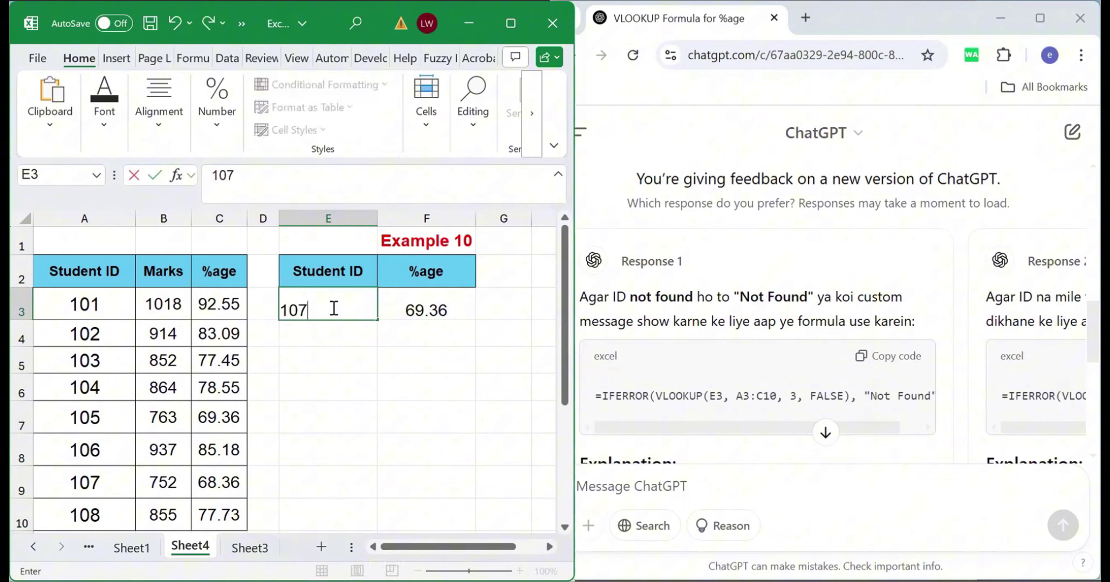
{"action": "key", "text": "Return"}
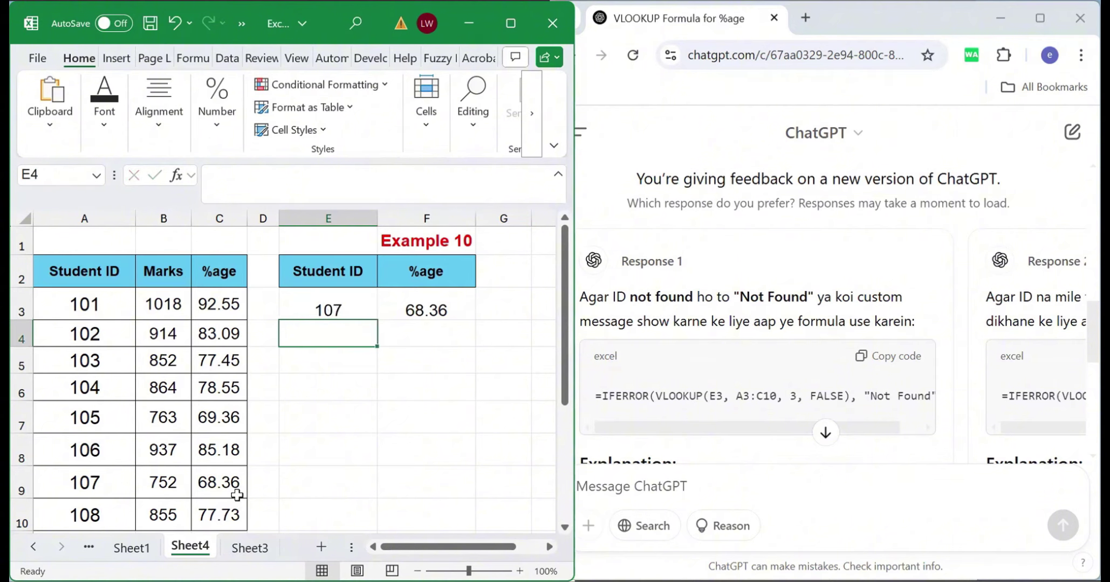
Test the not-found case by entering in E3 a student ID that is missing from the student table.
{"action": "left_click", "coordinate": [338, 308]}
{"action": "type", "text": "11"}
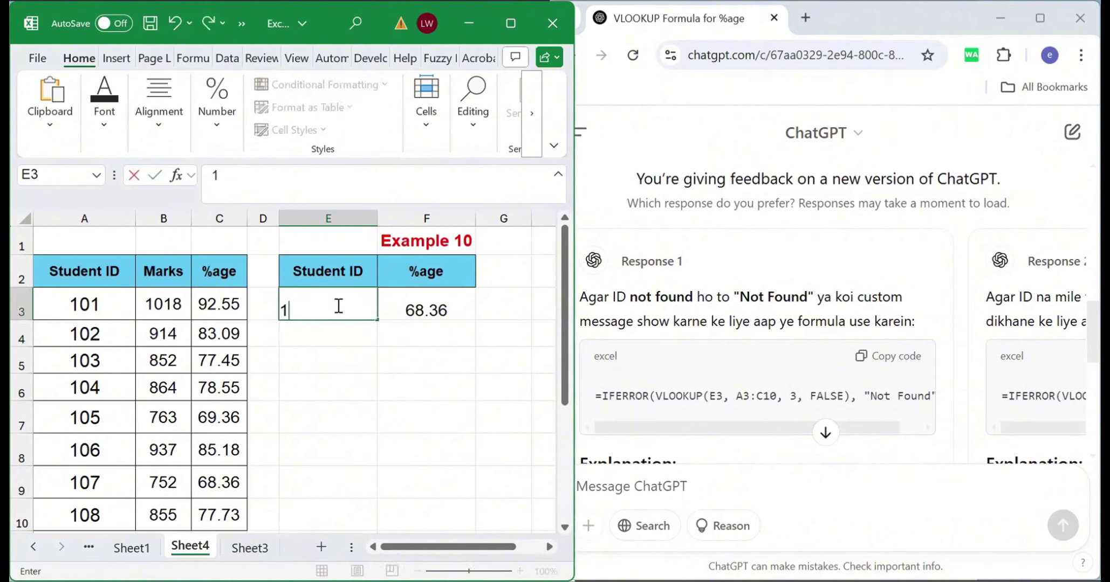
{"action": "type", "text": "1"}
{"action": "key", "text": "Return"}
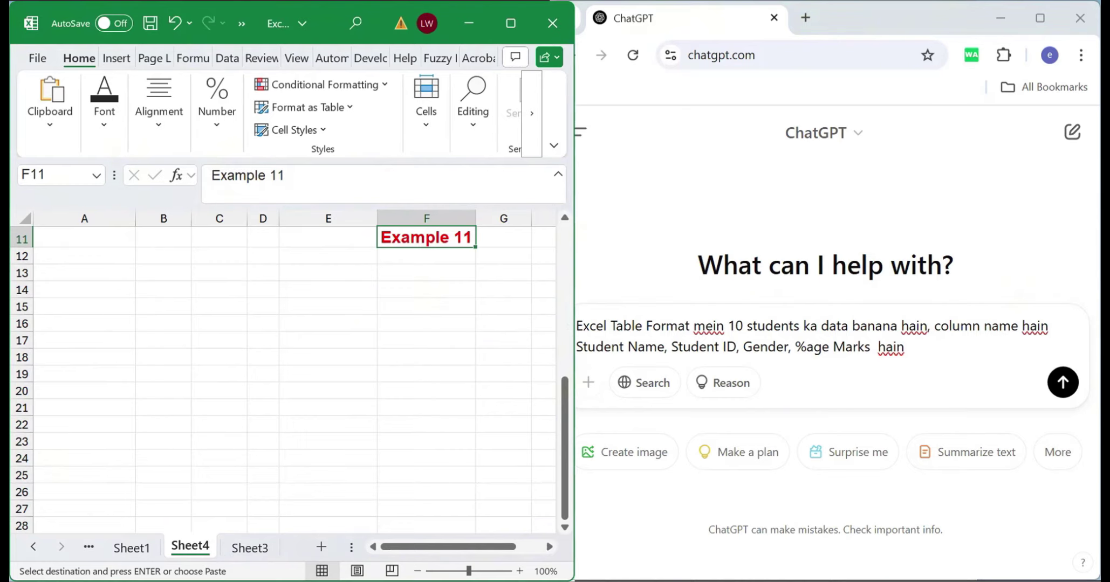
Ask ChatGPT for a 10-student table with Student Name, Student ID, Gender and %age Marks, and for a "Student Name with Tital" column prefixing Mr./Mrs. by gender.
{"action": "left_click", "coordinate": [1062, 384]}
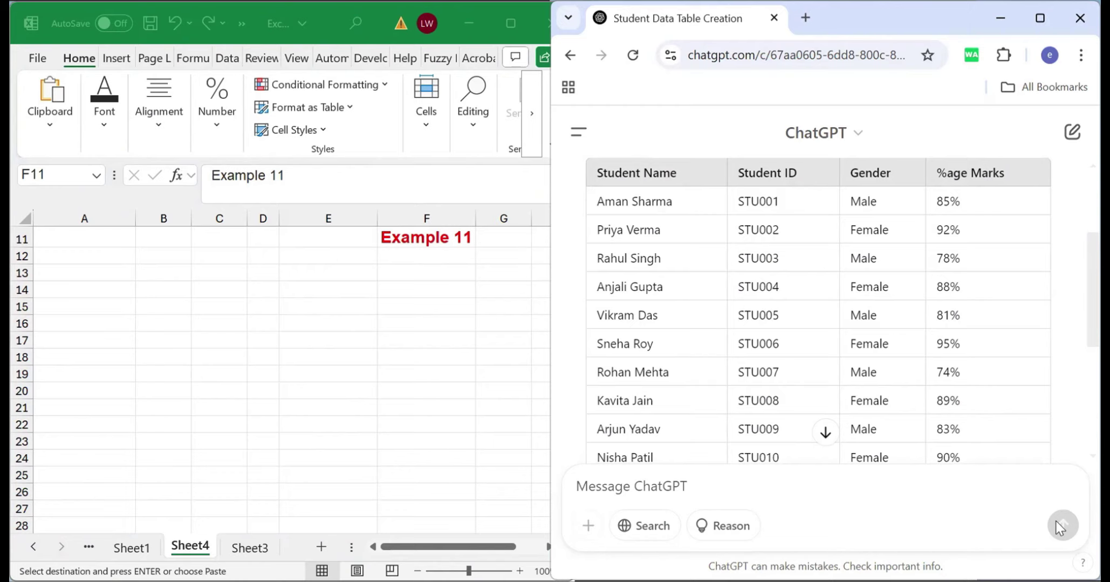
{"action": "key", "text": "ctrl+v"}
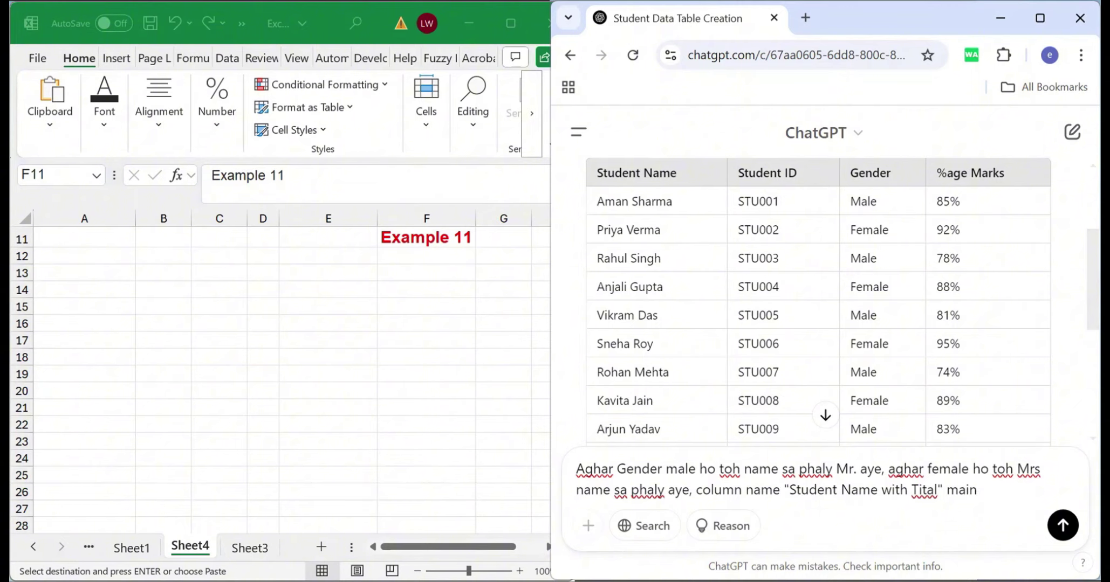
{"action": "left_click", "coordinate": [1062, 526]}
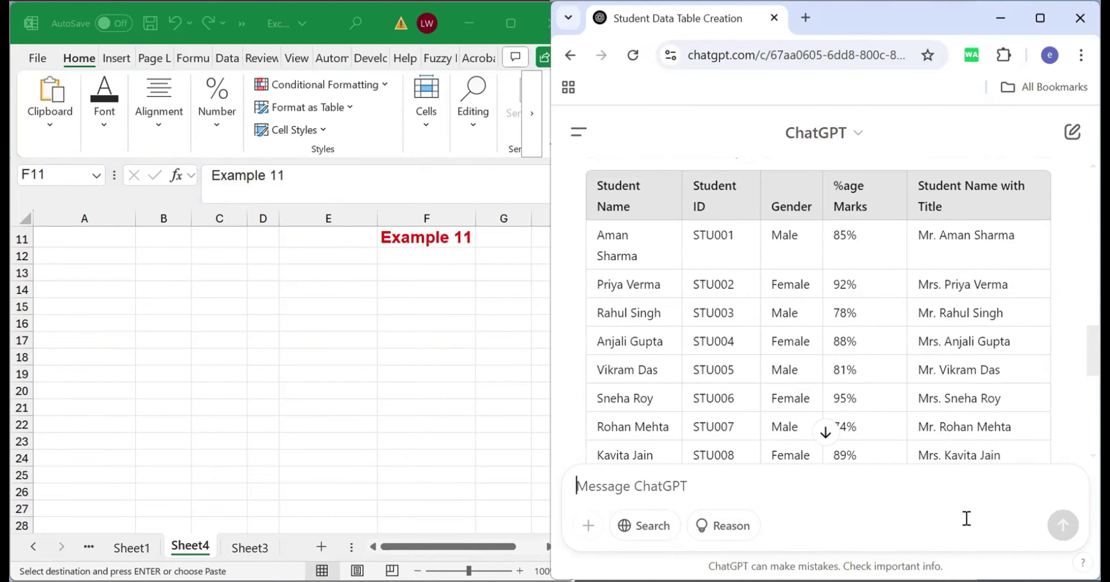
Copy ChatGPT's student table including the Student Name with Title column and paste it into Sheet4 in Excel starting at A12.
{"action": "left_click_drag", "start_coordinate": [597, 186], "coordinate": [1001, 443]}
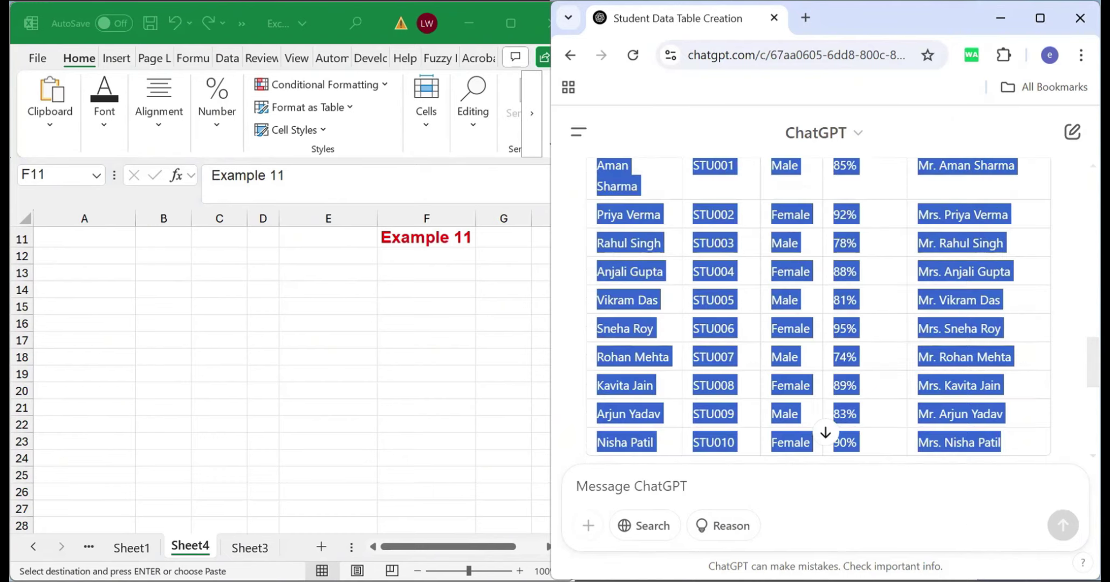
{"action": "key", "text": "ctrl+c"}
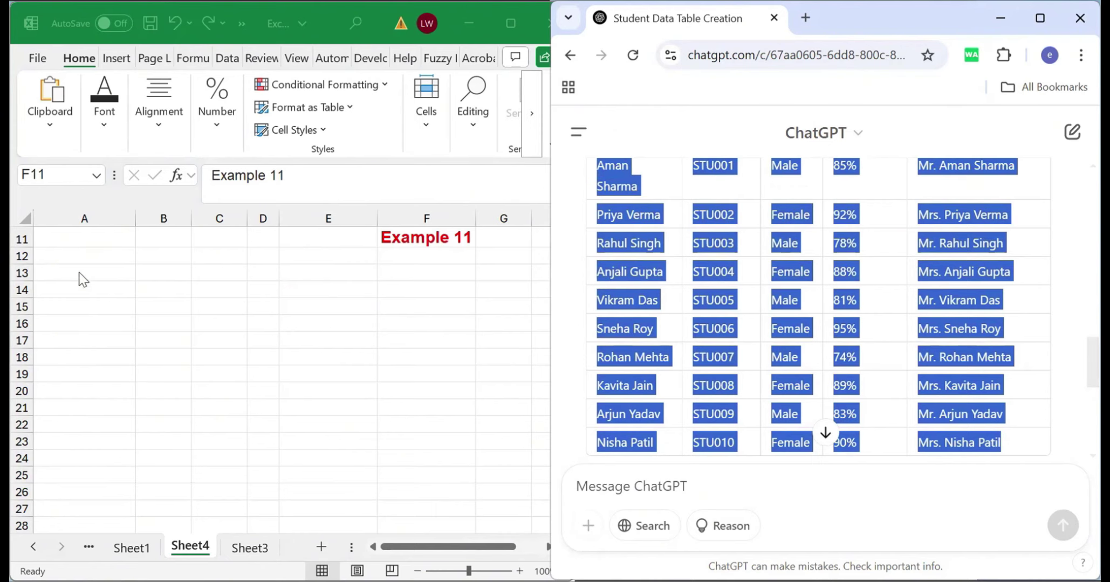
{"action": "left_click", "coordinate": [79, 255]}
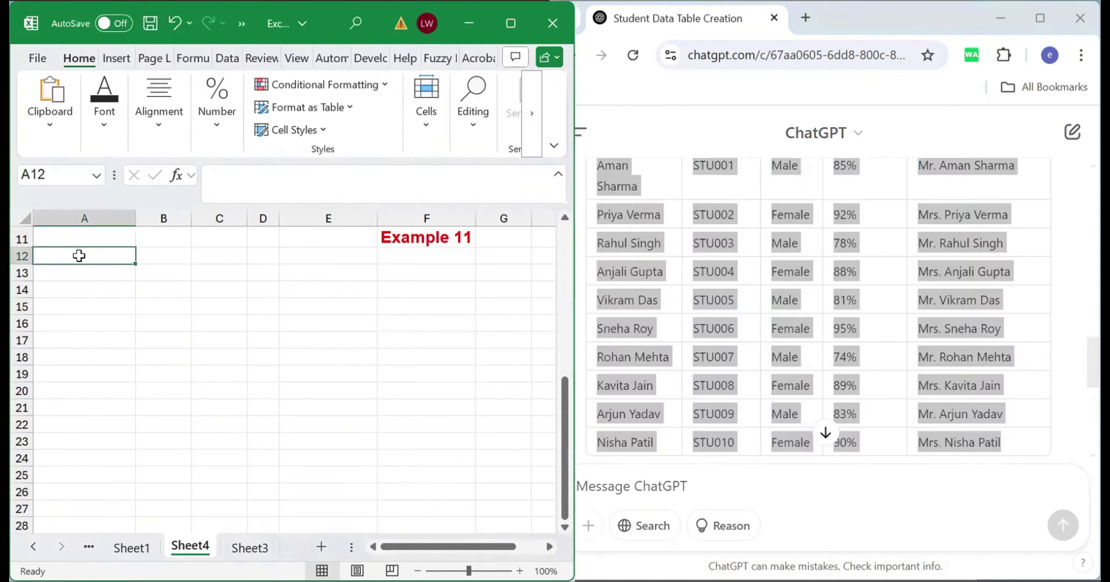
{"action": "key", "text": "ctrl+v"}
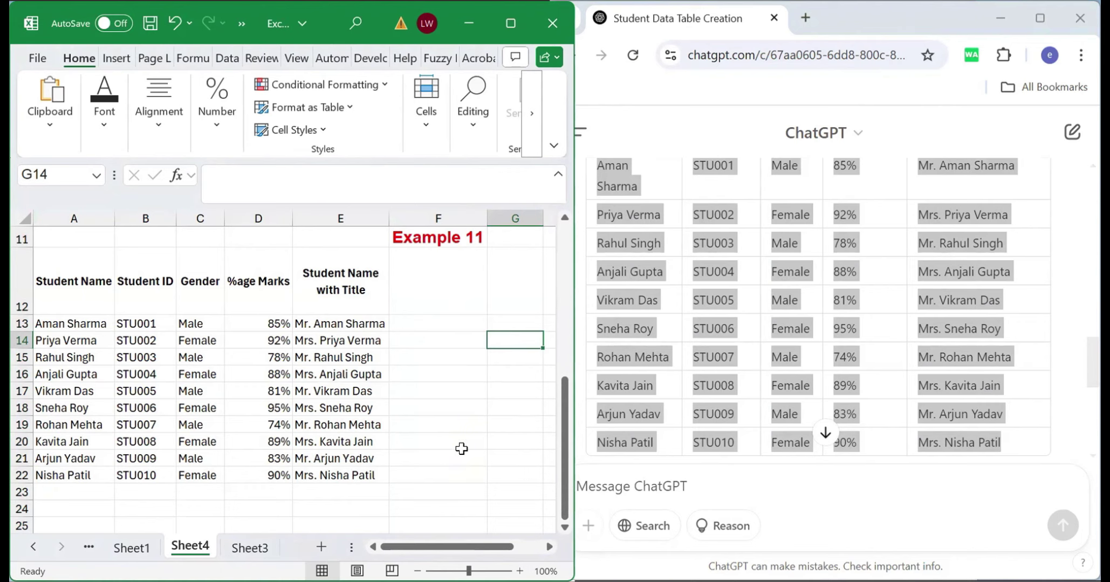
Convert the pasted student data in A12:E22 into an Excel table with headers.
{"action": "left_click_drag", "start_coordinate": [62, 284], "coordinate": [318, 464]}
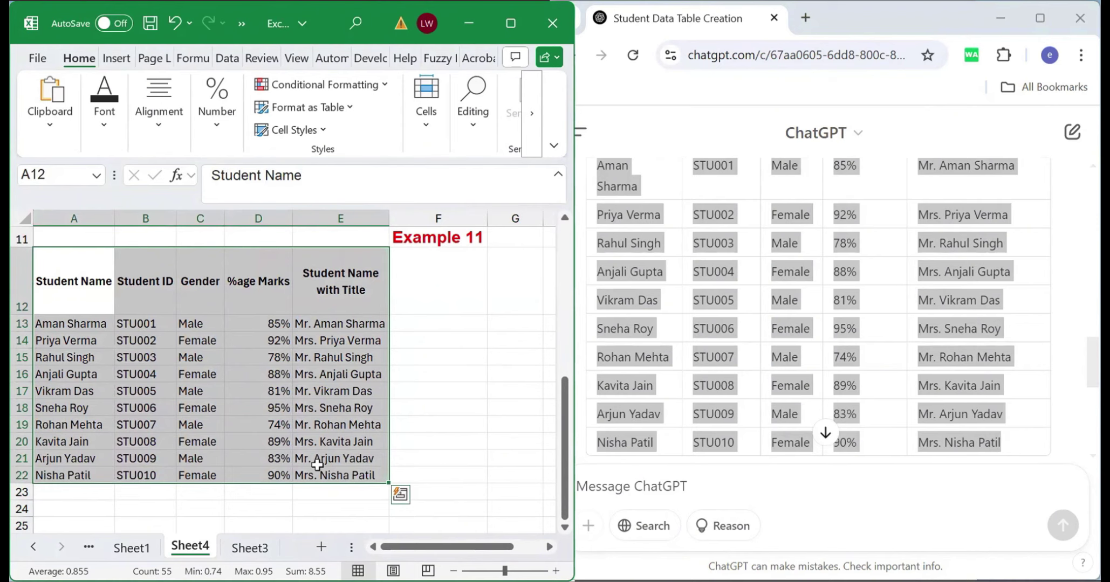
{"action": "key", "text": "ctrl+t"}
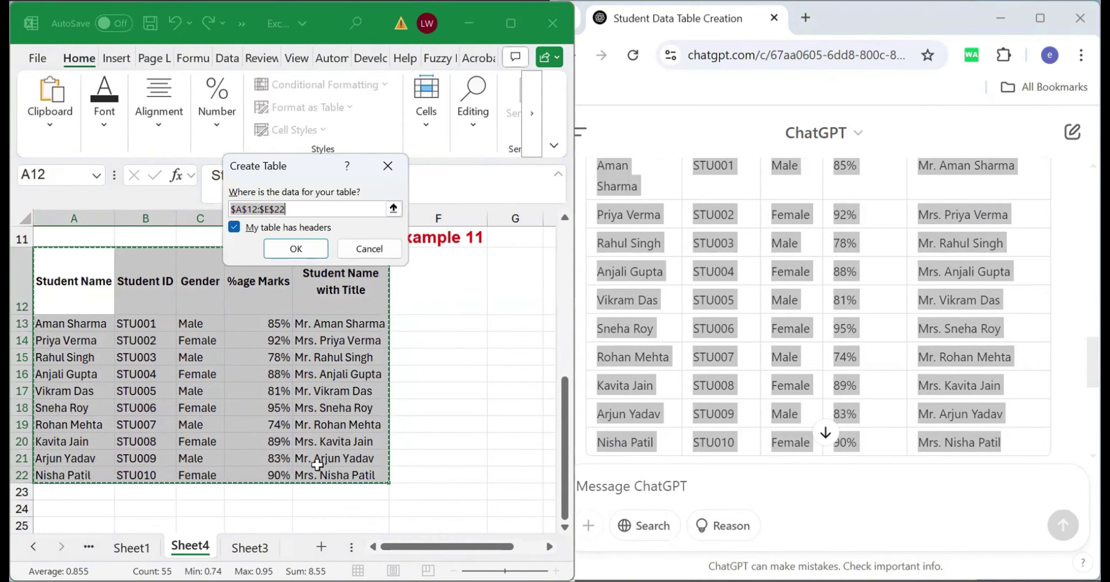
{"action": "left_click", "coordinate": [295, 250]}
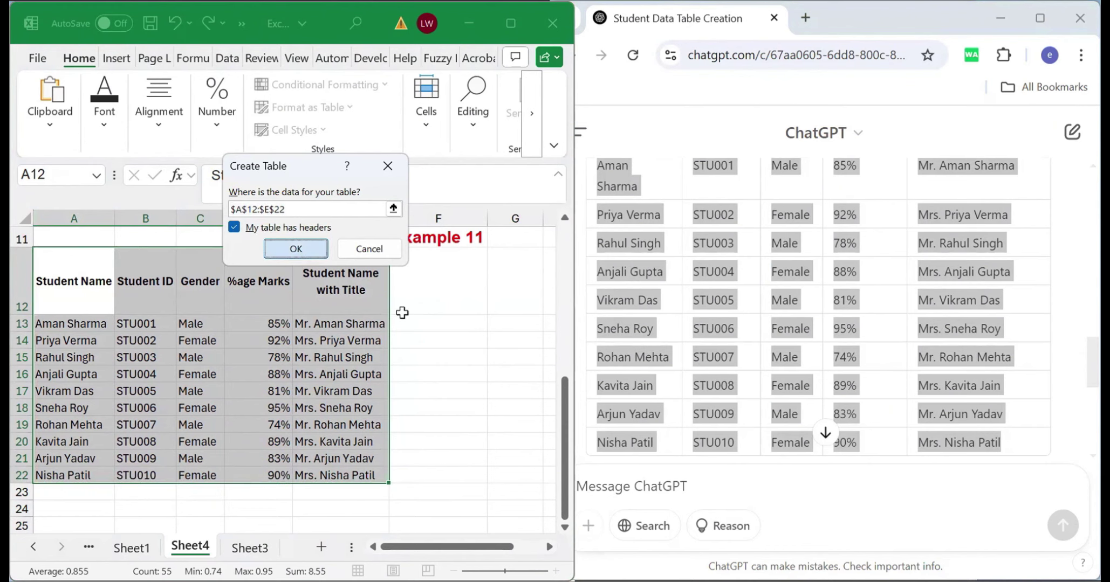
{"action": "key", "text": "Return"}
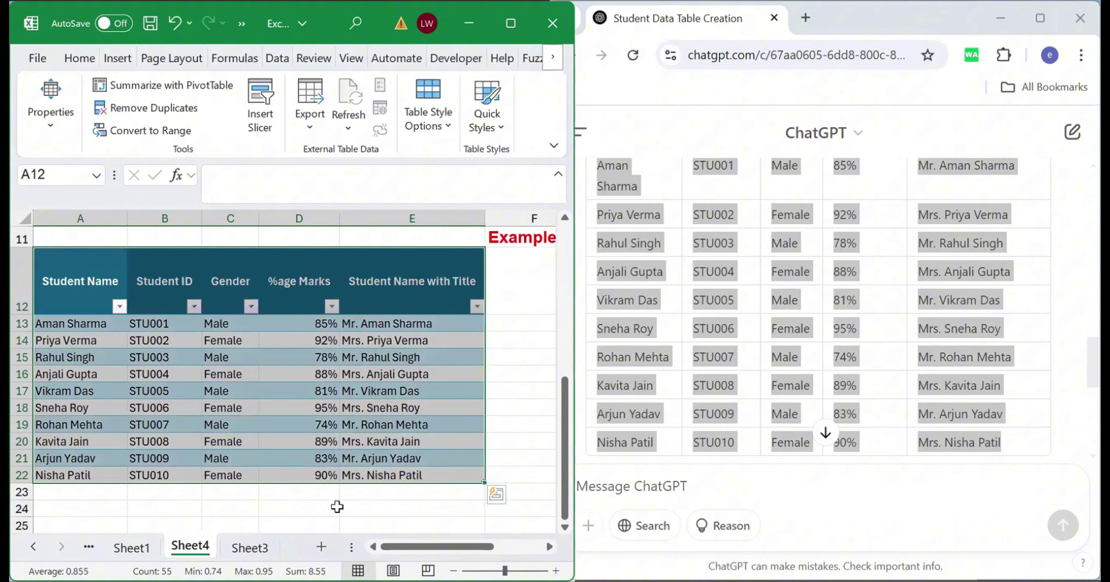